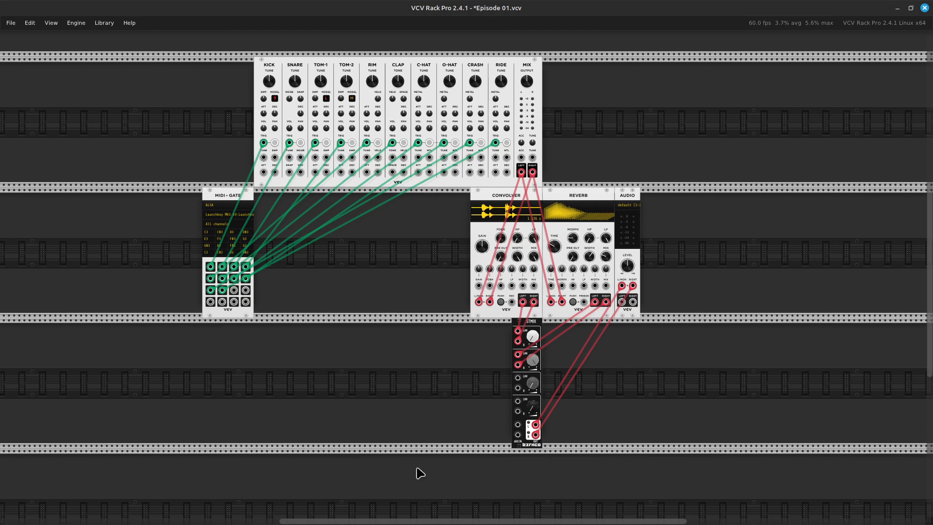
Step: Switch to the Brave browser and open the Rack 2 product page from the VCV Rack home page
{"action": "mouse_move", "coordinate": [420, 518]}
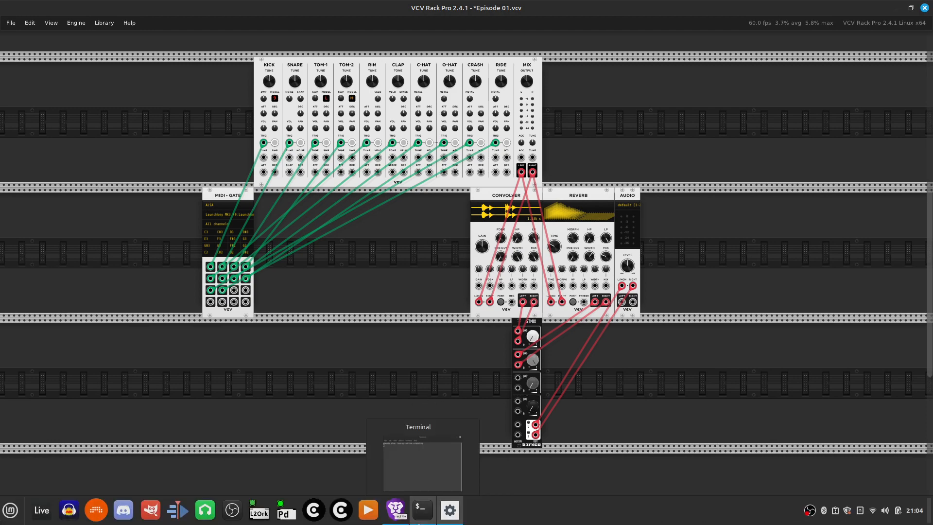
{"action": "left_click", "coordinate": [391, 517]}
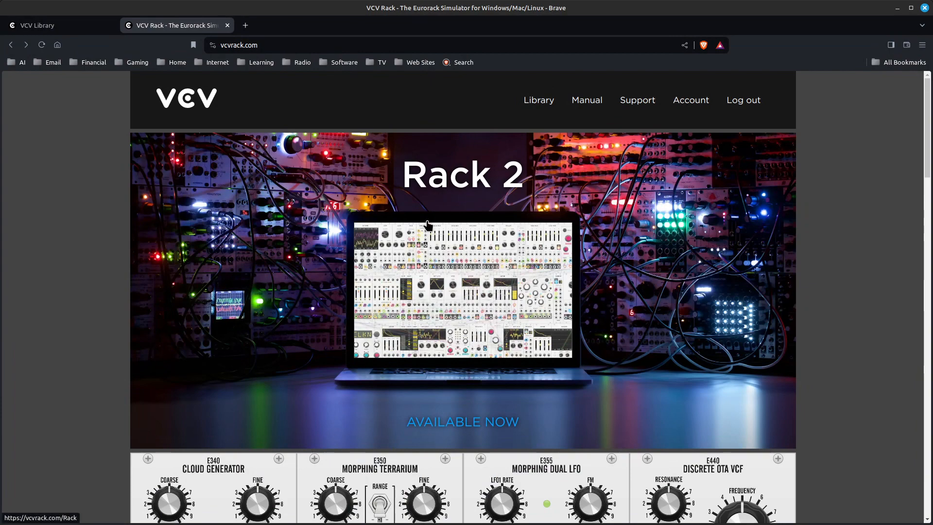
{"action": "scroll", "coordinate": [384, 204], "scroll_direction": "down", "scroll_amount": 3}
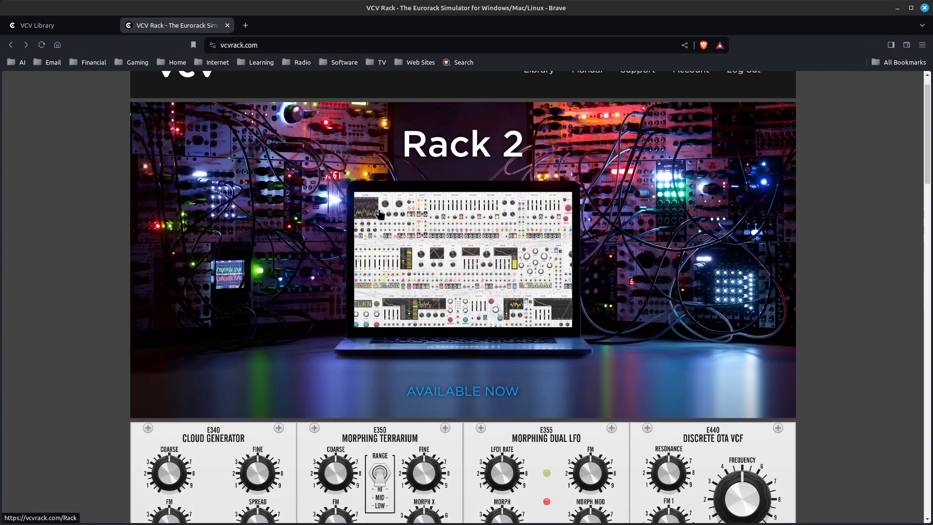
{"action": "left_click", "coordinate": [456, 310]}
Step: Review the Rack 2 page's new features, integration details and the Rack 2 Free and Rack 2 Pro download options, returning to the page start
{"action": "scroll", "coordinate": [537, 352], "scroll_direction": "down", "scroll_amount": 15}
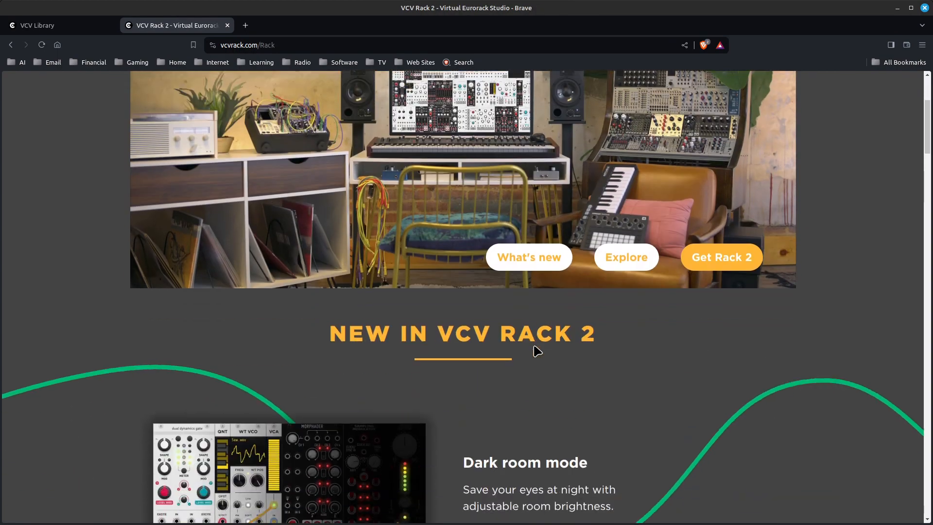
{"action": "scroll", "coordinate": [537, 352], "scroll_direction": "down", "scroll_amount": 18}
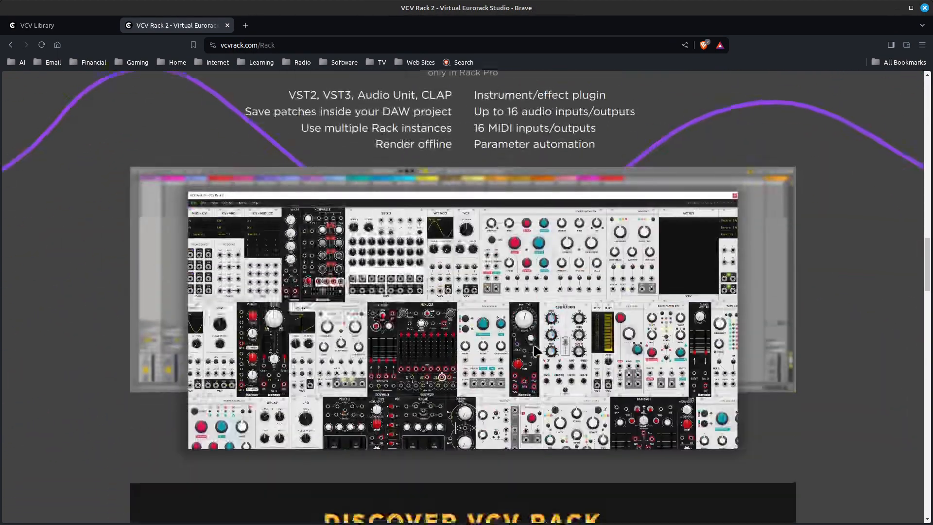
{"action": "scroll", "coordinate": [536, 353], "scroll_direction": "up", "scroll_amount": 20}
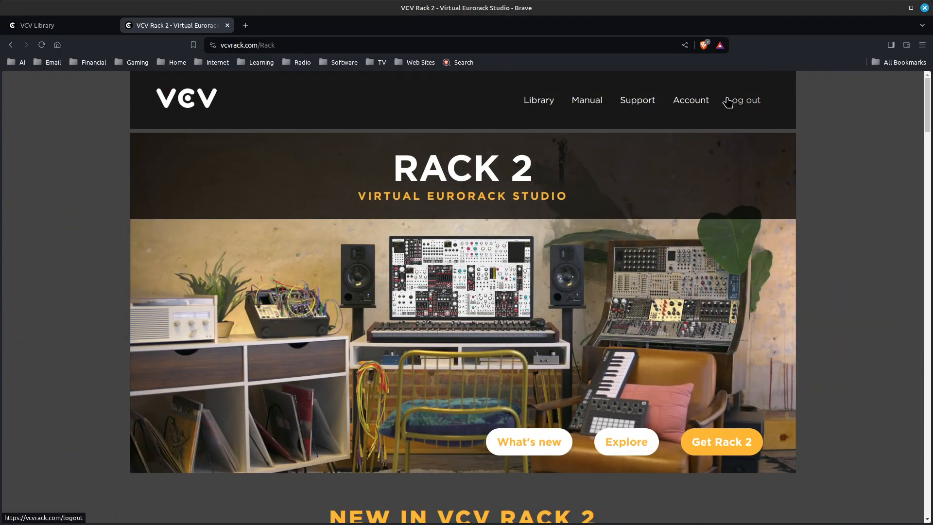
{"action": "scroll", "coordinate": [559, 248], "scroll_direction": "down", "scroll_amount": 20}
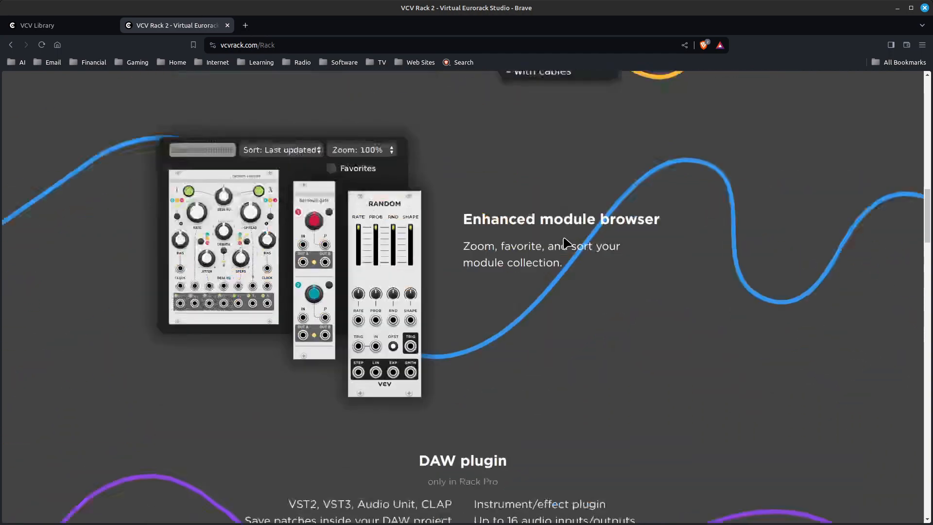
{"action": "scroll", "coordinate": [568, 233], "scroll_direction": "down", "scroll_amount": 20}
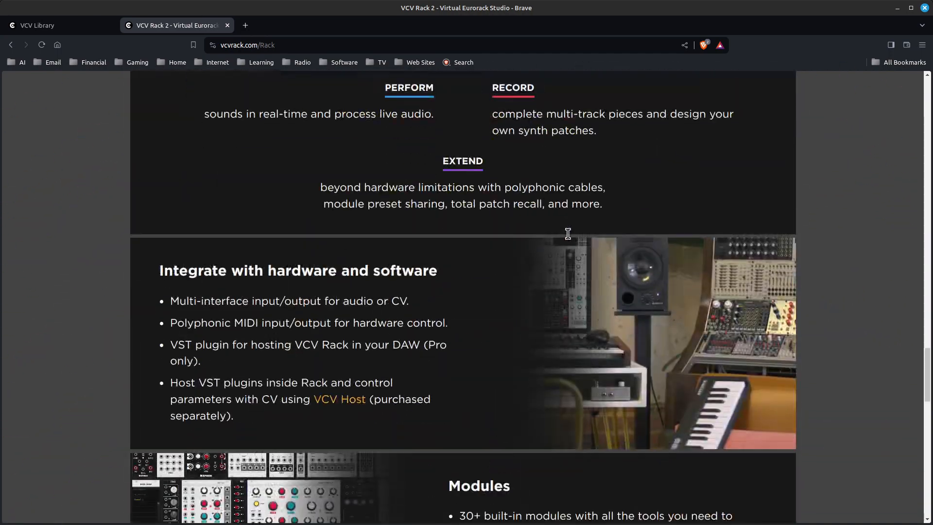
{"action": "scroll", "coordinate": [566, 234], "scroll_direction": "down", "scroll_amount": 4}
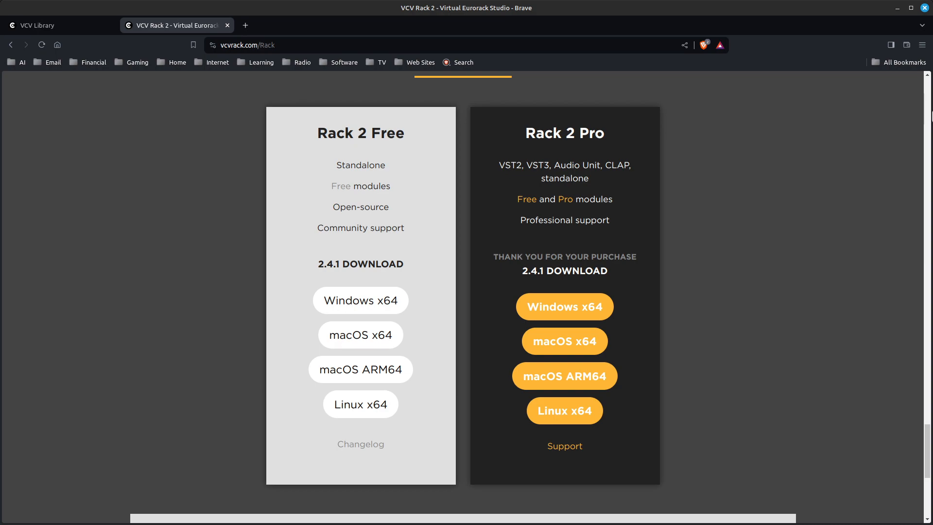
{"action": "scroll", "coordinate": [930, 119], "scroll_direction": "up", "scroll_amount": 10}
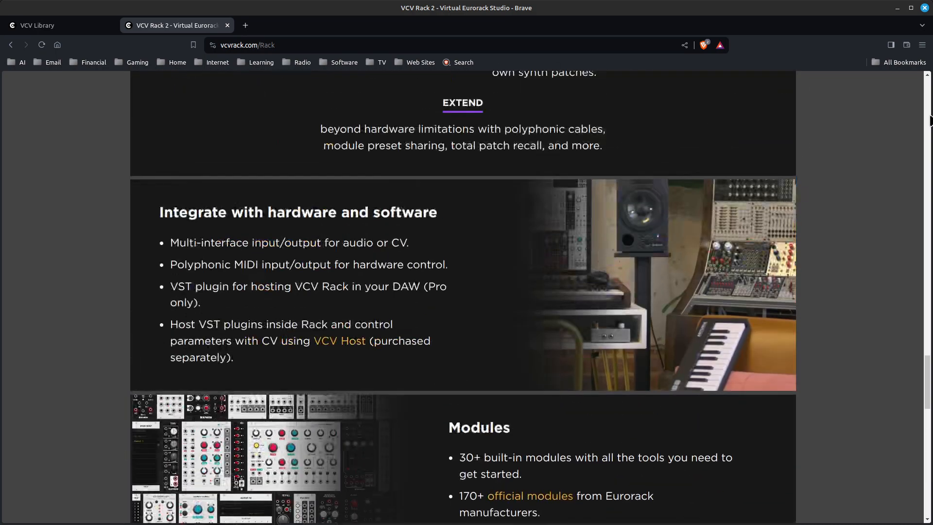
{"action": "scroll", "coordinate": [930, 119], "scroll_direction": "up", "scroll_amount": 15}
{"action": "scroll", "coordinate": [930, 119], "scroll_direction": "up", "scroll_amount": 12}
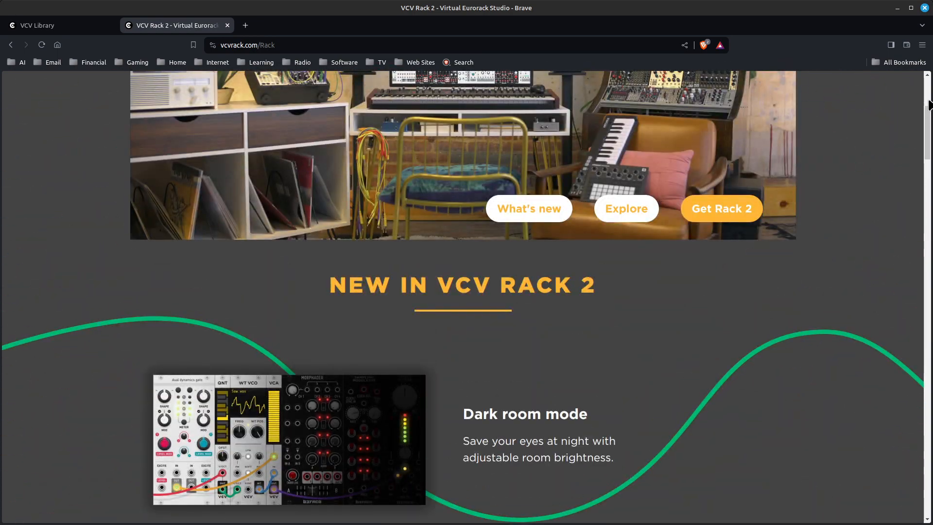
{"action": "scroll", "coordinate": [929, 104], "scroll_direction": "up", "scroll_amount": 5}
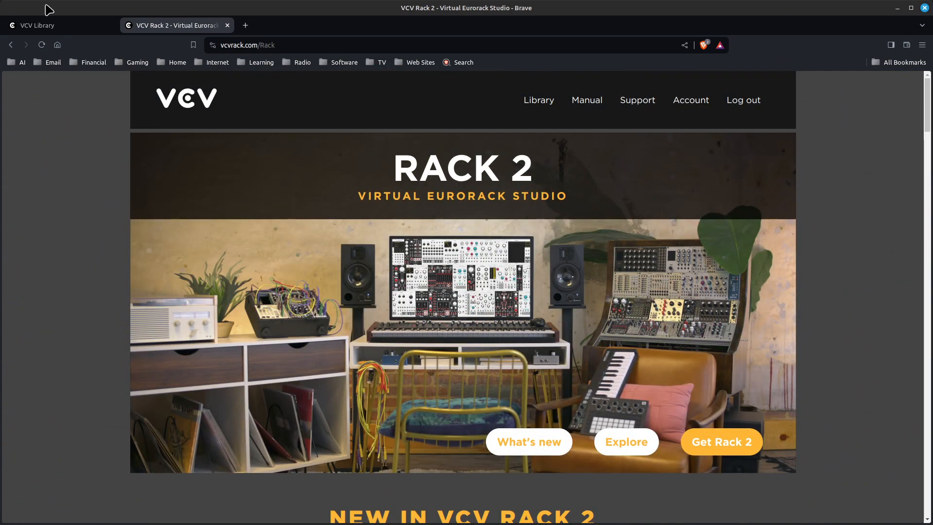
Step: Switch to the VCV Library page and examine the premium VCV effect modules Convolver, Reverb, Phaser, Flanger and Chorus
{"action": "left_click", "coordinate": [43, 34]}
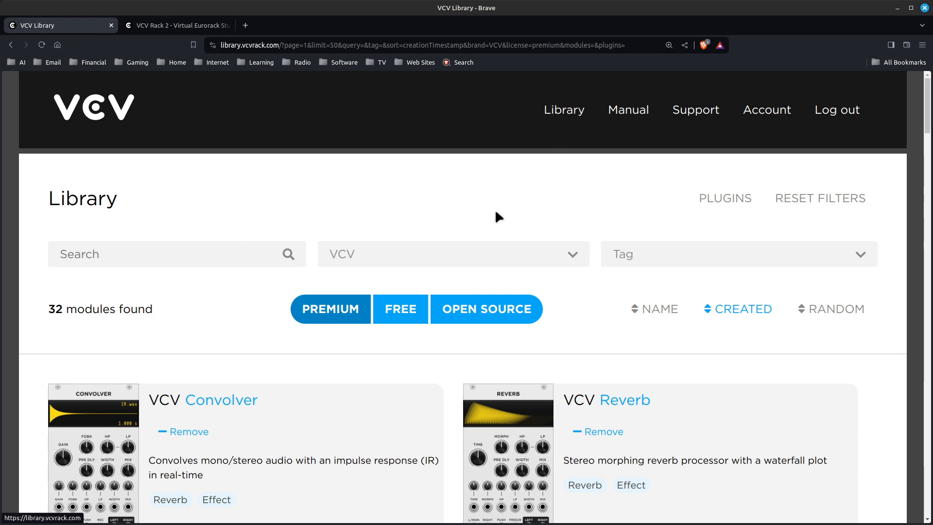
{"action": "scroll", "coordinate": [244, 203], "scroll_direction": "down", "scroll_amount": 2}
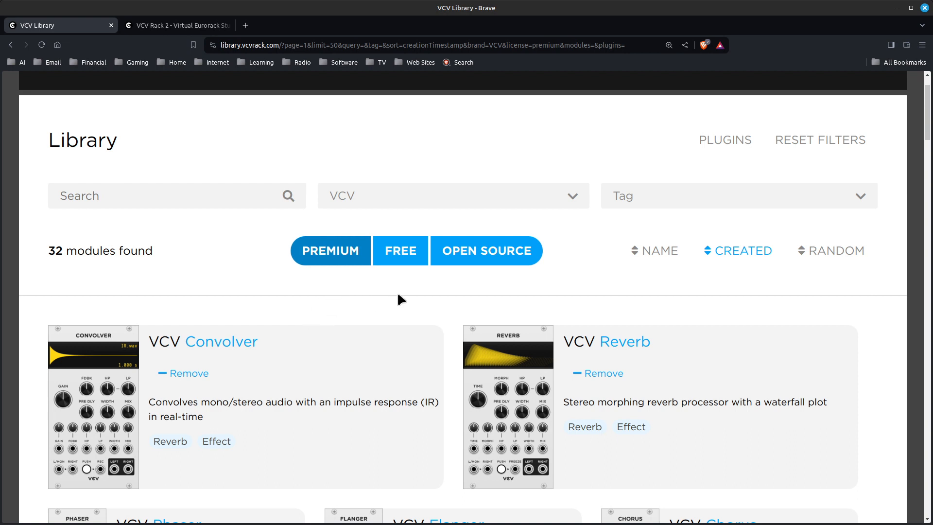
{"action": "scroll", "coordinate": [403, 335], "scroll_direction": "down", "scroll_amount": 2}
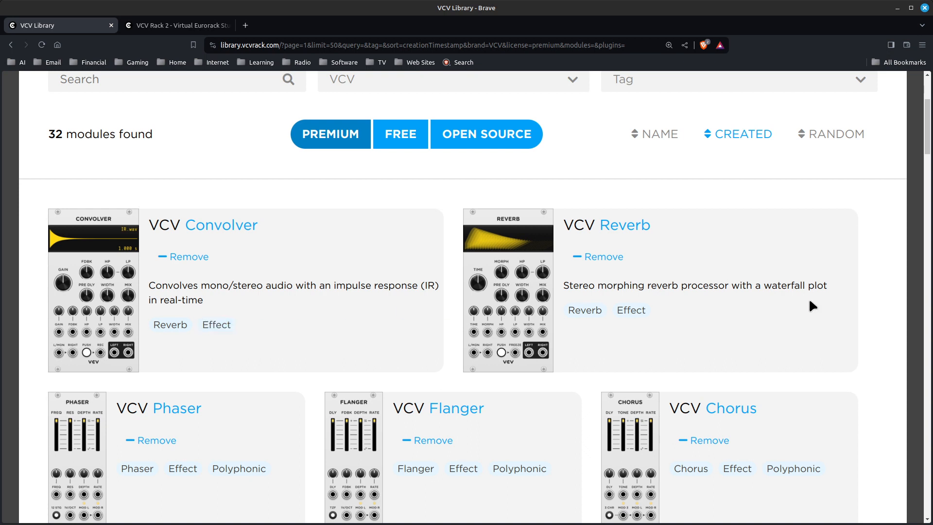
{"action": "scroll", "coordinate": [808, 305], "scroll_direction": "down", "scroll_amount": 2}
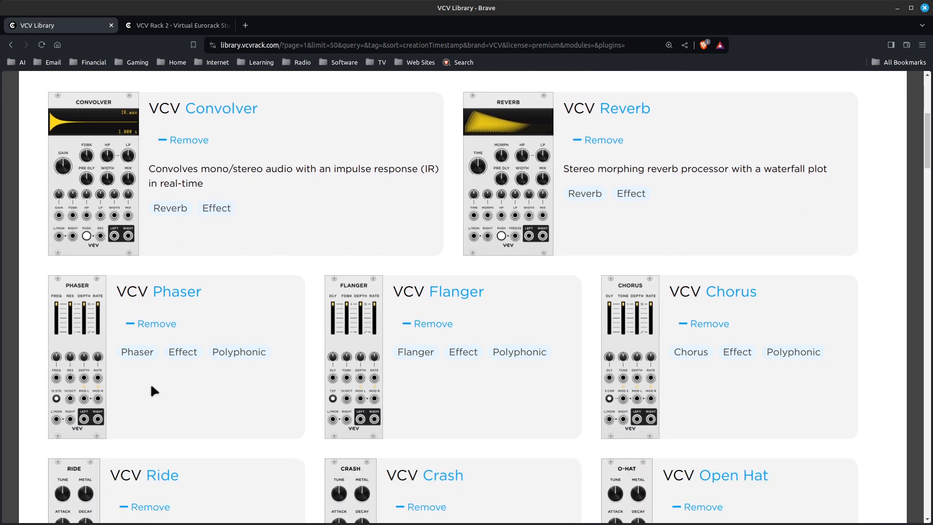
{"action": "scroll", "coordinate": [620, 388], "scroll_direction": "up", "scroll_amount": 2}
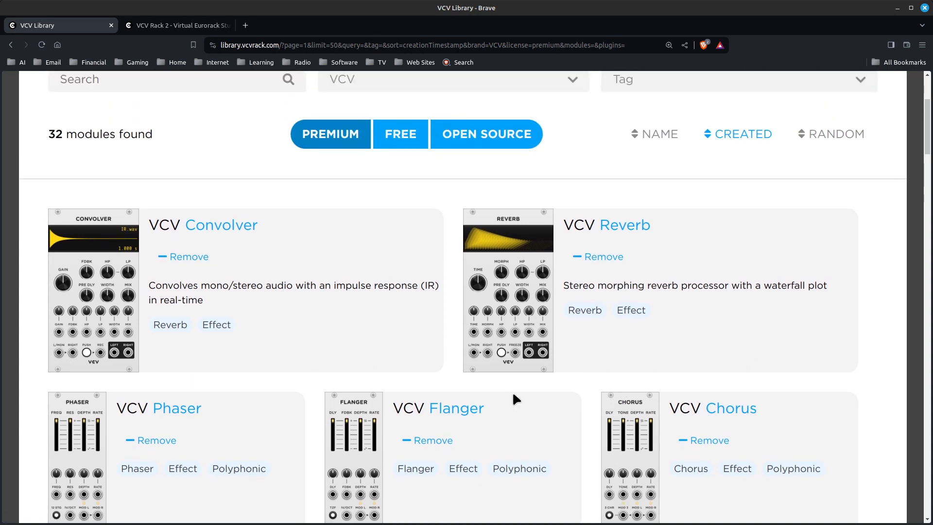
{"action": "scroll", "coordinate": [513, 395], "scroll_direction": "down", "scroll_amount": 1}
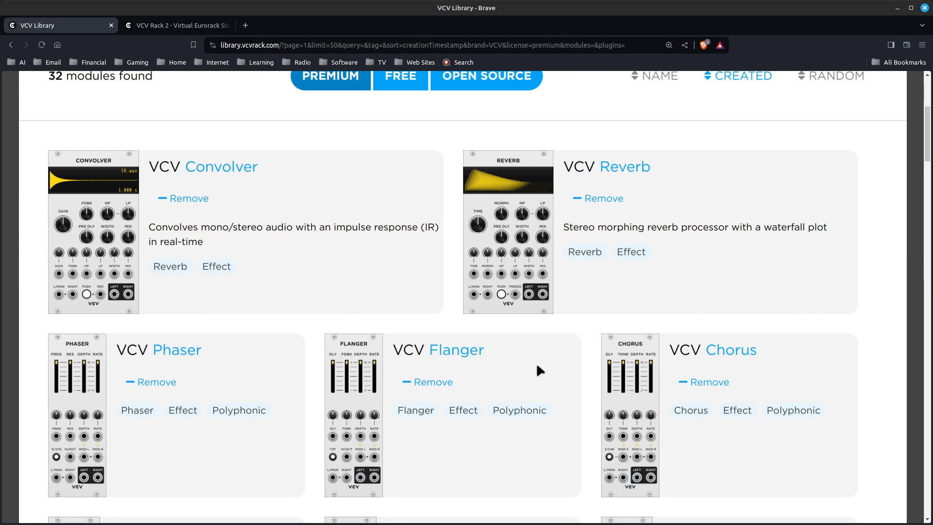
{"action": "scroll", "coordinate": [537, 365], "scroll_direction": "up", "scroll_amount": 1}
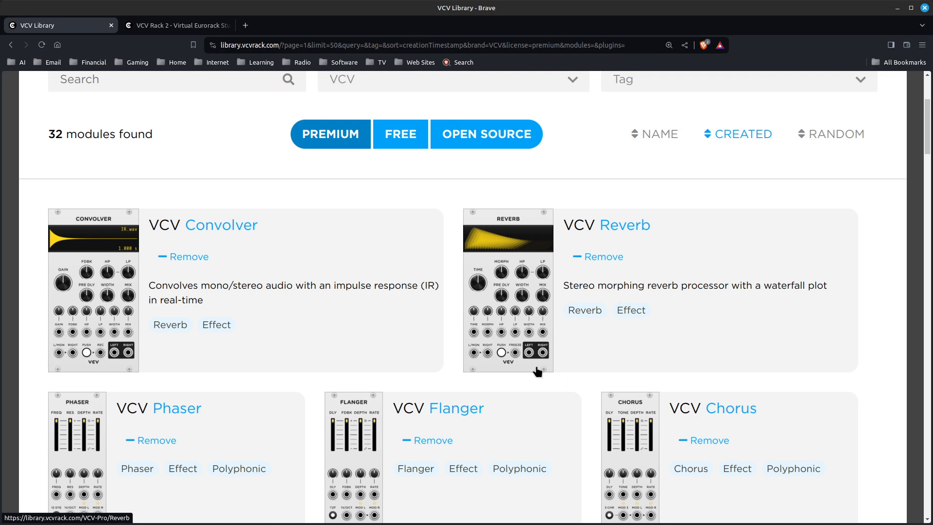
{"action": "scroll", "coordinate": [537, 372], "scroll_direction": "down", "scroll_amount": 1}
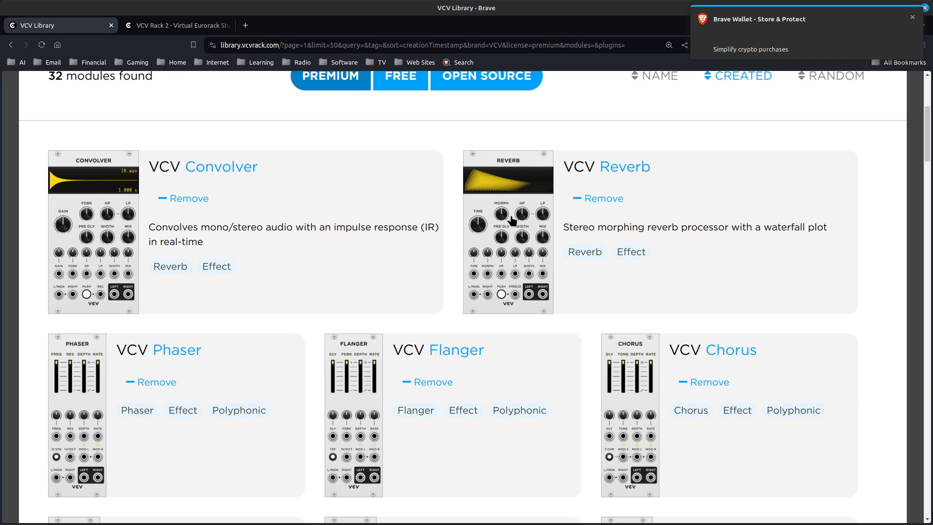
{"action": "scroll", "coordinate": [529, 219], "scroll_direction": "down", "scroll_amount": 2}
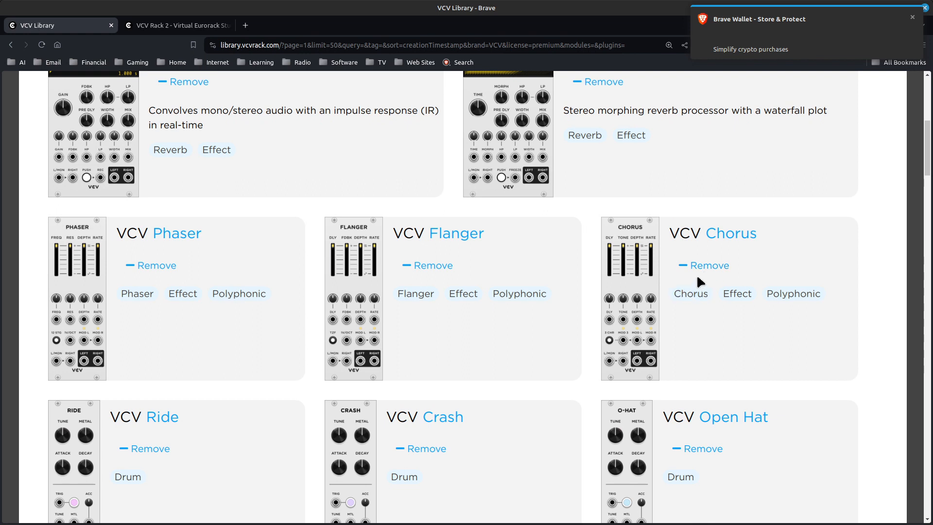
{"action": "scroll", "coordinate": [519, 290], "scroll_direction": "up", "scroll_amount": 1}
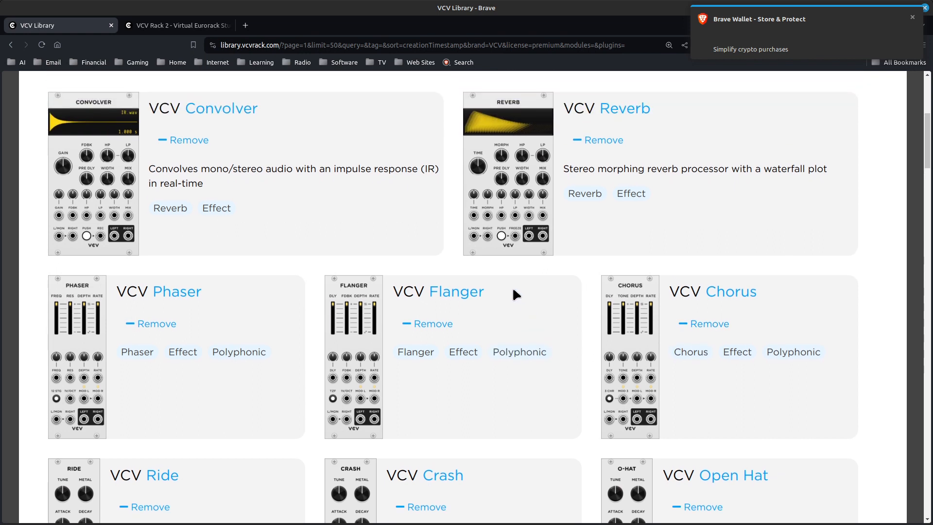
Step: Examine the individual premium drum modules, from Ride, Crash and Open Hat through Tom, Snare and Kick
{"action": "scroll", "coordinate": [514, 290], "scroll_direction": "down", "scroll_amount": 1}
{"action": "scroll", "coordinate": [514, 292], "scroll_direction": "down", "scroll_amount": 2}
{"action": "scroll", "coordinate": [518, 293], "scroll_direction": "down", "scroll_amount": 2}
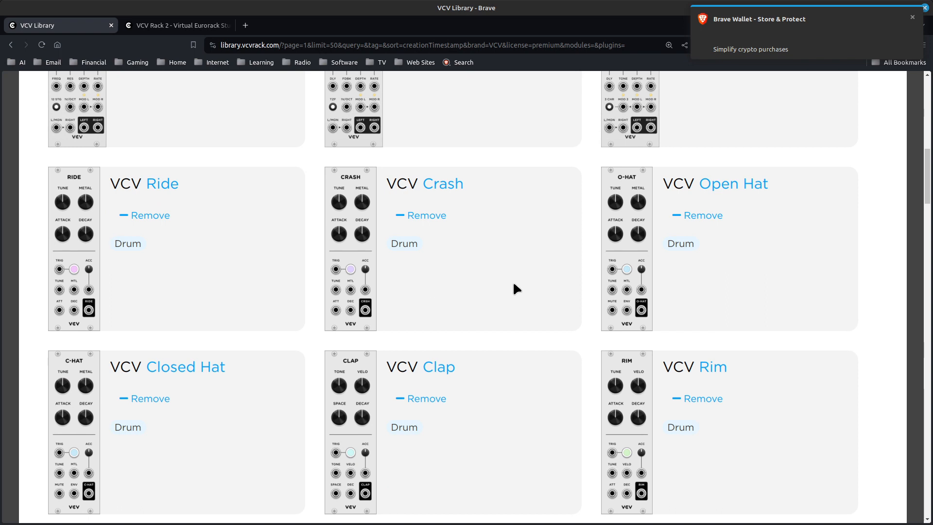
{"action": "scroll", "coordinate": [514, 279], "scroll_direction": "down", "scroll_amount": 2}
{"action": "scroll", "coordinate": [583, 297], "scroll_direction": "down", "scroll_amount": 1}
{"action": "scroll", "coordinate": [583, 297], "scroll_direction": "down", "scroll_amount": 2}
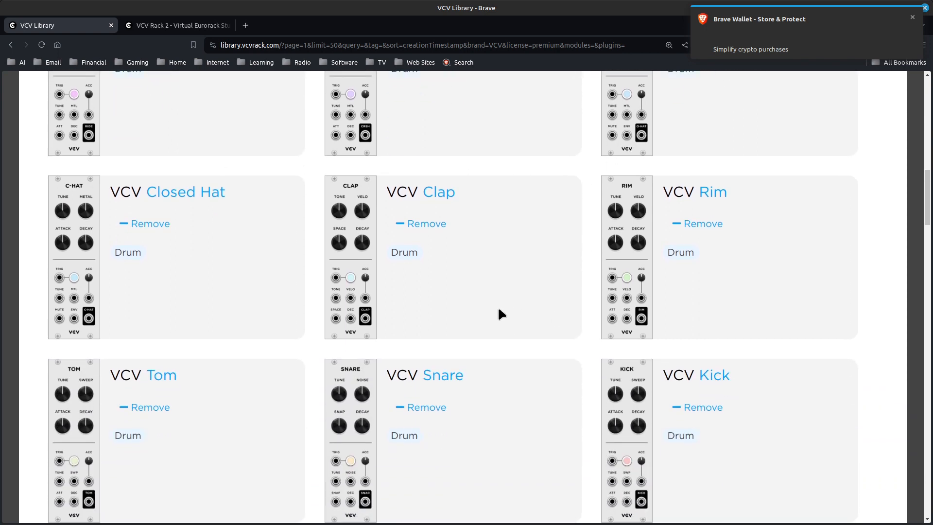
{"action": "scroll", "coordinate": [499, 309], "scroll_direction": "down", "scroll_amount": 3}
{"action": "scroll", "coordinate": [500, 309], "scroll_direction": "up", "scroll_amount": 3}
{"action": "scroll", "coordinate": [499, 309], "scroll_direction": "up", "scroll_amount": 1}
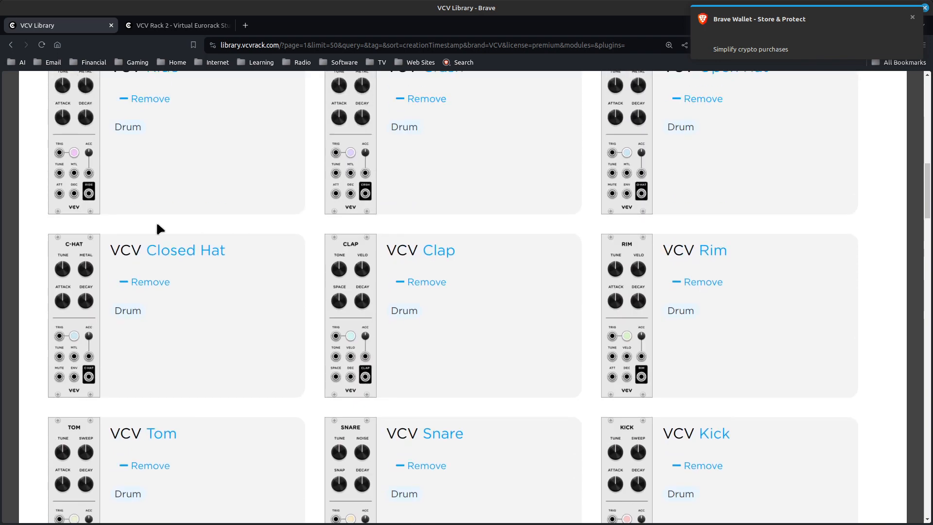
{"action": "scroll", "coordinate": [534, 398], "scroll_direction": "down", "scroll_amount": 5}
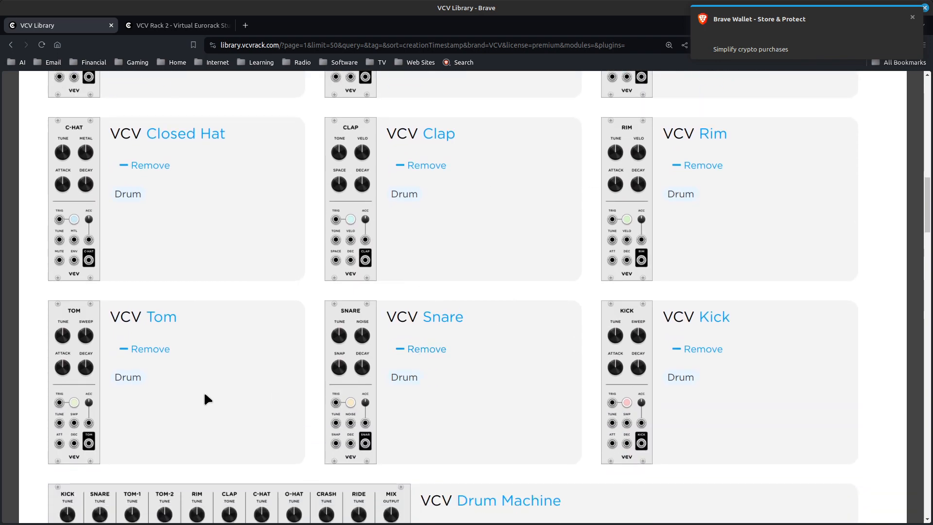
Step: Look over the Drum Machine, the Host expander modules, Sound Stage and Chords, and return to the Convolver and Reverb entries
{"action": "scroll", "coordinate": [203, 398], "scroll_direction": "down", "scroll_amount": 2}
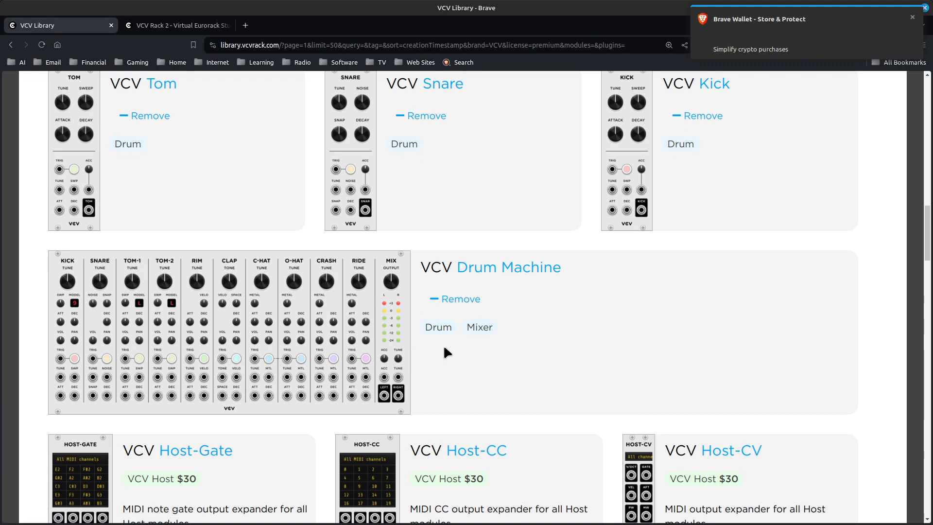
{"action": "scroll", "coordinate": [448, 352], "scroll_direction": "down", "scroll_amount": 2}
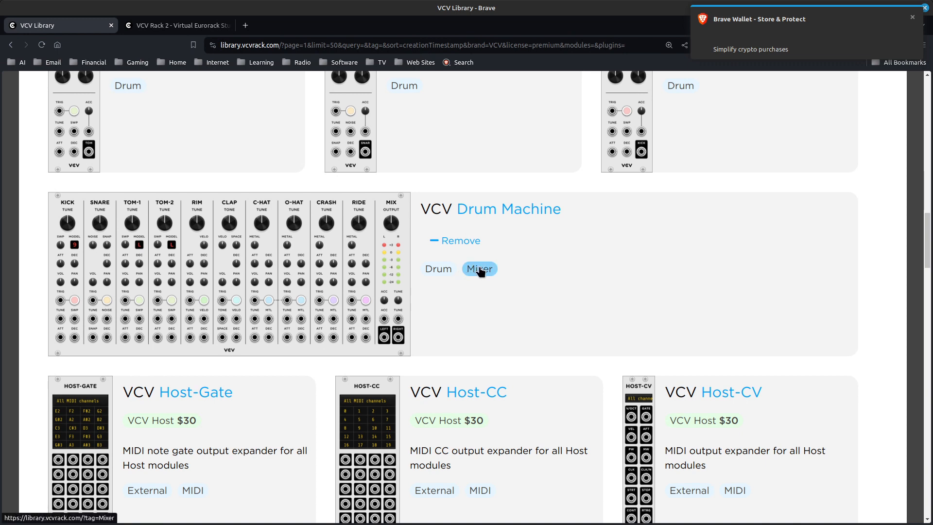
{"action": "scroll", "coordinate": [479, 273], "scroll_direction": "down", "scroll_amount": 3}
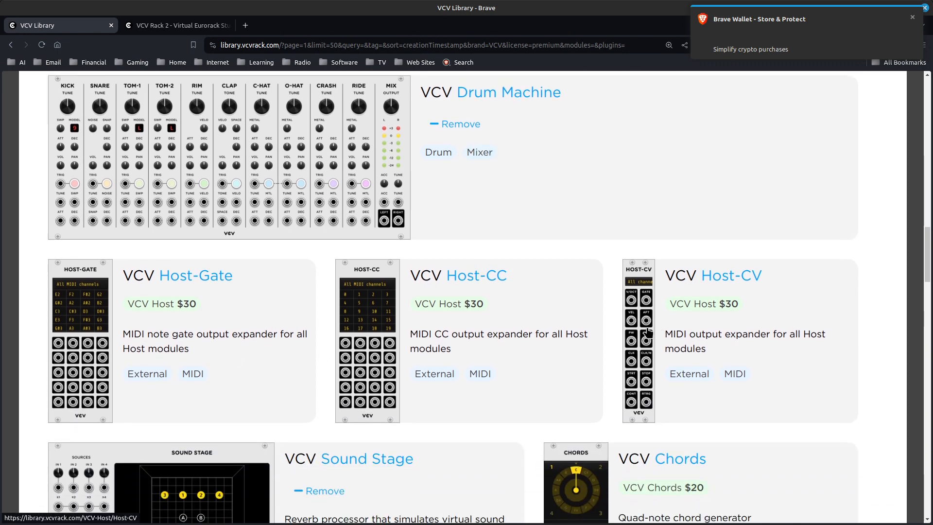
{"action": "scroll", "coordinate": [647, 333], "scroll_direction": "down", "scroll_amount": 1}
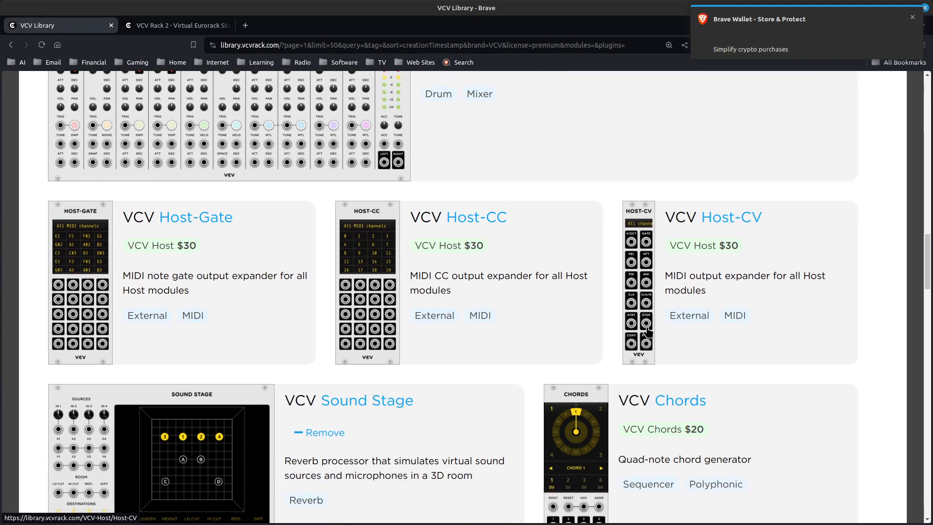
{"action": "scroll", "coordinate": [647, 332], "scroll_direction": "down", "scroll_amount": 3}
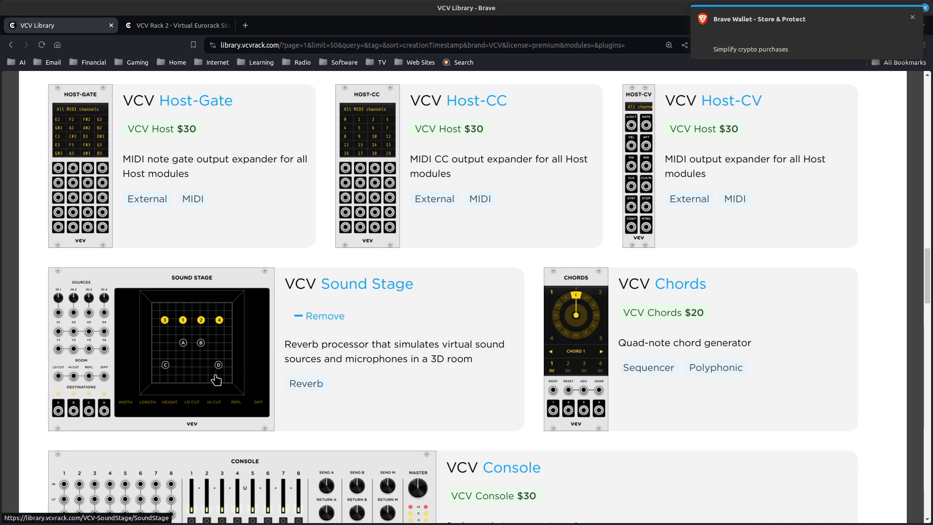
{"action": "scroll", "coordinate": [216, 381], "scroll_direction": "up", "scroll_amount": 3}
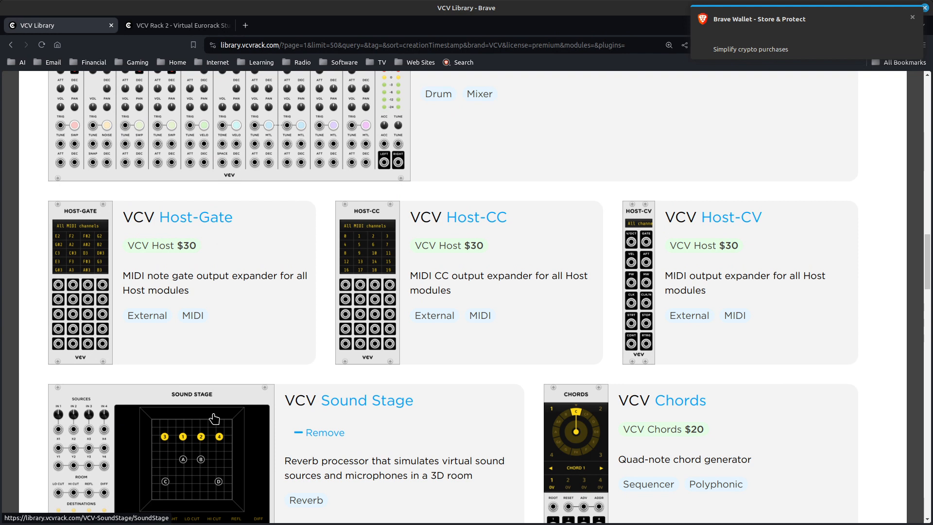
{"action": "scroll", "coordinate": [210, 426], "scroll_direction": "down", "scroll_amount": 2}
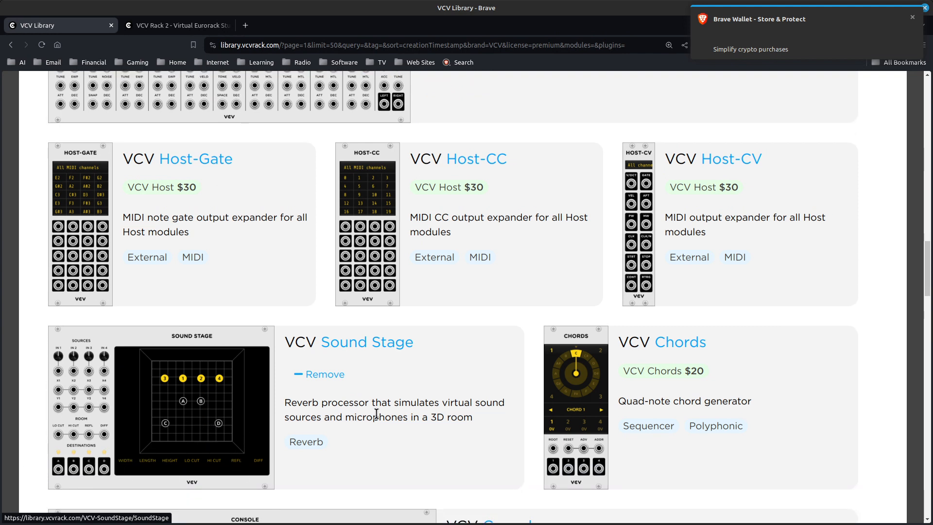
{"action": "scroll", "coordinate": [242, 430], "scroll_direction": "up", "scroll_amount": 15}
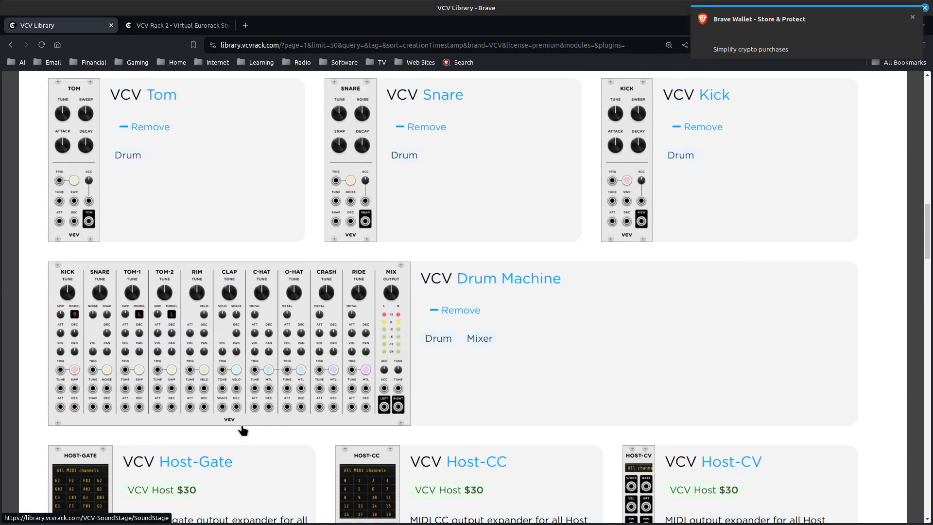
{"action": "scroll", "coordinate": [242, 418], "scroll_direction": "up", "scroll_amount": 6}
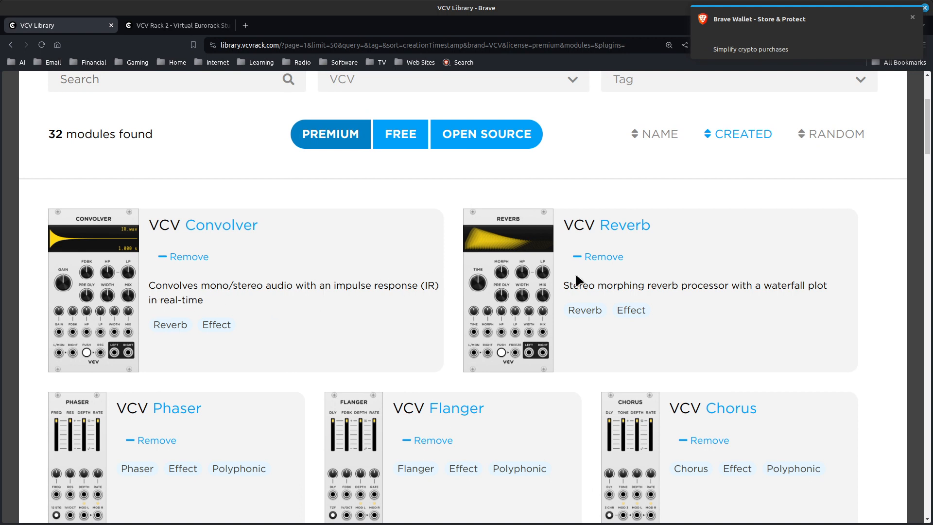
Step: Close the VCV Library and Rack 2 web pages and switch to the Episode 01.vcv patch in VCV Rack Pro
{"action": "scroll", "coordinate": [573, 270], "scroll_direction": "down", "scroll_amount": 3}
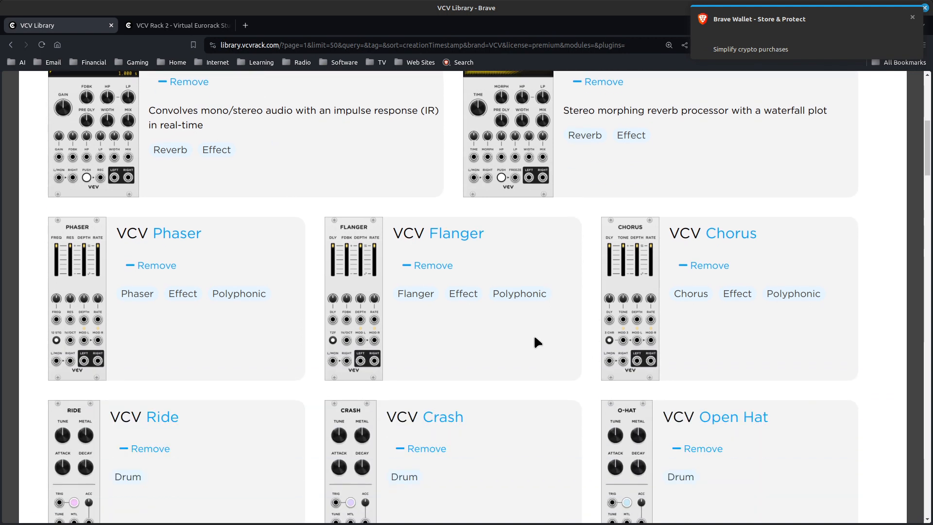
{"action": "scroll", "coordinate": [535, 337], "scroll_direction": "up", "scroll_amount": 4}
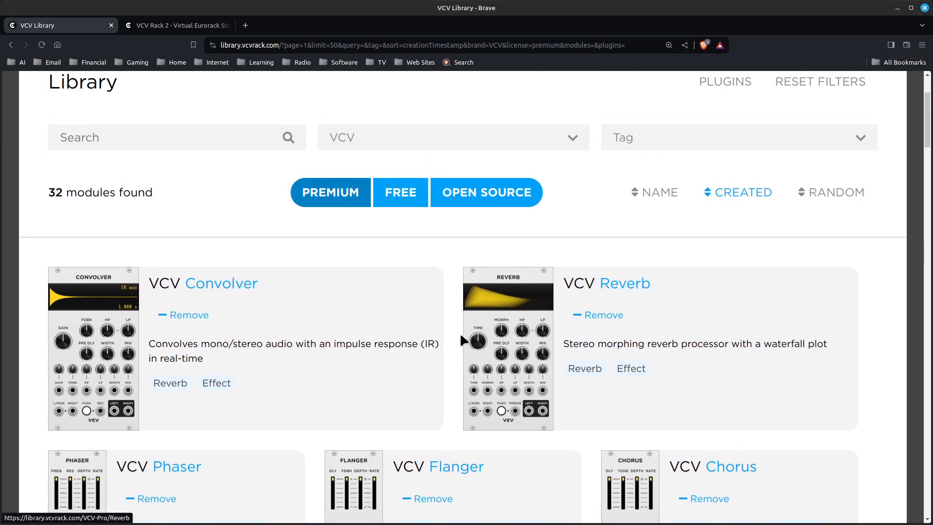
{"action": "key", "text": "ctrl+w"}
{"action": "key", "text": "ctrl+w"}
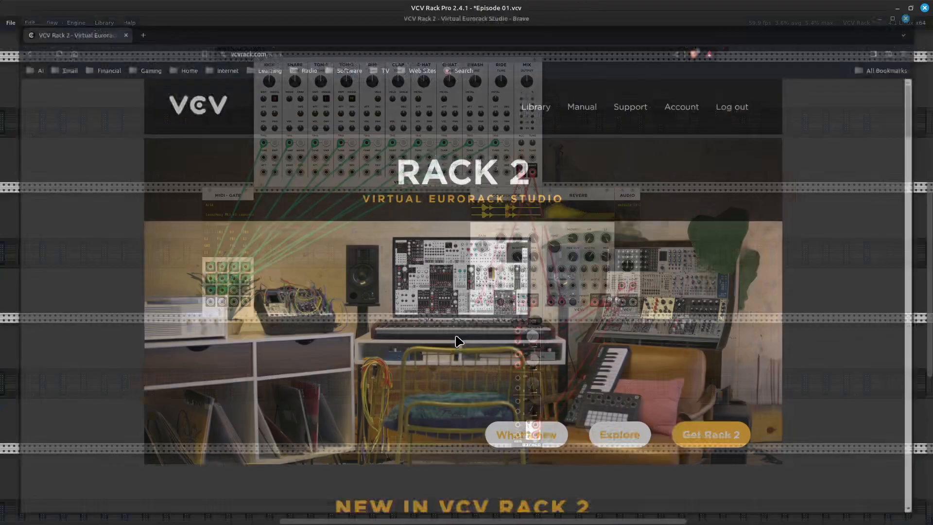
{"action": "scroll", "coordinate": [464, 341], "scroll_direction": "up", "scroll_amount": 1}
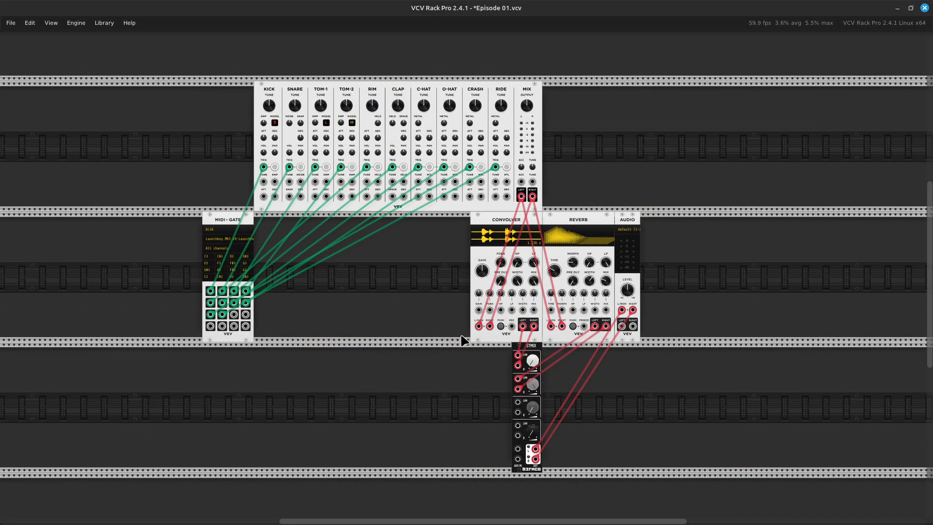
{"action": "scroll", "coordinate": [464, 341], "scroll_direction": "up", "scroll_amount": 1}
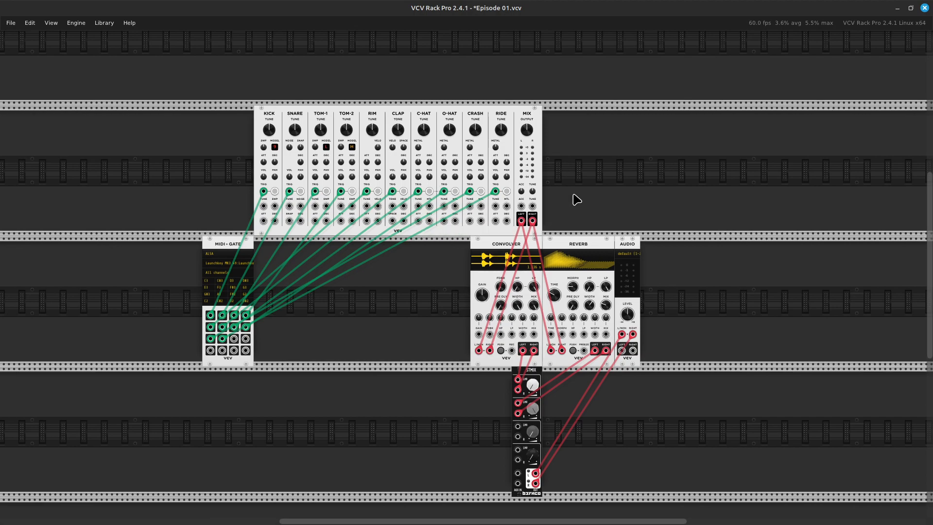
Step: Examine the drum machine module's sections from Kick through Ride and its Mix output section
{"action": "scroll", "coordinate": [577, 200], "scroll_direction": "up", "scroll_amount": 5}
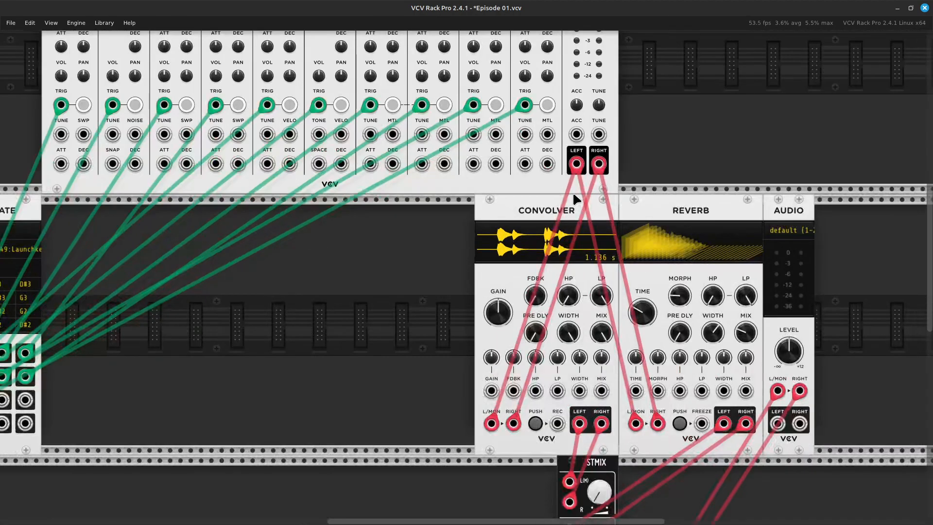
{"action": "key", "text": "Up"}
{"action": "key", "text": "Left"}
{"action": "key", "text": "Left"}
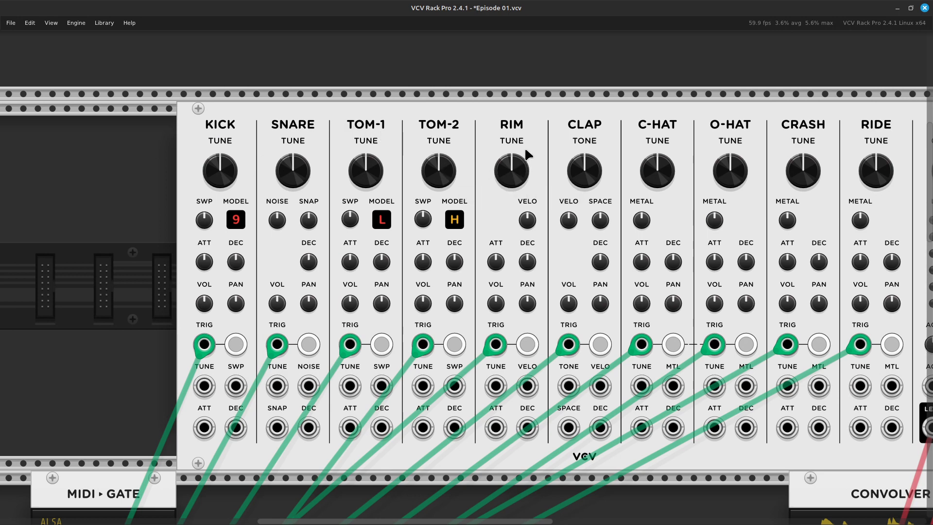
{"action": "scroll", "coordinate": [531, 159], "scroll_direction": "right", "scroll_amount": 2}
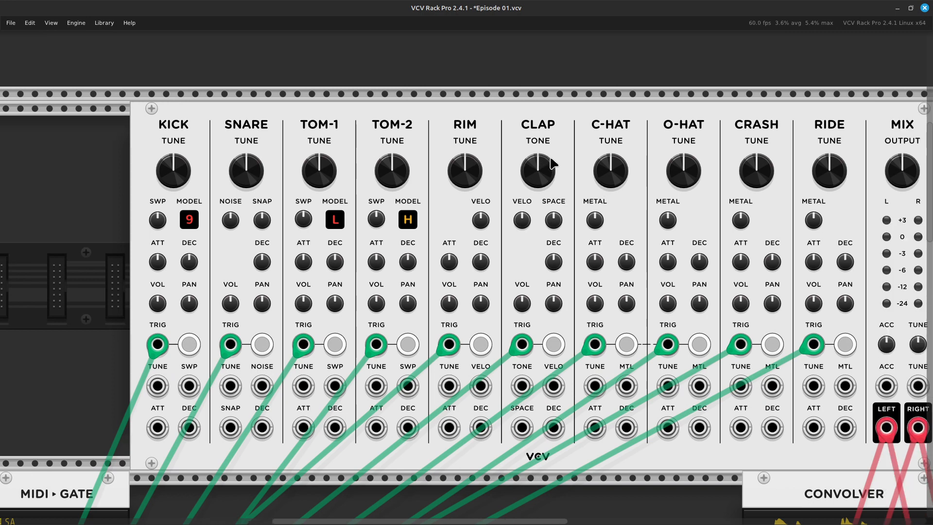
{"action": "mouse_move", "coordinate": [551, 159]}
{"action": "scroll", "coordinate": [550, 162], "scroll_direction": "right", "scroll_amount": 5}
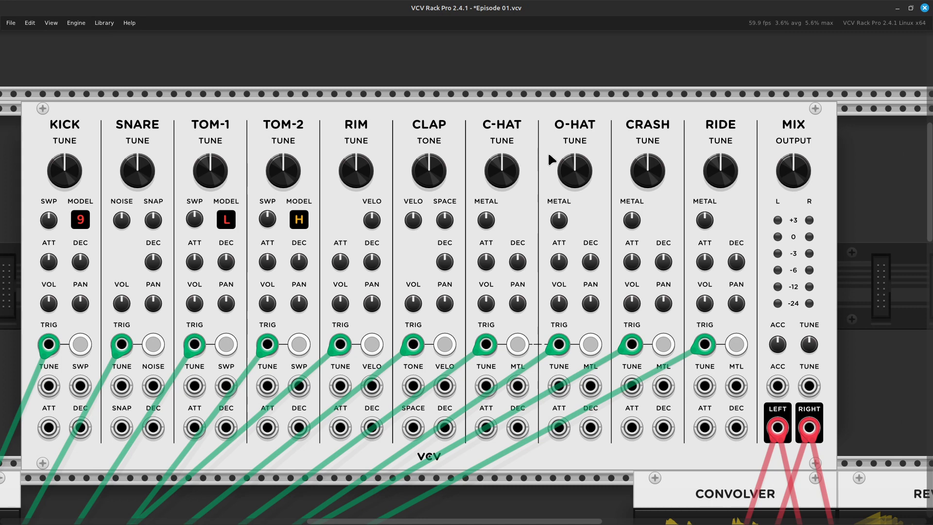
{"action": "scroll", "coordinate": [545, 157], "scroll_direction": "right", "scroll_amount": 3}
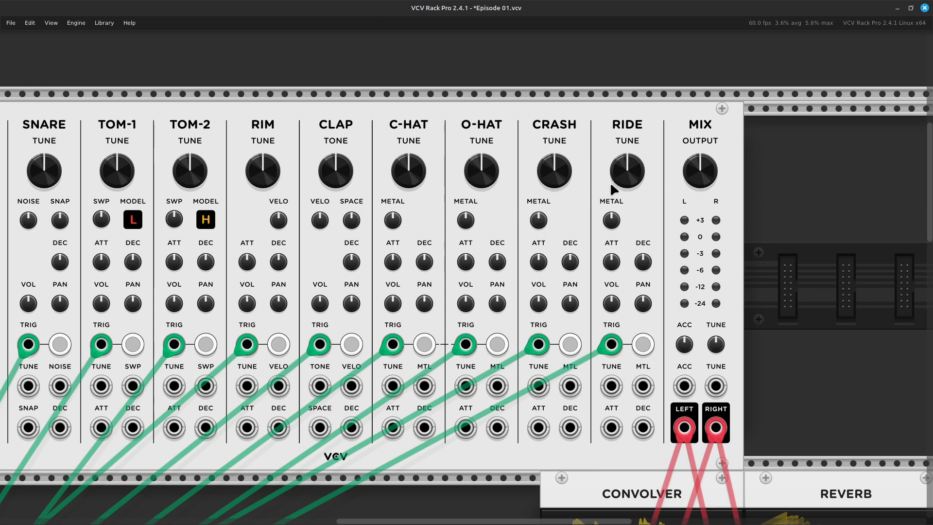
{"action": "scroll", "coordinate": [610, 183], "scroll_direction": "left", "scroll_amount": 5}
{"action": "scroll", "coordinate": [616, 172], "scroll_direction": "down", "scroll_amount": 3}
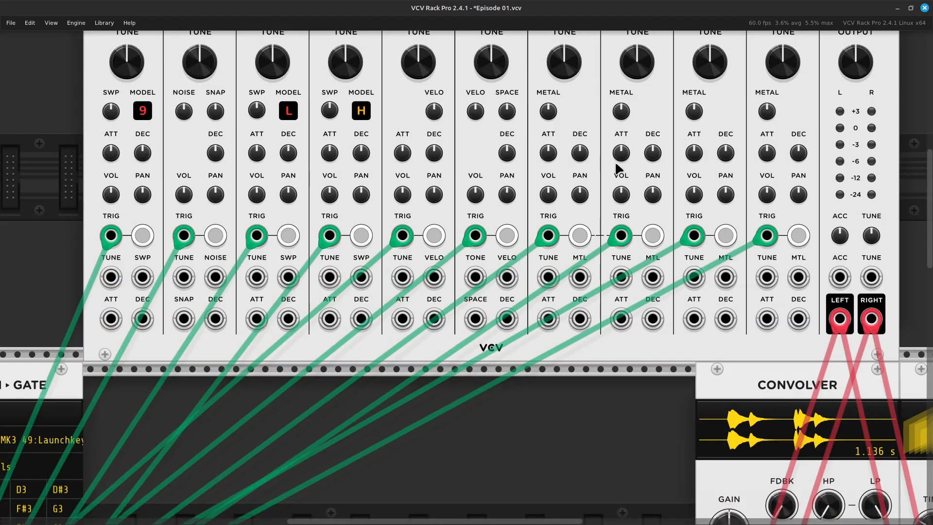
{"action": "scroll", "coordinate": [616, 168], "scroll_direction": "up", "scroll_amount": 3}
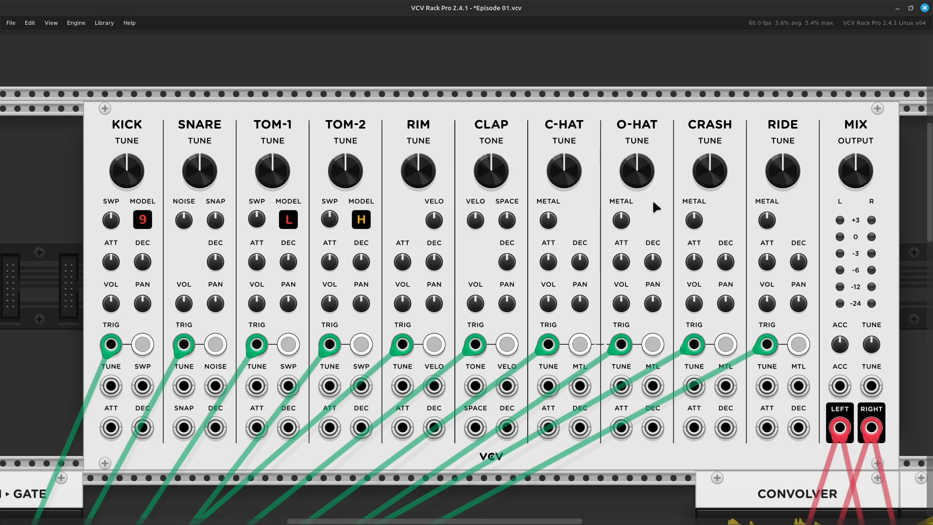
Step: Examine the MIDI-Gate module's device and note assignments and trace its green cables to the drum machine's trigger inputs
{"action": "scroll", "coordinate": [652, 202], "scroll_direction": "down", "scroll_amount": 7}
{"action": "scroll", "coordinate": [652, 202], "scroll_direction": "left", "scroll_amount": 5}
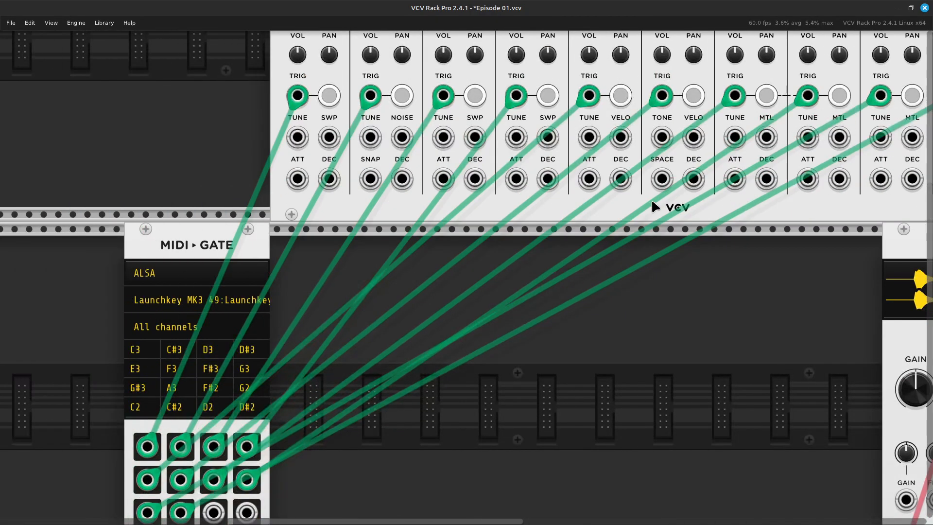
{"action": "scroll", "coordinate": [517, 233], "scroll_direction": "down", "scroll_amount": 3}
{"action": "scroll", "coordinate": [521, 262], "scroll_direction": "left", "scroll_amount": 2}
{"action": "scroll", "coordinate": [521, 262], "scroll_direction": "down", "scroll_amount": 2}
{"action": "scroll", "coordinate": [522, 261], "scroll_direction": "up", "scroll_amount": 3}
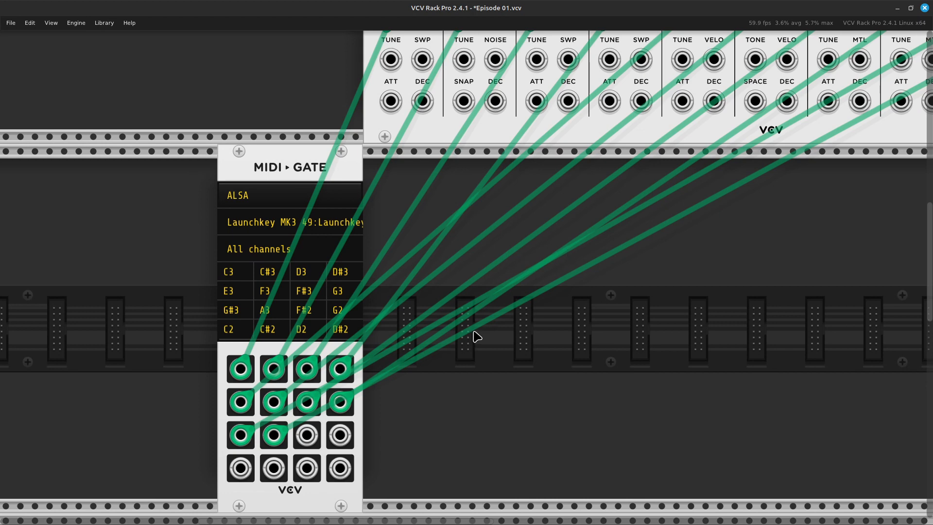
{"action": "scroll", "coordinate": [476, 337], "scroll_direction": "up", "scroll_amount": 6}
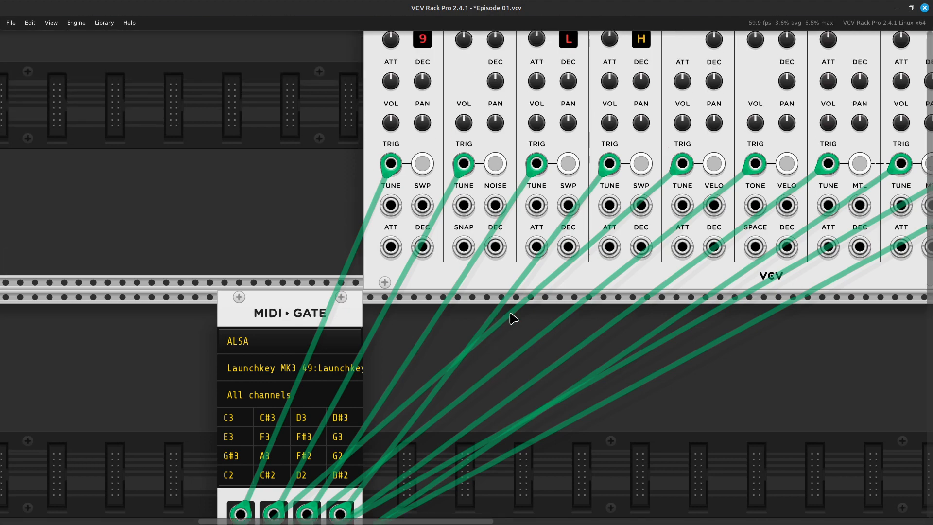
Step: Turn the Reverb module's mix down to 0%
{"action": "scroll", "coordinate": [514, 319], "scroll_direction": "down", "scroll_amount": 3, "text": "ctrl"}
{"action": "scroll", "coordinate": [514, 318], "scroll_direction": "right", "scroll_amount": 5}
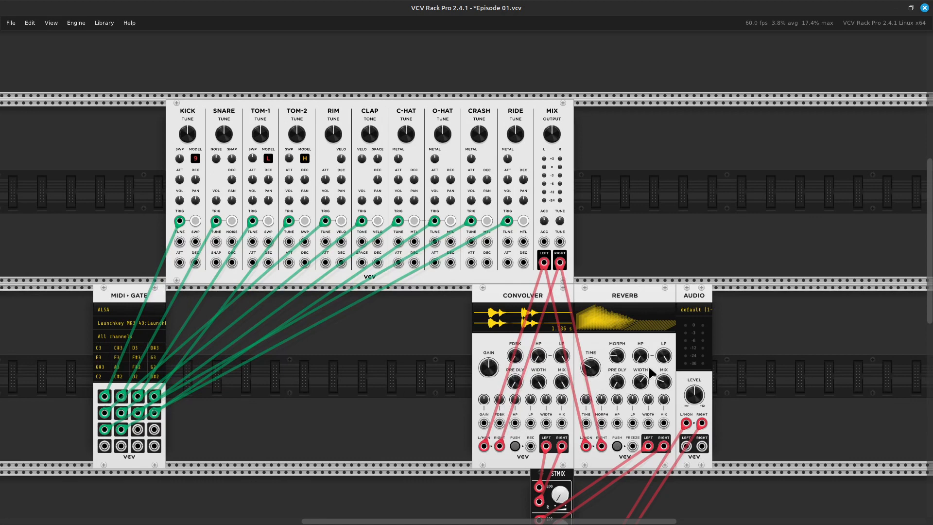
{"action": "mouse_move", "coordinate": [663, 384]}
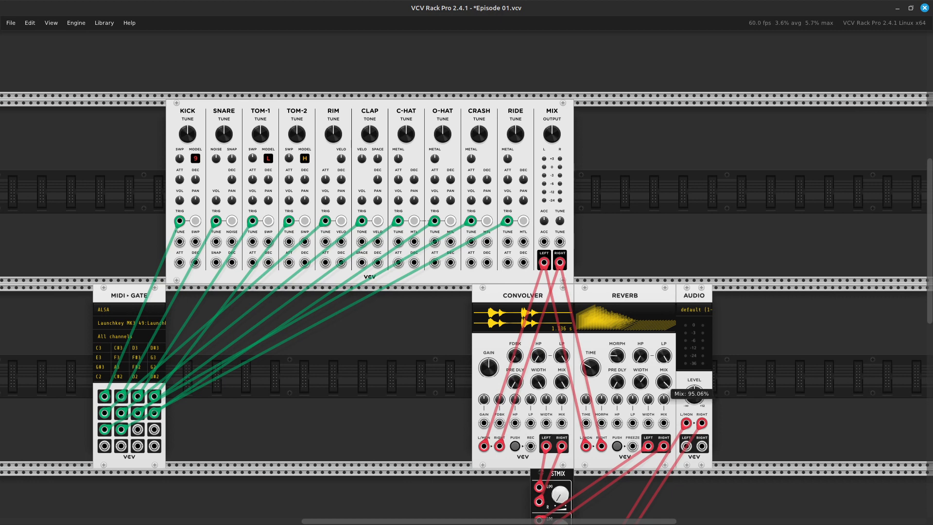
{"action": "left_click_drag", "start_coordinate": [663, 382], "coordinate": [663, 403]}
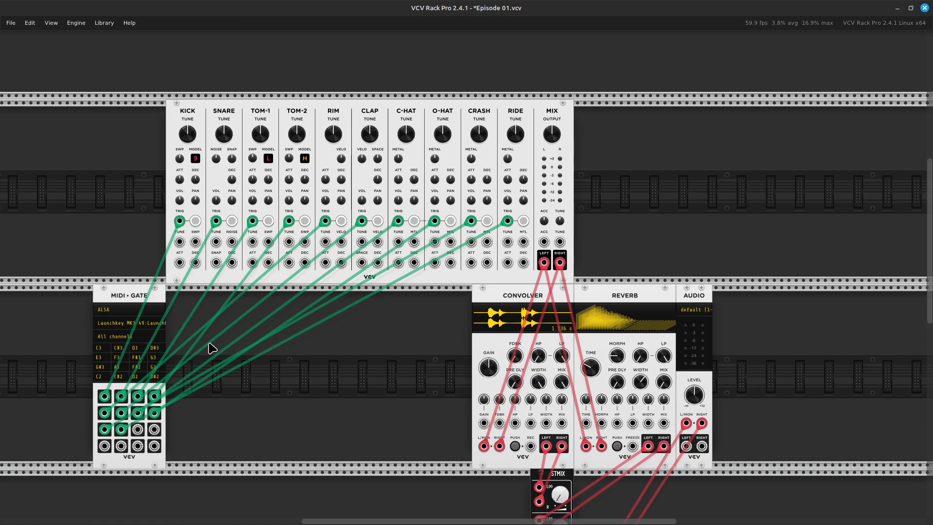
Step: Examine the tune, sweep, attack, decay, volume, pan and trigger controls of the drum voices from Kick to Crash
{"action": "key", "text": "ctrl+equal"}
{"action": "key", "text": "ctrl+equal"}
{"action": "key", "text": "ctrl+equal"}
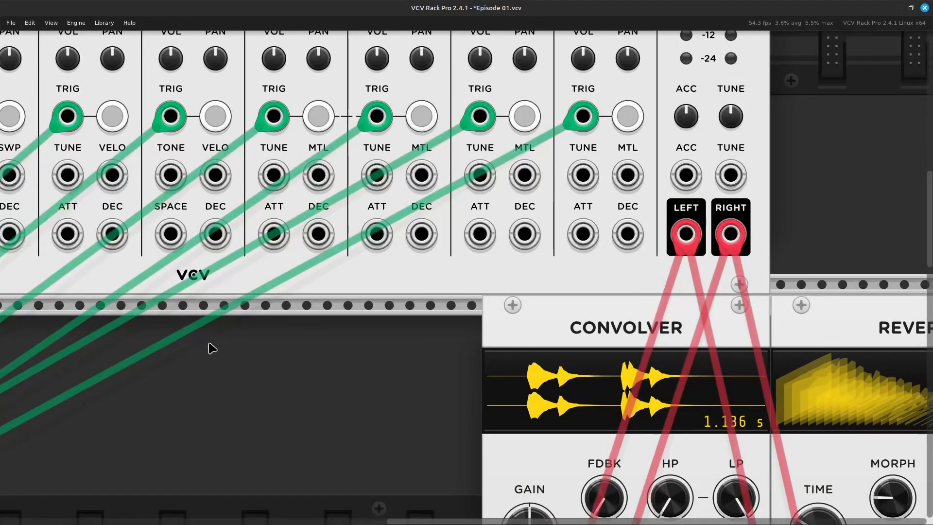
{"action": "key", "text": "Up"}
{"action": "key", "text": "Up"}
{"action": "key", "text": "Up"}
{"action": "key", "text": "Up"}
{"action": "key", "text": "Up"}
{"action": "key", "text": "Up"}
{"action": "key", "text": "Up"}
{"action": "key", "text": "Up"}
{"action": "key", "text": "Up"}
{"action": "key", "text": "Left"}
{"action": "key", "text": "Left"}
{"action": "key", "text": "Left"}
{"action": "key", "text": "Left"}
{"action": "key", "text": "Left"}
{"action": "key", "text": "Left"}
{"action": "key", "text": "Left"}
{"action": "key", "text": "Left"}
{"action": "key", "text": "Left"}
{"action": "key", "text": "Left"}
{"action": "key", "text": "Left"}
{"action": "key", "text": "Left"}
{"action": "key", "text": "Left"}
{"action": "key", "text": "Left"}
{"action": "key", "text": "Left"}
{"action": "key", "text": "Left"}
{"action": "key", "text": "Up"}
{"action": "key", "text": "Up"}
{"action": "key", "text": "Up"}
{"action": "key", "text": "Up"}
{"action": "key", "text": "Up"}
{"action": "key", "text": "Up"}
{"action": "key", "text": "Left"}
{"action": "key", "text": "Left"}
{"action": "key", "text": "Left"}
{"action": "key", "text": "Left"}
{"action": "key", "text": "Left"}
{"action": "key", "text": "Left"}
{"action": "key", "text": "Left"}
{"action": "key", "text": "Left"}
{"action": "key", "text": "Left"}
{"action": "key", "text": "Left"}
{"action": "key", "text": "Left"}
{"action": "key", "text": "Left"}
{"action": "key", "text": "Left"}
{"action": "key", "text": "Left"}
{"action": "key", "text": "Left"}
{"action": "key", "text": "Left"}
{"action": "key", "text": "Left"}
{"action": "key", "text": "Left"}
{"action": "key", "text": "Left"}
{"action": "key", "text": "Left"}
{"action": "key", "text": "Left"}
{"action": "key", "text": "Left"}
{"action": "key", "text": "Left"}
{"action": "key", "text": "Left"}
{"action": "key", "text": "Left"}
{"action": "key", "text": "Left"}
{"action": "key", "text": "Left"}
{"action": "key", "text": "Left"}
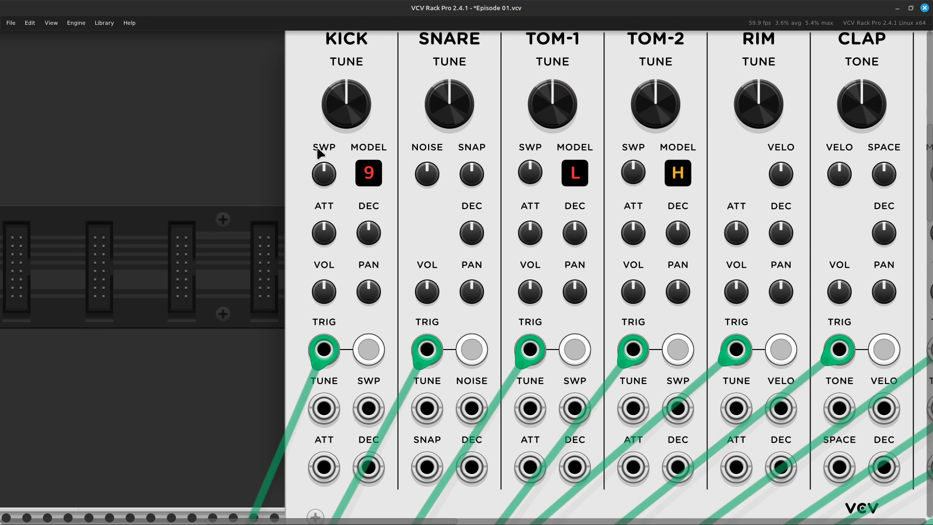
{"action": "scroll", "coordinate": [317, 150], "scroll_direction": "up", "scroll_amount": 1}
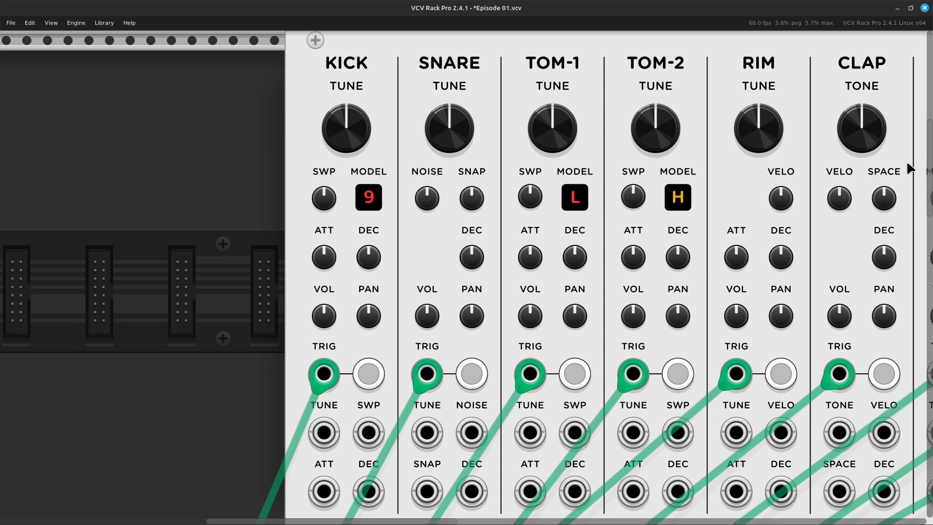
{"action": "scroll", "coordinate": [908, 165], "scroll_direction": "right", "scroll_amount": 3}
{"action": "scroll", "coordinate": [908, 168], "scroll_direction": "right", "scroll_amount": 3}
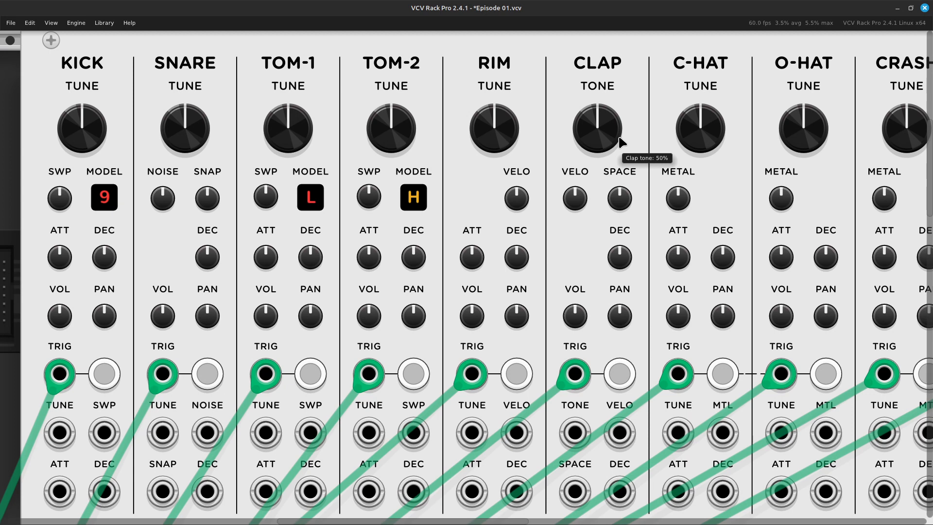
Step: Lower the Kick's tune slightly on the drum machine and trigger the kick manually
{"action": "scroll", "coordinate": [620, 141], "scroll_direction": "left", "scroll_amount": 2}
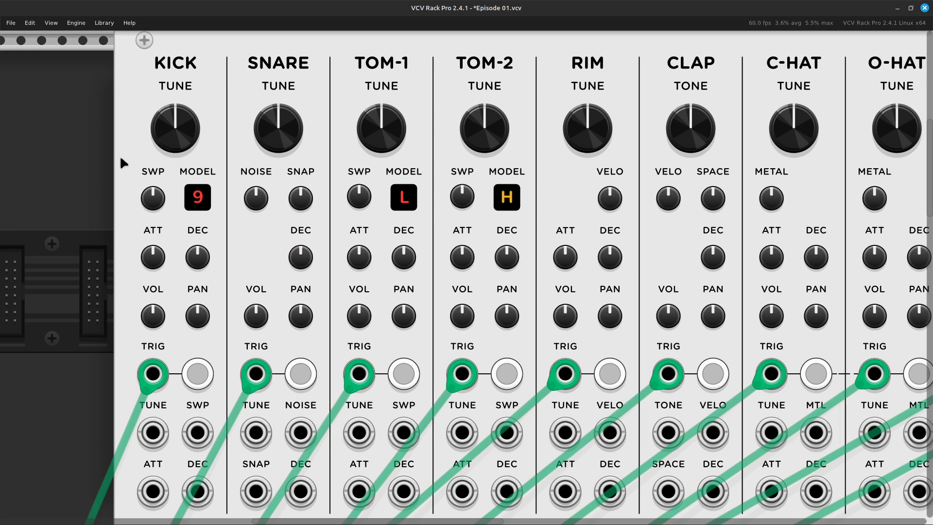
{"action": "mouse_move", "coordinate": [169, 138]}
{"action": "left_mouse_down"}
{"action": "mouse_move", "coordinate": [170, 3]}
{"action": "mouse_move", "coordinate": [170, 214]}
{"action": "mouse_move", "coordinate": [170, 96]}
{"action": "mouse_move", "coordinate": [173, 148]}
{"action": "left_mouse_up"}
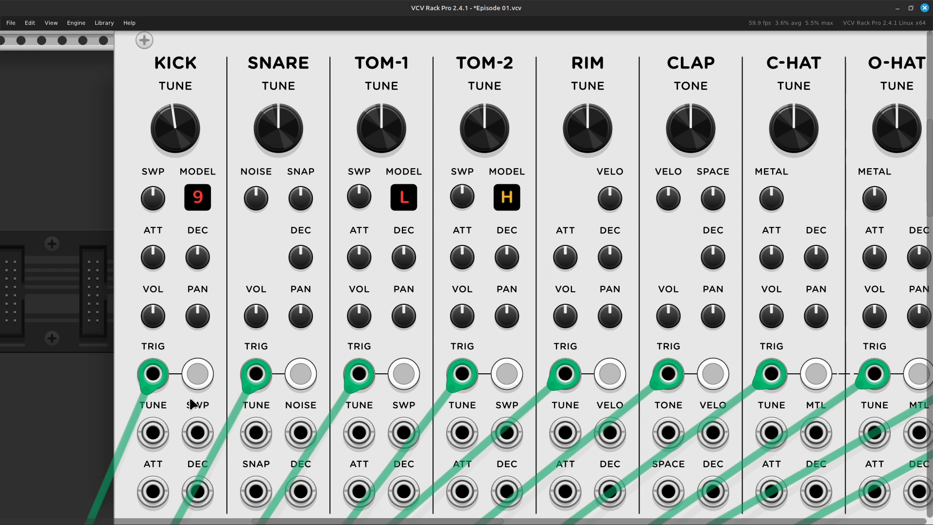
{"action": "left_click", "coordinate": [193, 381]}
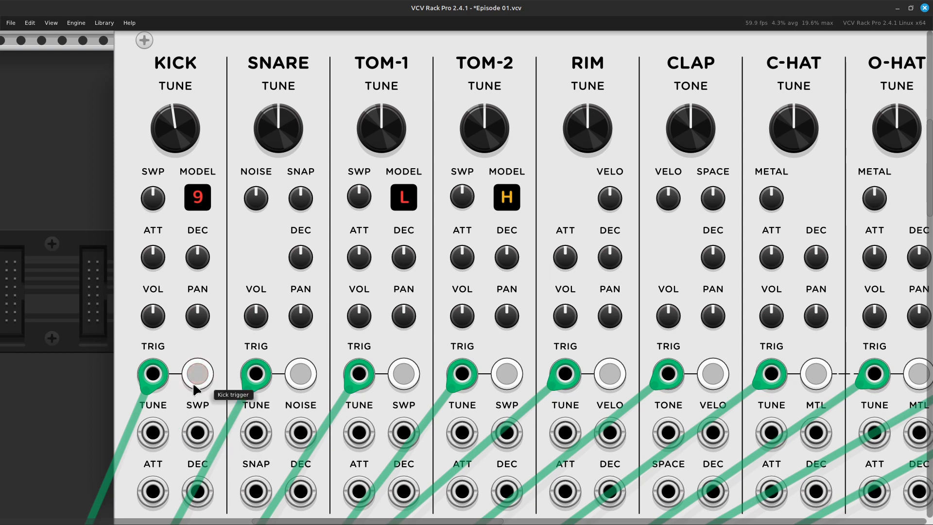
Step: Raise the Reverb module's mix to somewhat above halfway
{"action": "key", "text": "ctrl+minus"}
{"action": "key", "text": "ctrl+minus"}
{"action": "key", "text": "ctrl+minus"}
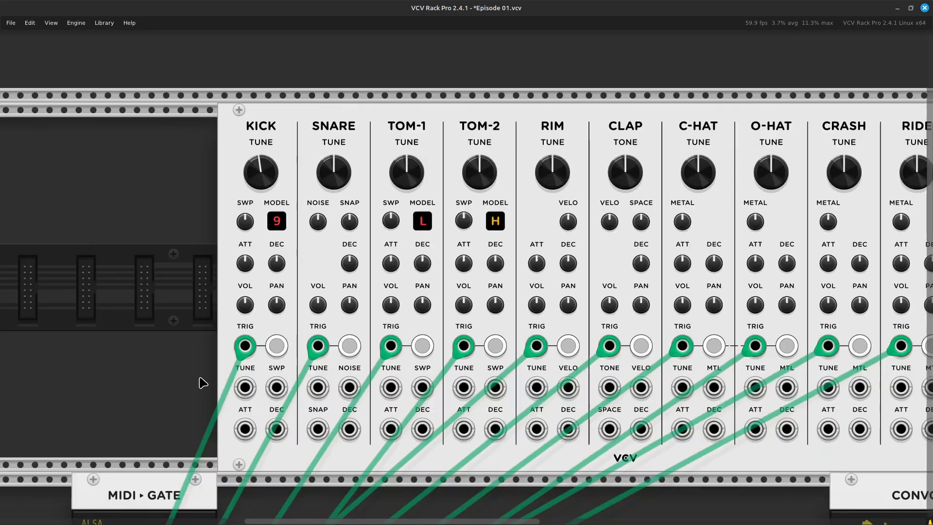
{"action": "scroll", "coordinate": [202, 383], "scroll_direction": "down", "scroll_amount": 4}
{"action": "scroll", "coordinate": [203, 383], "scroll_direction": "right", "scroll_amount": 15}
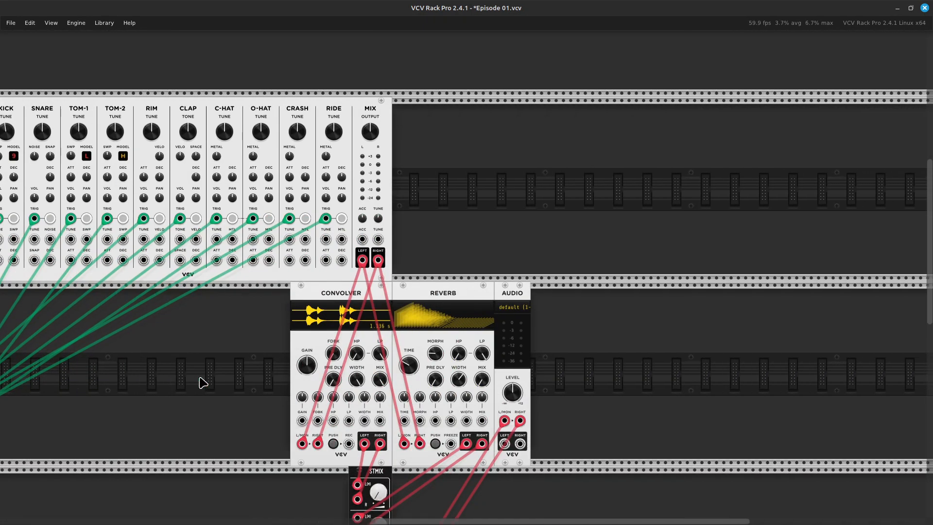
{"action": "key", "text": "ctrl+equal"}
{"action": "key", "text": "ctrl+equal"}
{"action": "scroll", "coordinate": [200, 378], "scroll_direction": "down", "scroll_amount": 8}
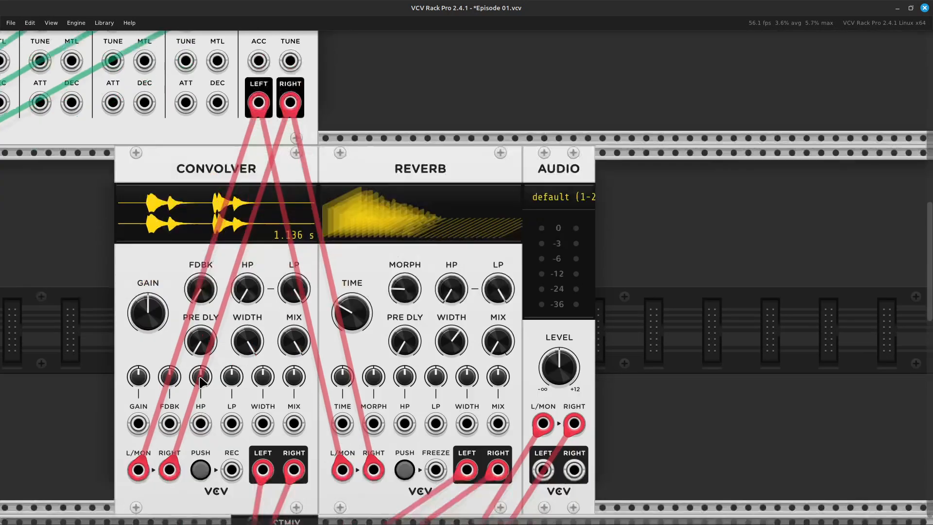
{"action": "scroll", "coordinate": [200, 378], "scroll_direction": "up", "scroll_amount": 4}
{"action": "scroll", "coordinate": [200, 378], "scroll_direction": "left", "scroll_amount": 3}
{"action": "scroll", "coordinate": [203, 383], "scroll_direction": "left", "scroll_amount": 1}
{"action": "scroll", "coordinate": [202, 382], "scroll_direction": "down", "scroll_amount": 4}
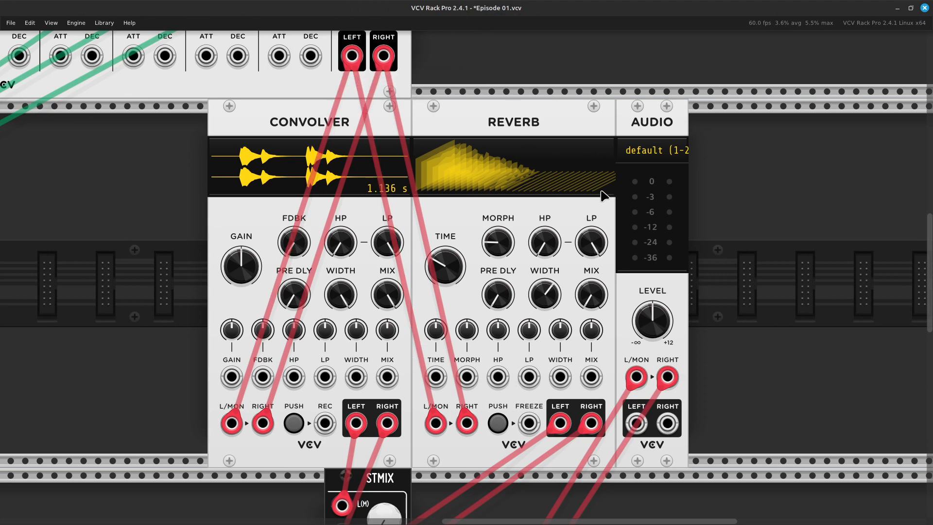
{"action": "mouse_move", "coordinate": [597, 292]}
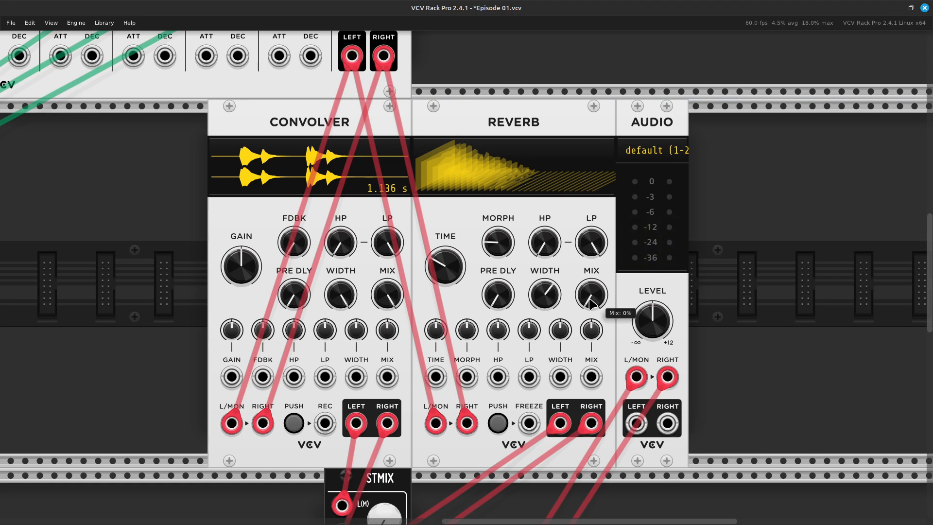
{"action": "left_click_drag", "start_coordinate": [598, 292], "coordinate": [597, 250]}
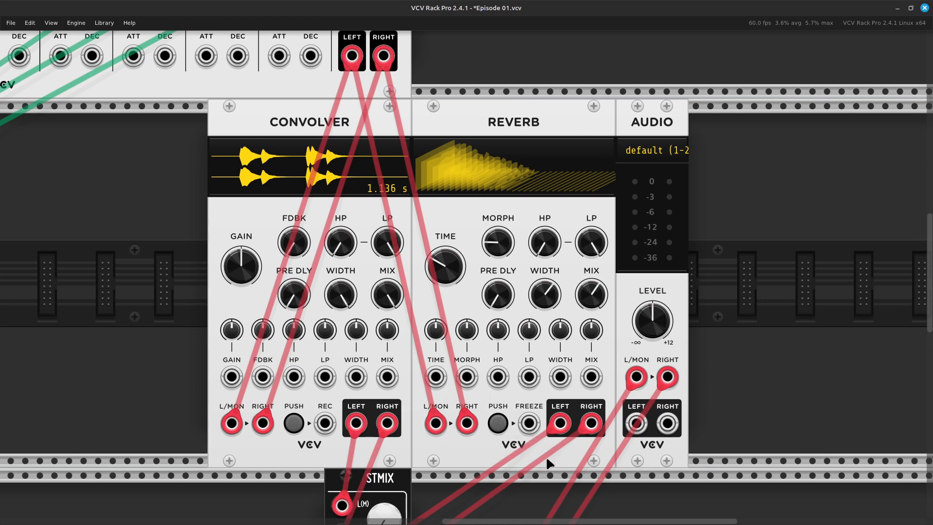
Step: Trace the red cables from the drum mix outputs through Convolver and Reverb to the STMIX mixer and Audio module
{"action": "scroll", "coordinate": [601, 384], "scroll_direction": "up", "scroll_amount": 3}
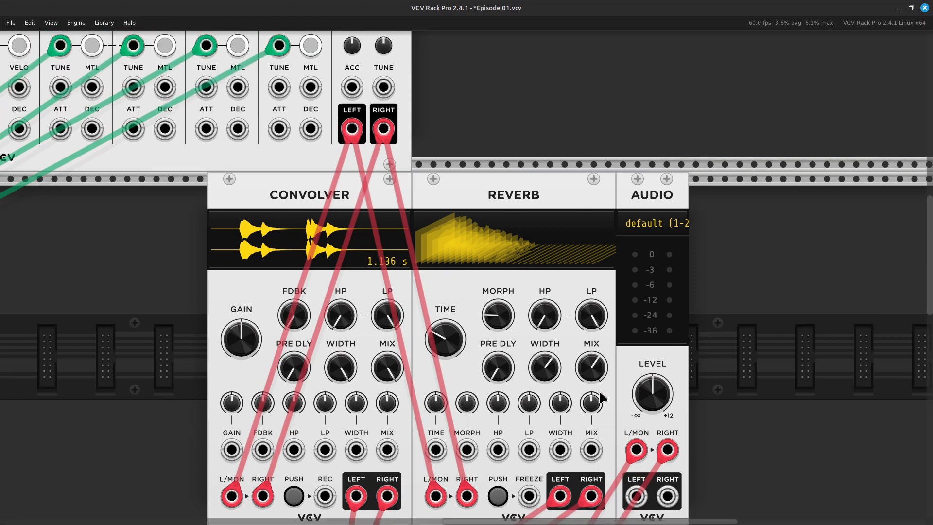
{"action": "scroll", "coordinate": [599, 389], "scroll_direction": "up", "scroll_amount": 3}
{"action": "scroll", "coordinate": [605, 386], "scroll_direction": "up", "scroll_amount": 2}
{"action": "scroll", "coordinate": [605, 377], "scroll_direction": "down", "scroll_amount": 4}
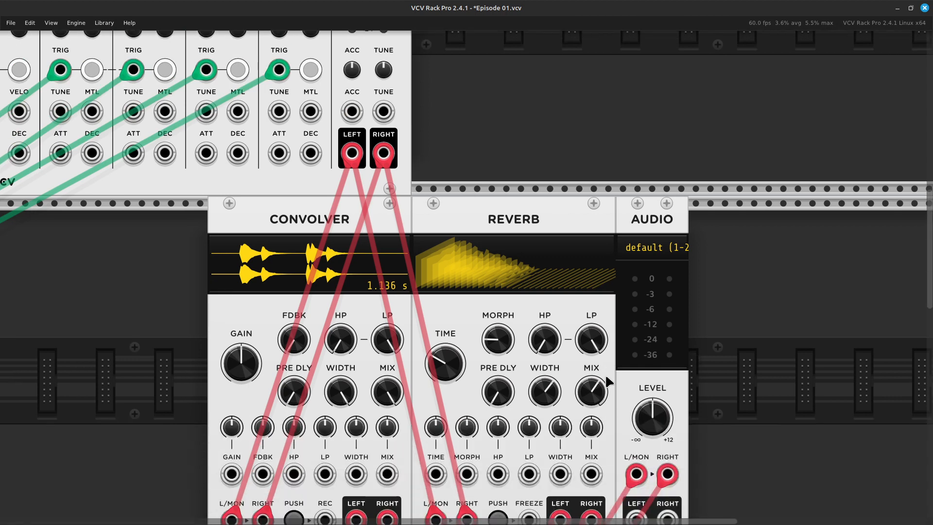
{"action": "scroll", "coordinate": [621, 382], "scroll_direction": "down", "scroll_amount": 14}
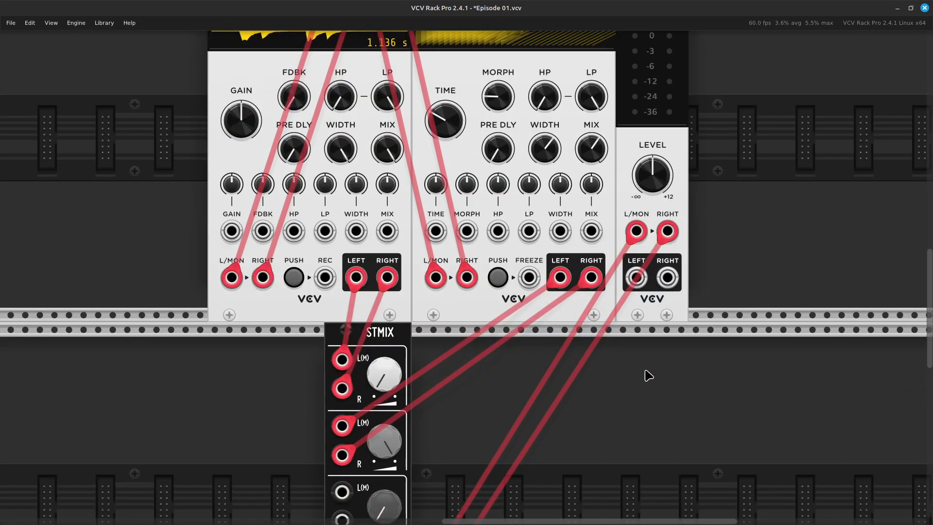
{"action": "scroll", "coordinate": [649, 374], "scroll_direction": "down", "scroll_amount": 1}
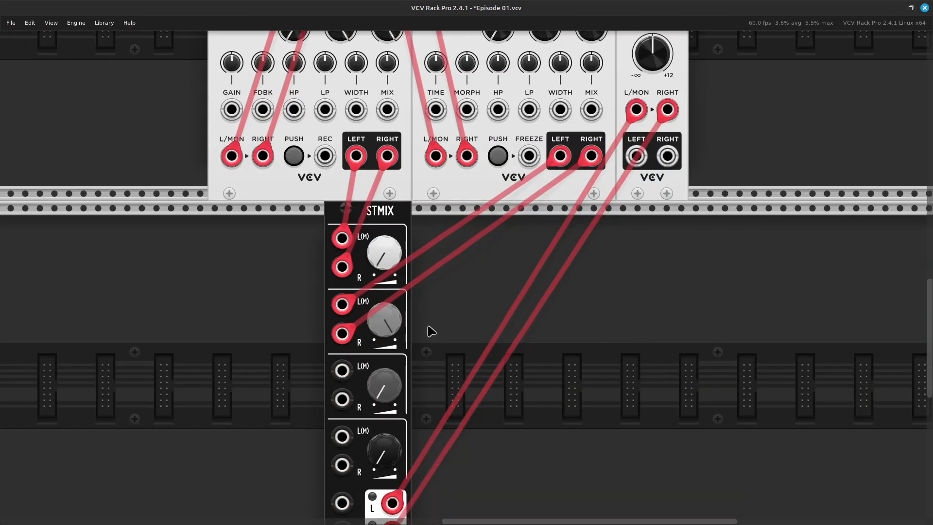
Step: Examine how the Convolver and Reverb outputs feed separate channels of the STMIX mixer
{"action": "scroll", "coordinate": [427, 349], "scroll_direction": "up", "scroll_amount": 2}
{"action": "scroll", "coordinate": [428, 349], "scroll_direction": "up", "scroll_amount": 10}
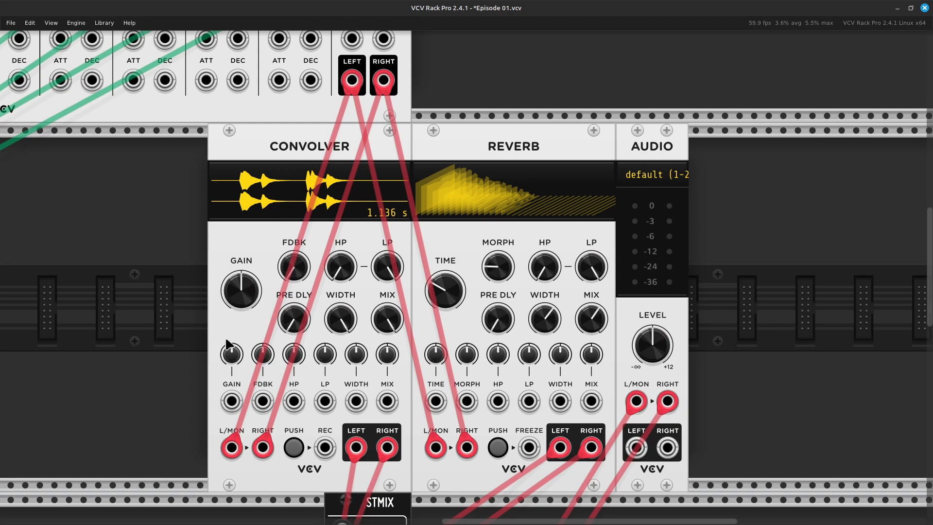
{"action": "scroll", "coordinate": [225, 340], "scroll_direction": "down", "scroll_amount": 3}
{"action": "scroll", "coordinate": [228, 338], "scroll_direction": "down", "scroll_amount": 6}
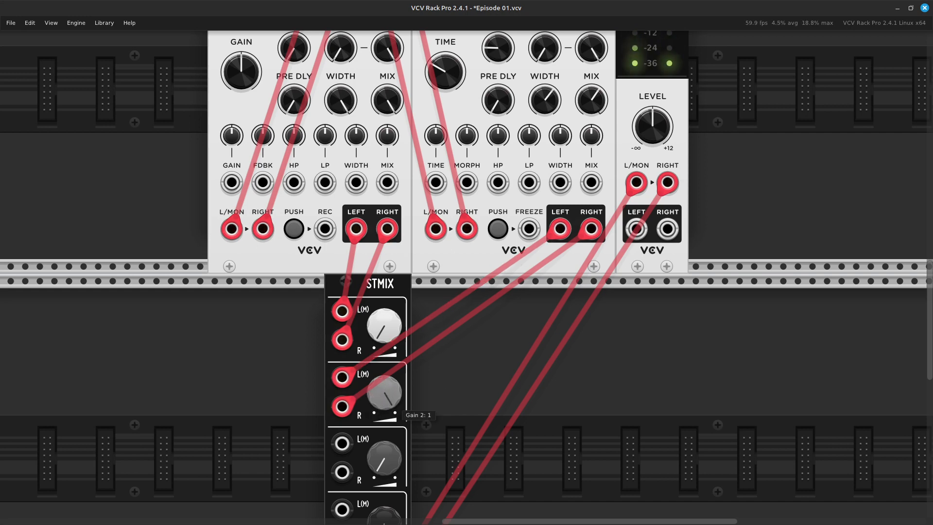
{"action": "scroll", "coordinate": [433, 360], "scroll_direction": "up", "scroll_amount": 4}
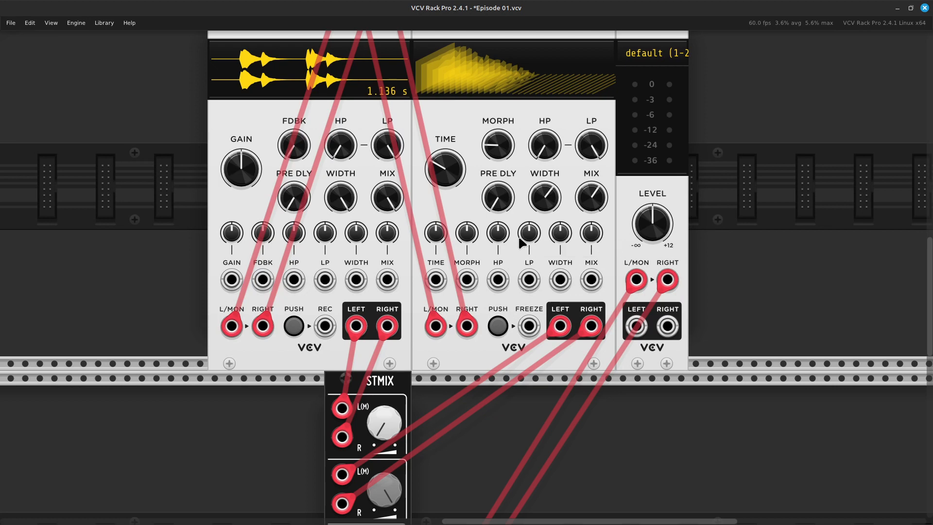
{"action": "scroll", "coordinate": [448, 285], "scroll_direction": "down", "scroll_amount": 9}
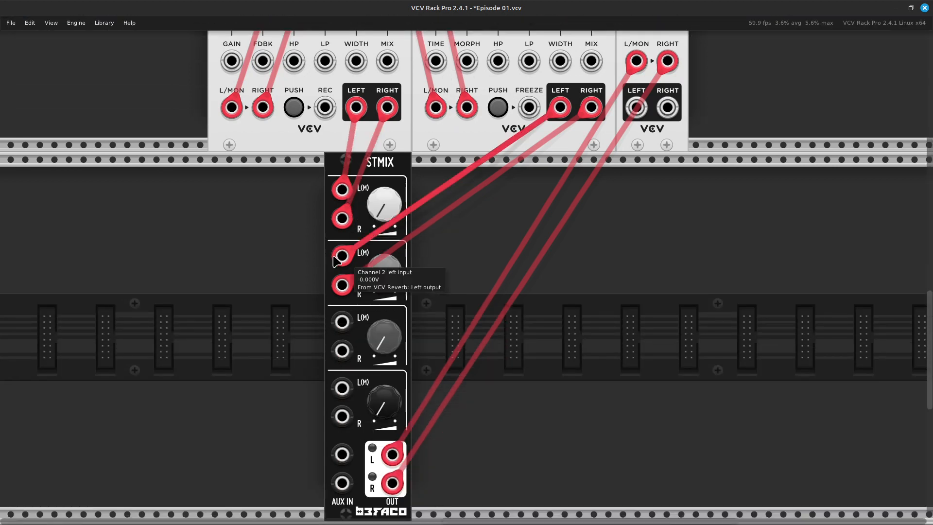
{"action": "scroll", "coordinate": [419, 377], "scroll_direction": "up", "scroll_amount": 11}
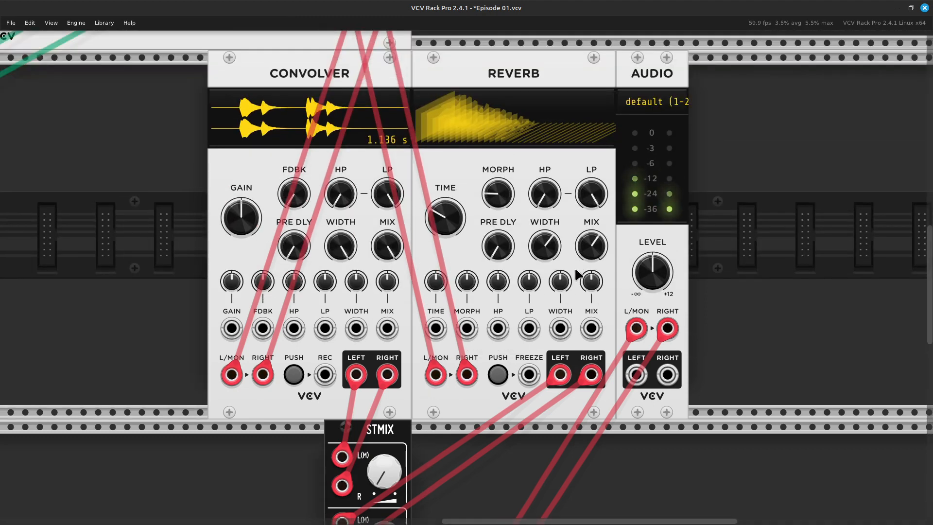
Step: Lower the Reverb module's mix to well below halfway
{"action": "mouse_move", "coordinate": [588, 251]}
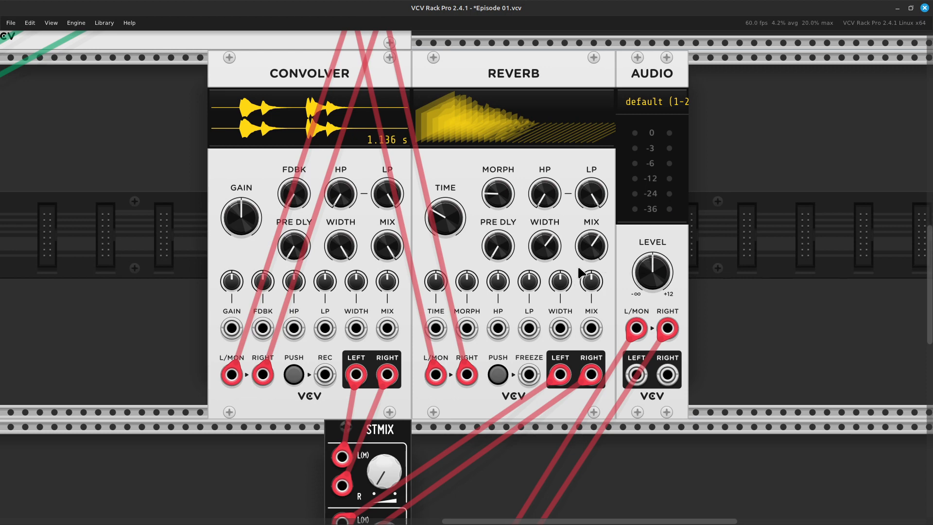
{"action": "mouse_move", "coordinate": [589, 285]}
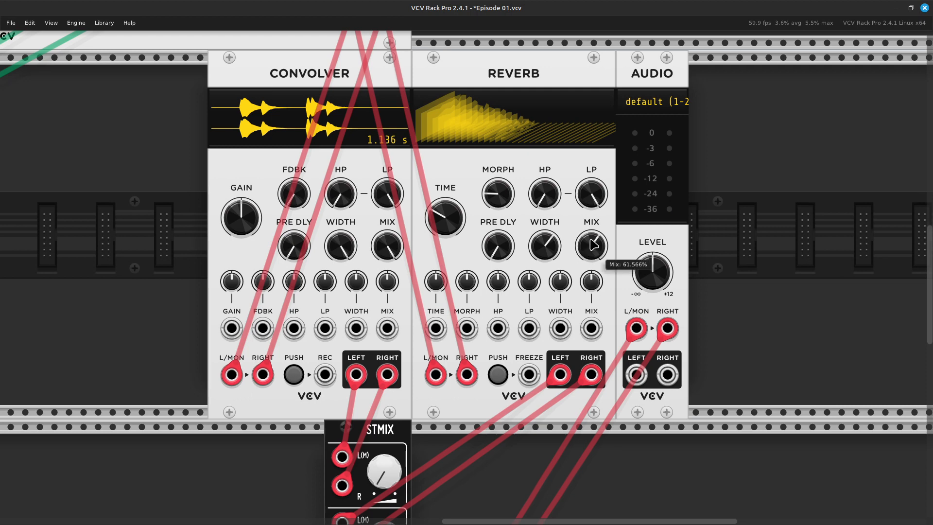
{"action": "left_click_drag", "start_coordinate": [593, 238], "coordinate": [593, 238]}
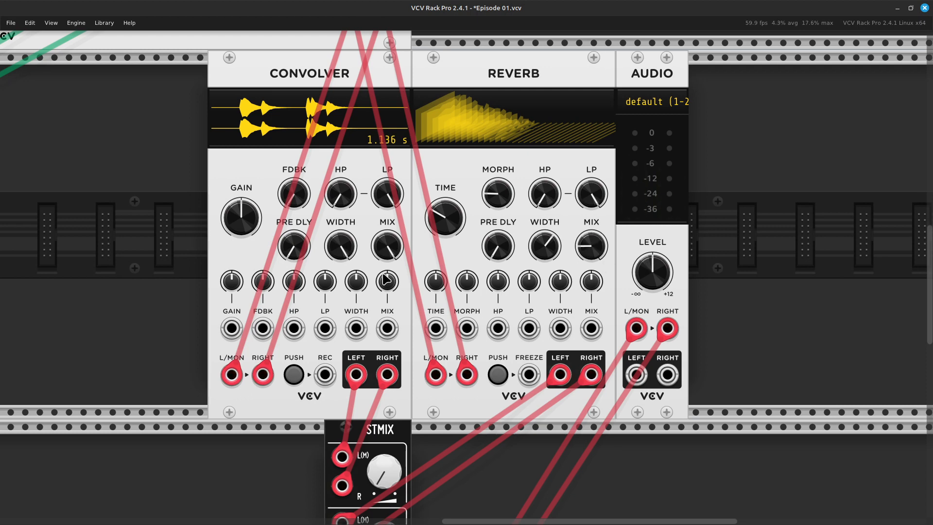
Step: Switch the audible signal to Convolver by lowering STMIX channel 2 and raising channel 1 to full gain
{"action": "scroll", "coordinate": [384, 284], "scroll_direction": "down", "scroll_amount": 5}
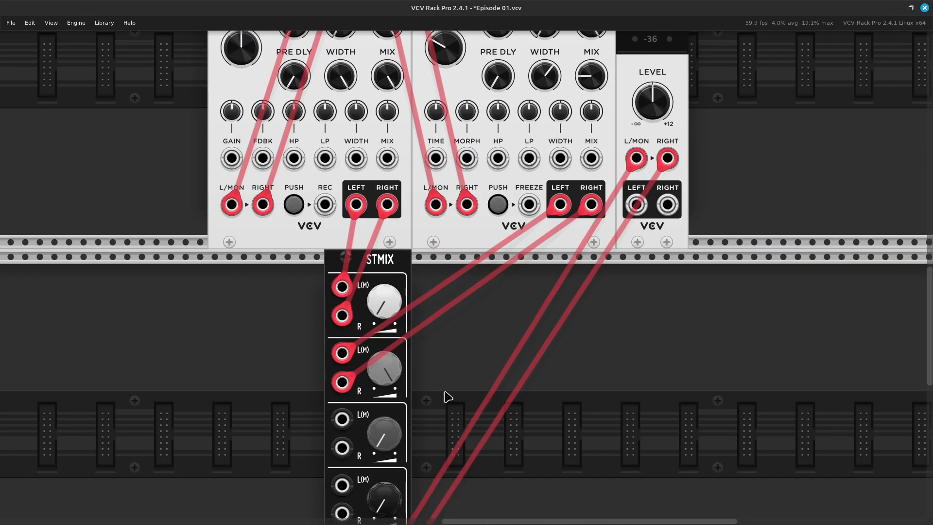
{"action": "left_click_drag", "start_coordinate": [384, 368], "coordinate": [384, 390]}
{"action": "left_click_drag", "start_coordinate": [381, 300], "coordinate": [381, 277]}
{"action": "scroll", "coordinate": [372, 330], "scroll_direction": "up", "scroll_amount": 10}
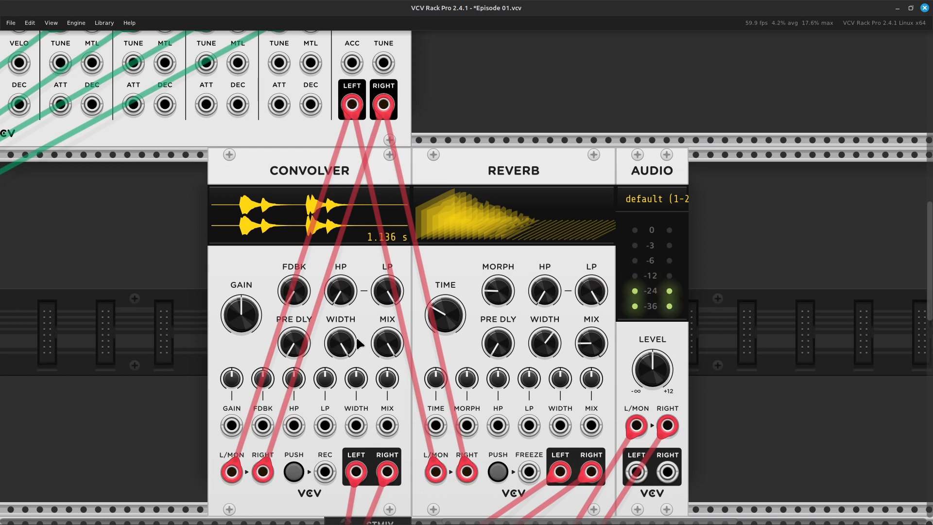
{"action": "mouse_move", "coordinate": [344, 360]}
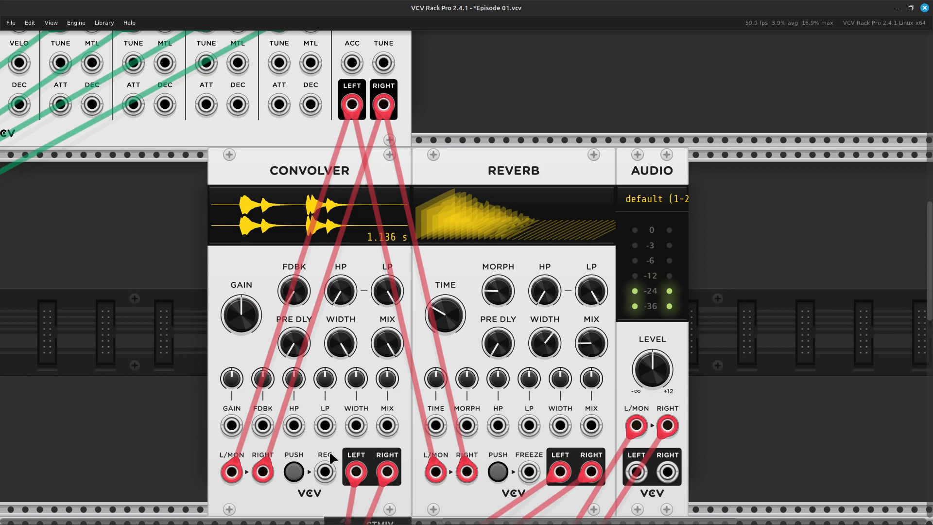
Step: Switch back to the Reverb signal by raising STMIX channel 2 gain to 1 and lowering channel 1 to 0
{"action": "scroll", "coordinate": [357, 449], "scroll_direction": "down", "scroll_amount": 5}
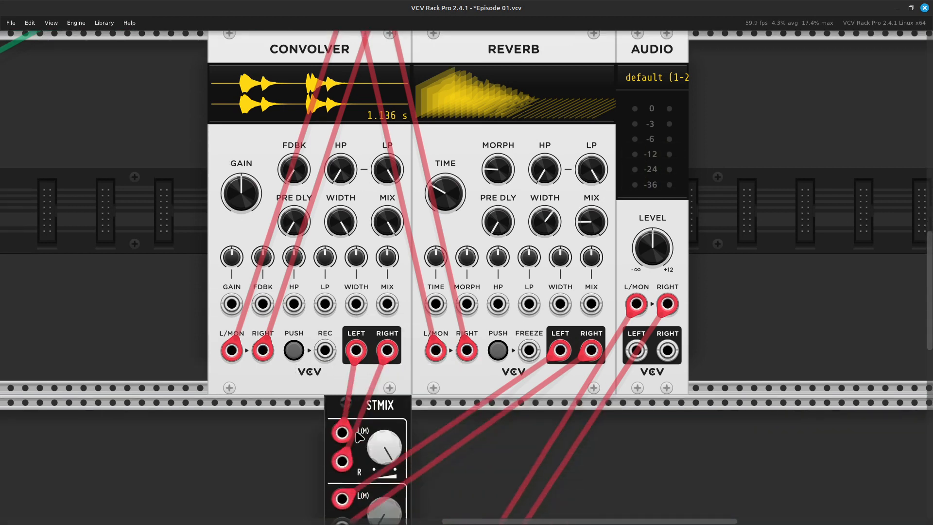
{"action": "mouse_move", "coordinate": [386, 428]}
{"action": "left_click_drag", "start_coordinate": [380, 427], "coordinate": [381, 411]}
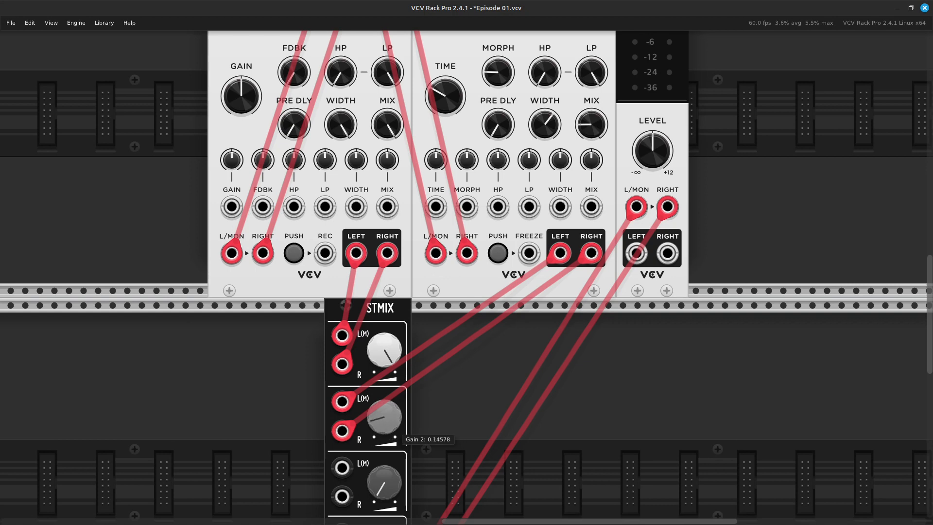
{"action": "left_click_drag", "start_coordinate": [380, 335], "coordinate": [380, 294]}
{"action": "mouse_move", "coordinate": [390, 358]}
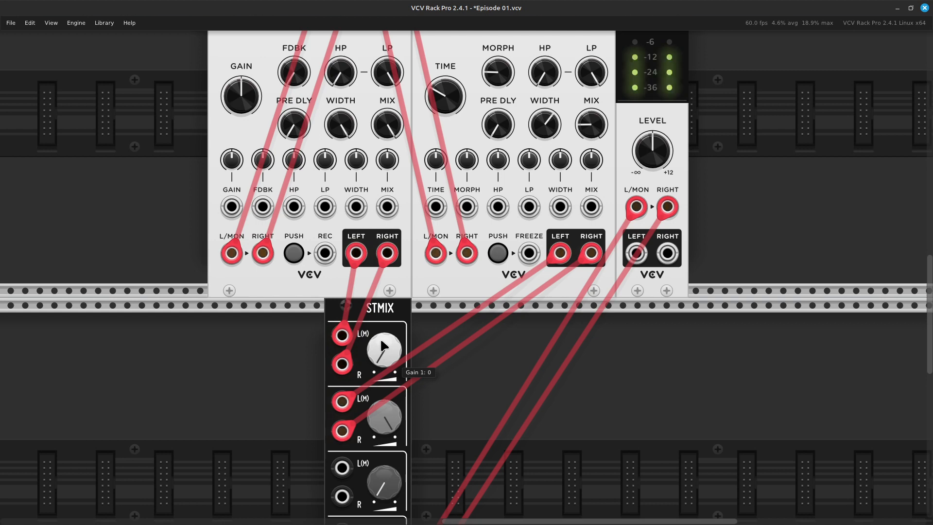
Step: Record a new impulse of repeated drum hits, about 2 s long, into the Convolver module
{"action": "scroll", "coordinate": [410, 344], "scroll_direction": "up", "scroll_amount": 2}
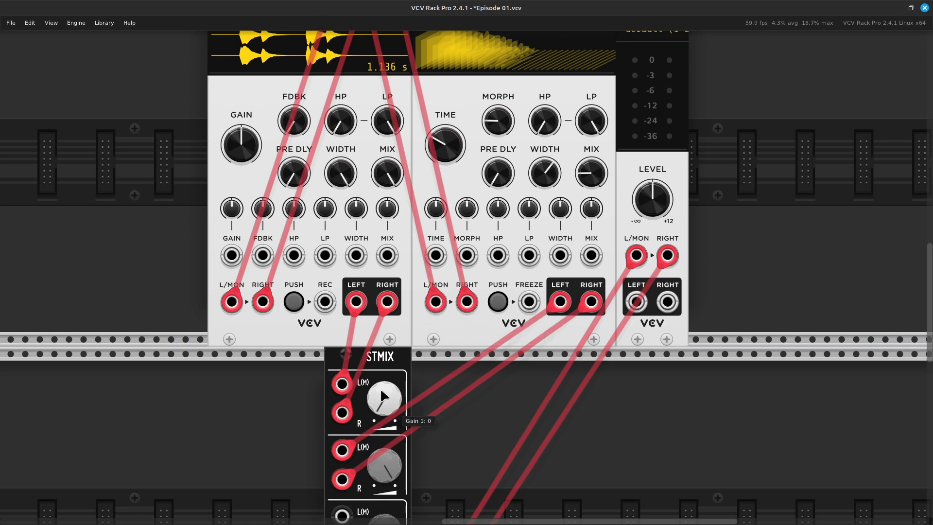
{"action": "scroll", "coordinate": [371, 182], "scroll_direction": "up", "scroll_amount": 4}
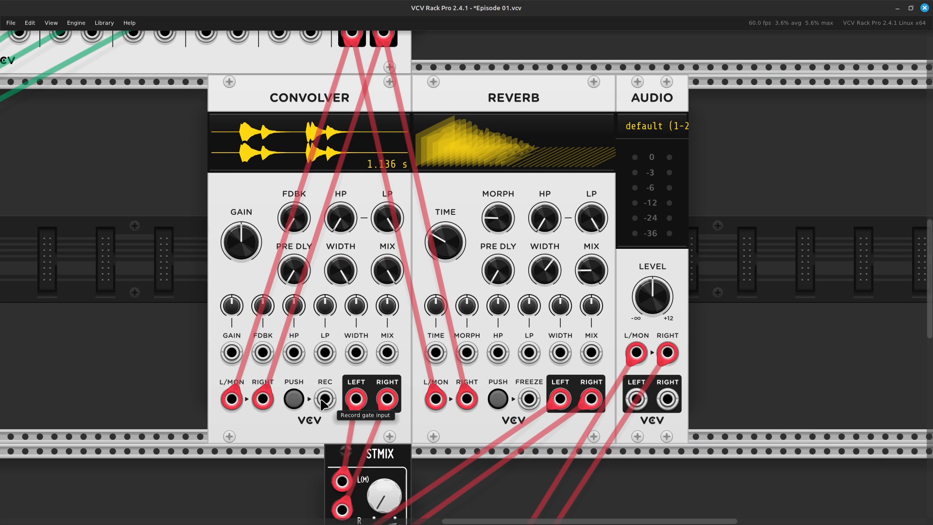
{"action": "left_click", "coordinate": [293, 398]}
{"action": "left_click", "coordinate": [294, 398]}
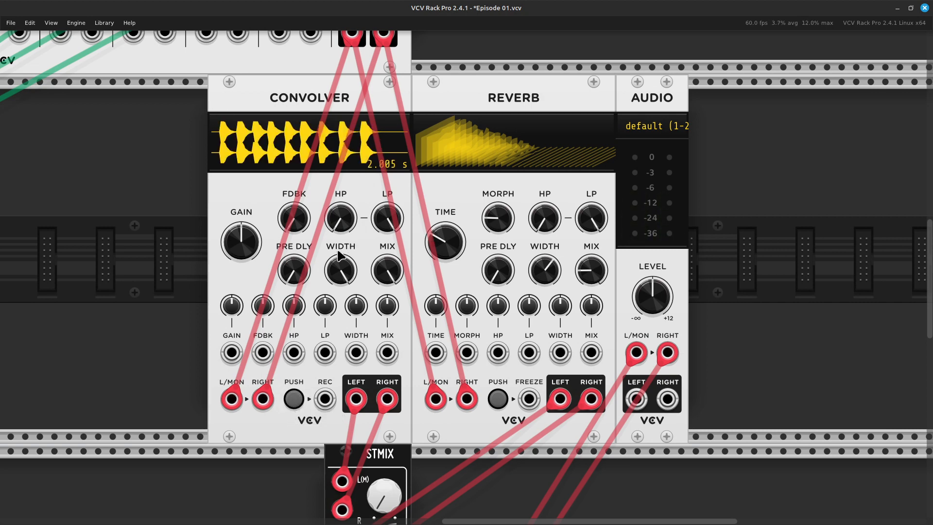
Step: Bring the Convolver signal up by lowering STMIX channel 2 and raising channel 1 to full gain
{"action": "scroll", "coordinate": [340, 253], "scroll_direction": "down", "scroll_amount": 2}
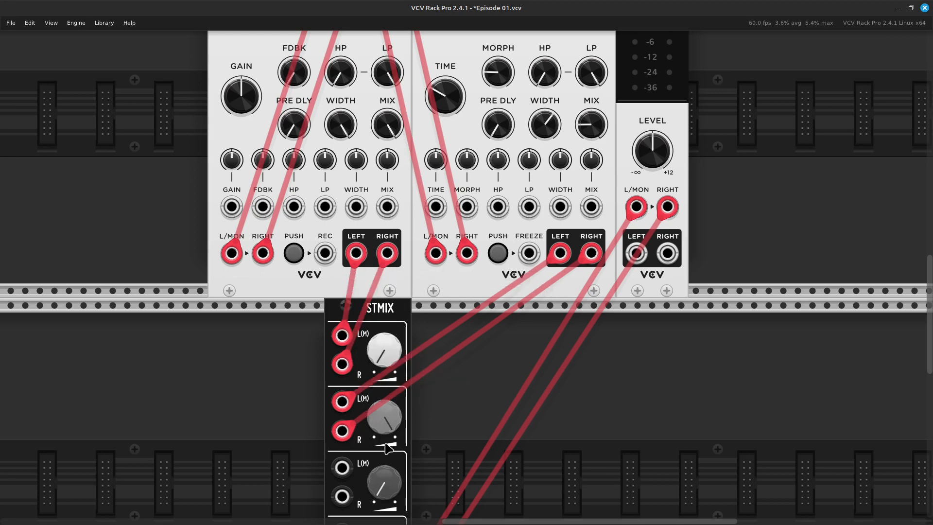
{"action": "left_click_drag", "start_coordinate": [391, 419], "coordinate": [392, 479]}
{"action": "left_click_drag", "start_coordinate": [385, 358], "coordinate": [385, 324]}
{"action": "scroll", "coordinate": [459, 428], "scroll_direction": "up", "scroll_amount": 5}
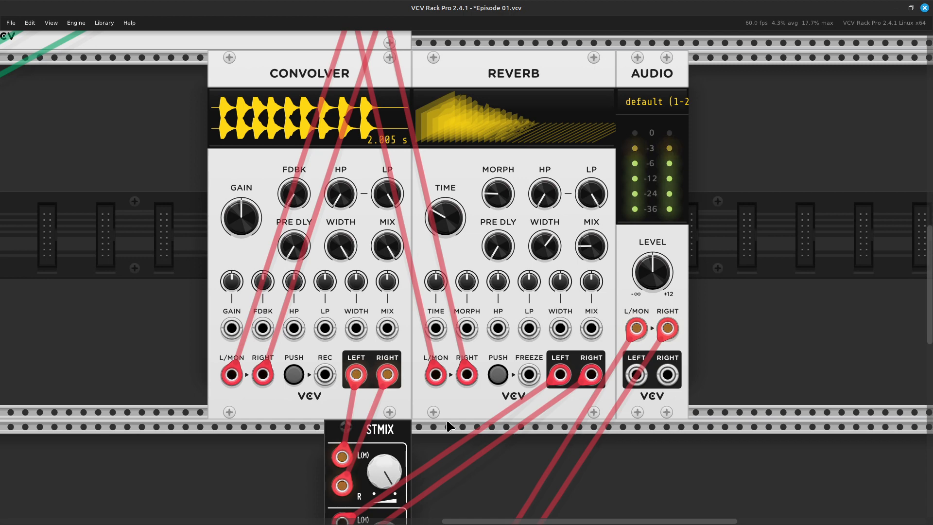
Step: Examine the Convolver's recorded waveform, gain and pre-delay controls alongside the Reverb, and survey the layout of the whole patch
{"action": "scroll", "coordinate": [262, 377], "scroll_direction": "up", "scroll_amount": 4}
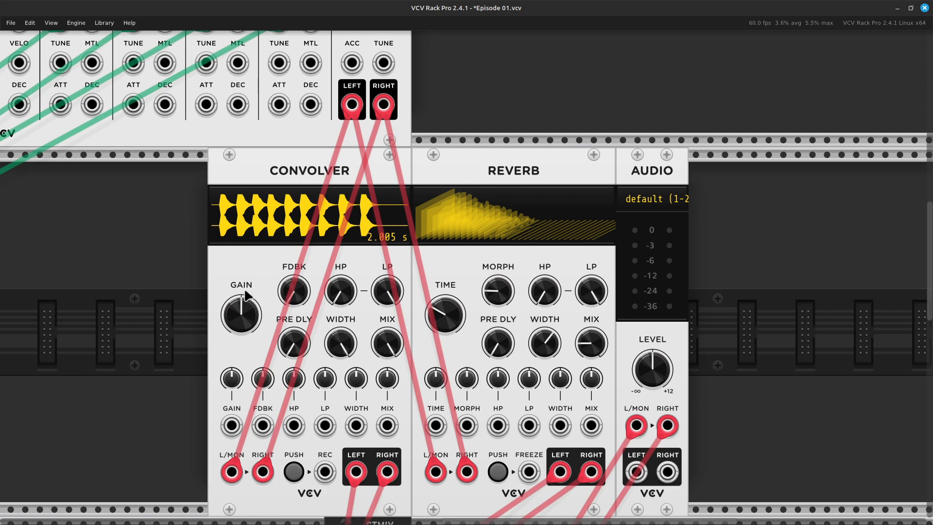
{"action": "mouse_move", "coordinate": [241, 314]}
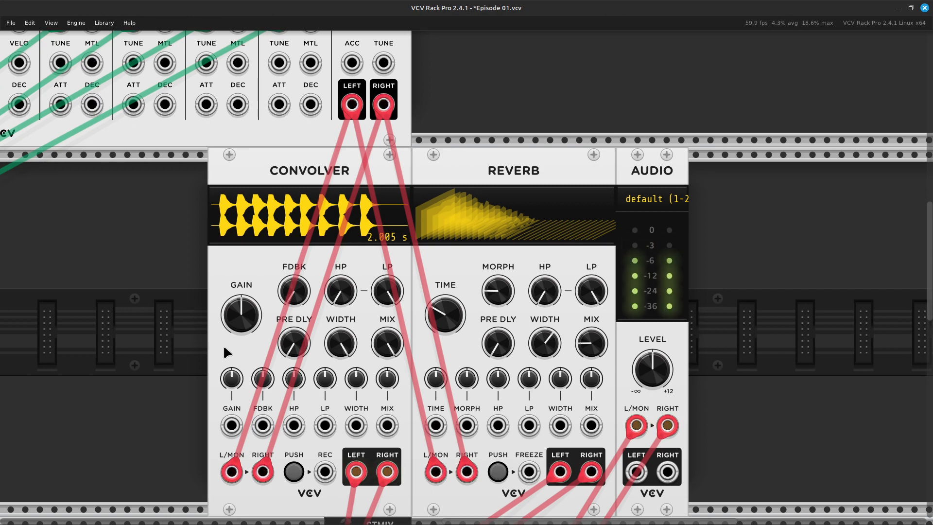
{"action": "mouse_move", "coordinate": [307, 342]}
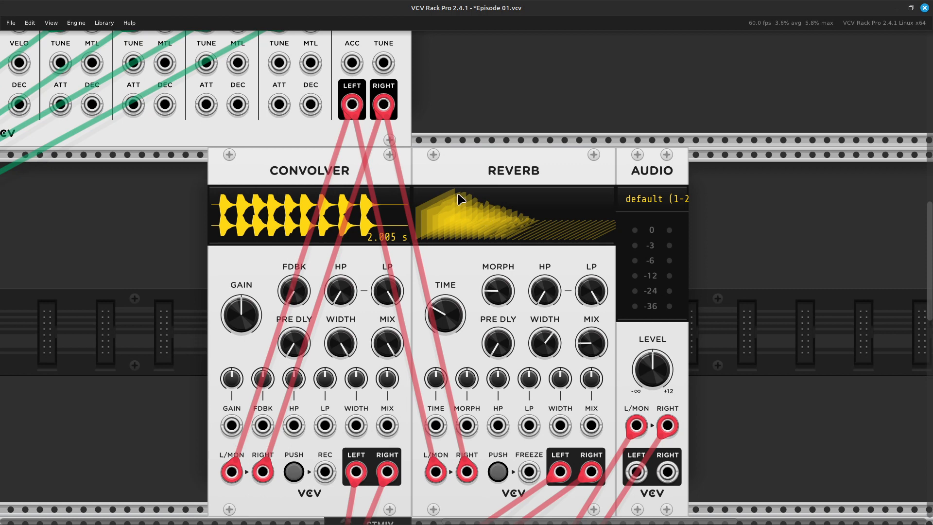
{"action": "scroll", "coordinate": [461, 199], "scroll_direction": "down", "scroll_amount": 3}
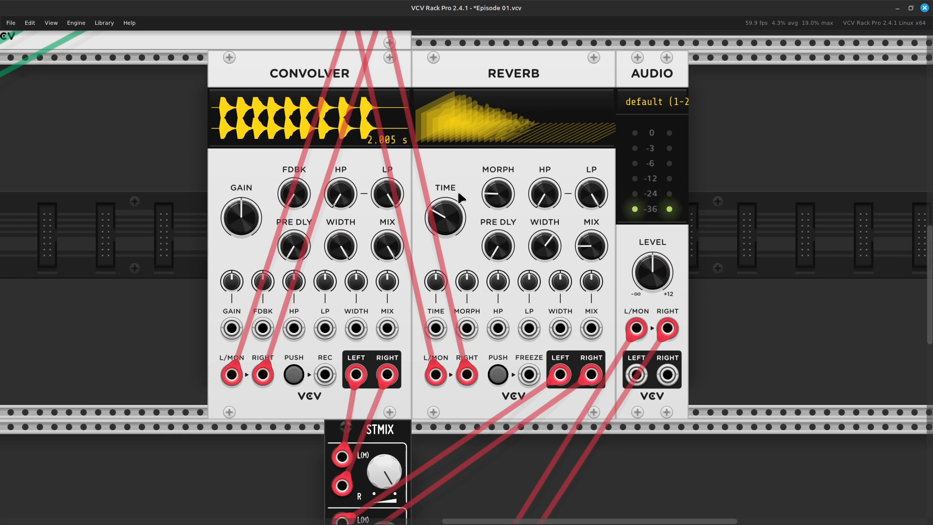
{"action": "scroll", "coordinate": [459, 194], "scroll_direction": "up", "scroll_amount": 2}
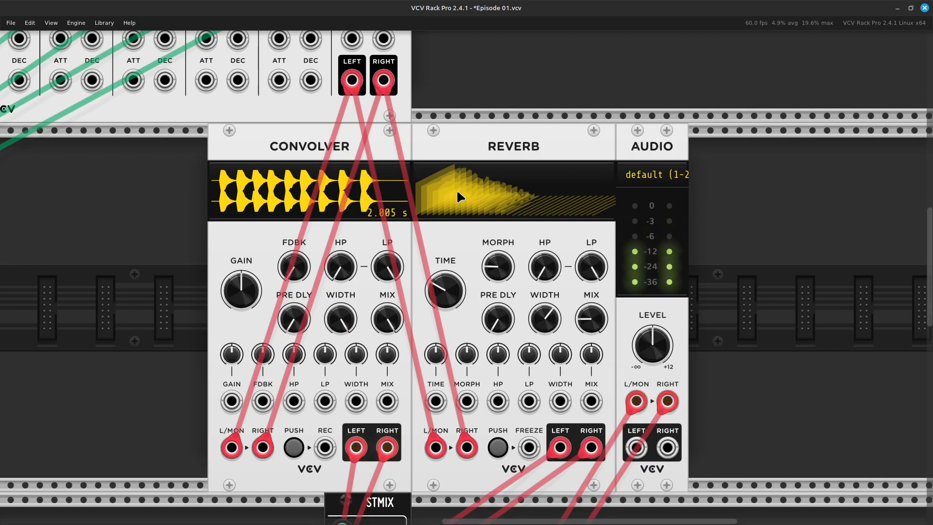
{"action": "scroll", "coordinate": [457, 193], "scroll_direction": "down", "scroll_amount": 1}
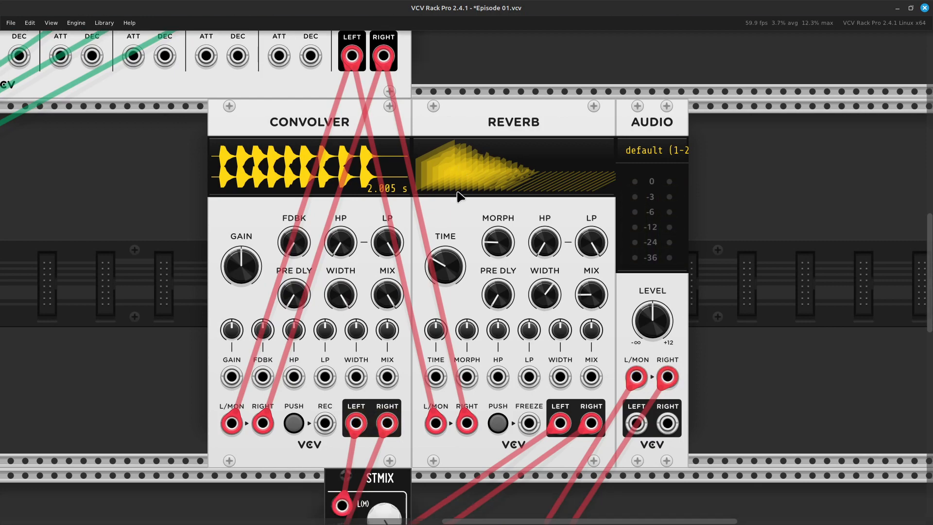
{"action": "scroll", "coordinate": [457, 194], "scroll_direction": "down", "scroll_amount": 5}
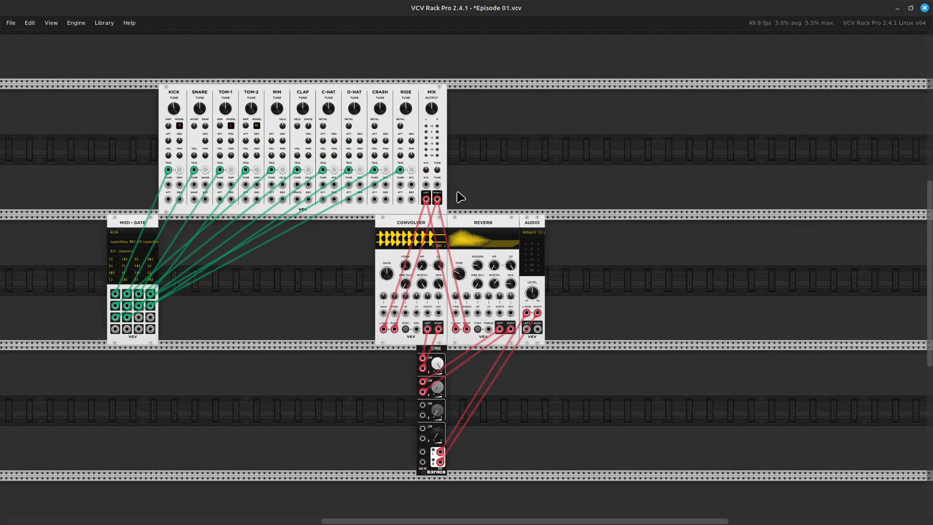
{"action": "scroll", "coordinate": [460, 197], "scroll_direction": "left", "scroll_amount": 5}
{"action": "scroll", "coordinate": [458, 196], "scroll_direction": "right", "scroll_amount": 6}
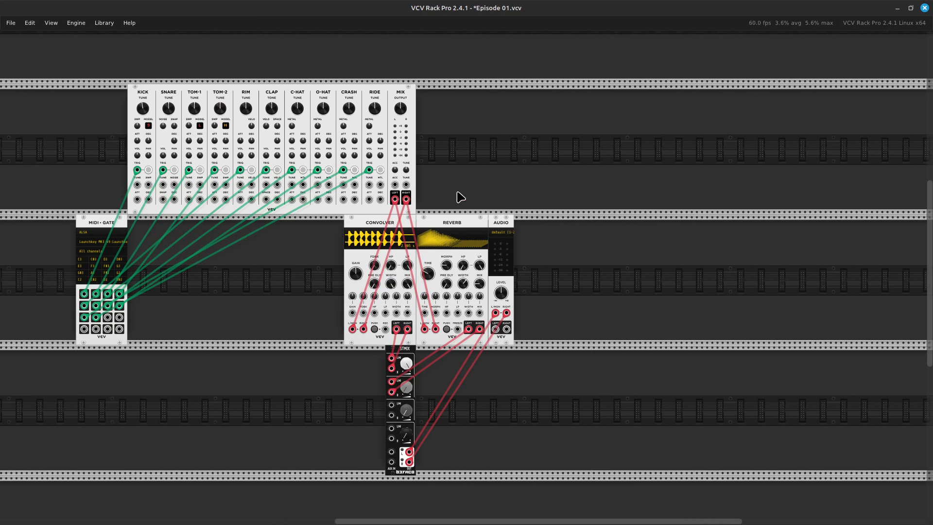
Step: Add the VCV Phaser, Flanger and Chorus modules side by side in the empty rack space between MIDI-Gate and Convolver
{"action": "scroll", "coordinate": [460, 197], "scroll_direction": "up", "scroll_amount": 6}
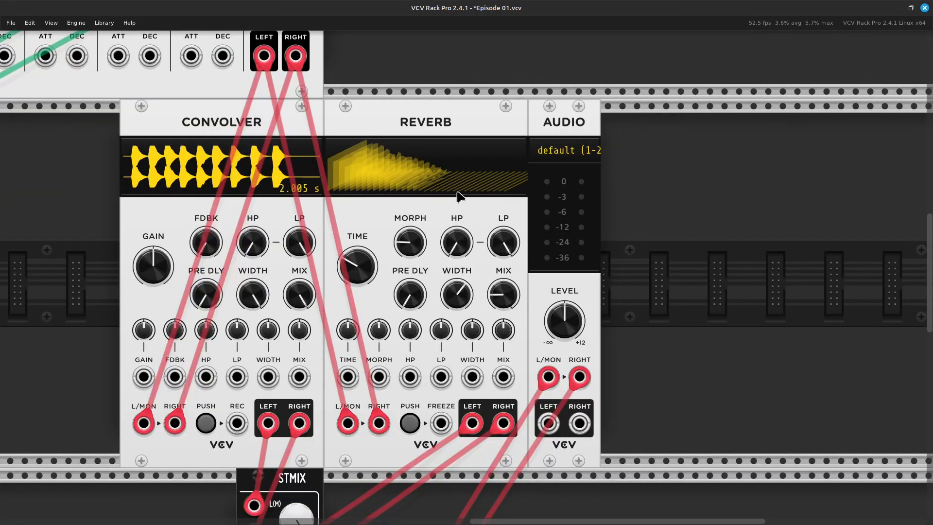
{"action": "scroll", "coordinate": [460, 197], "scroll_direction": "left", "scroll_amount": 20}
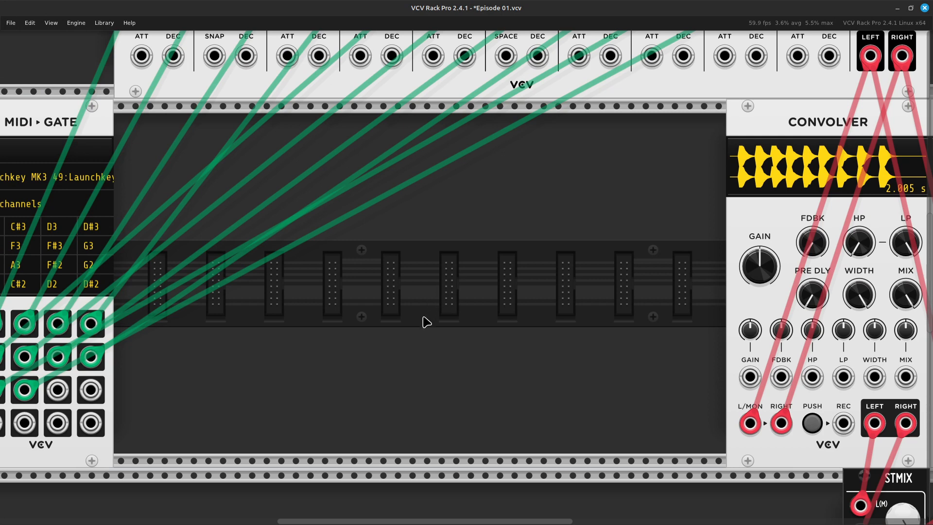
{"action": "scroll", "coordinate": [426, 320], "scroll_direction": "down", "scroll_amount": 5}
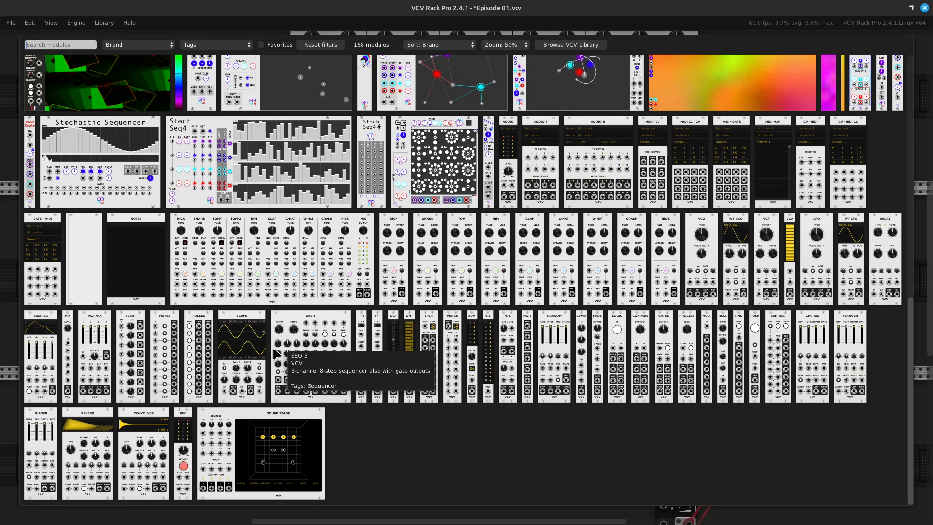
{"action": "left_click", "coordinate": [46, 447]}
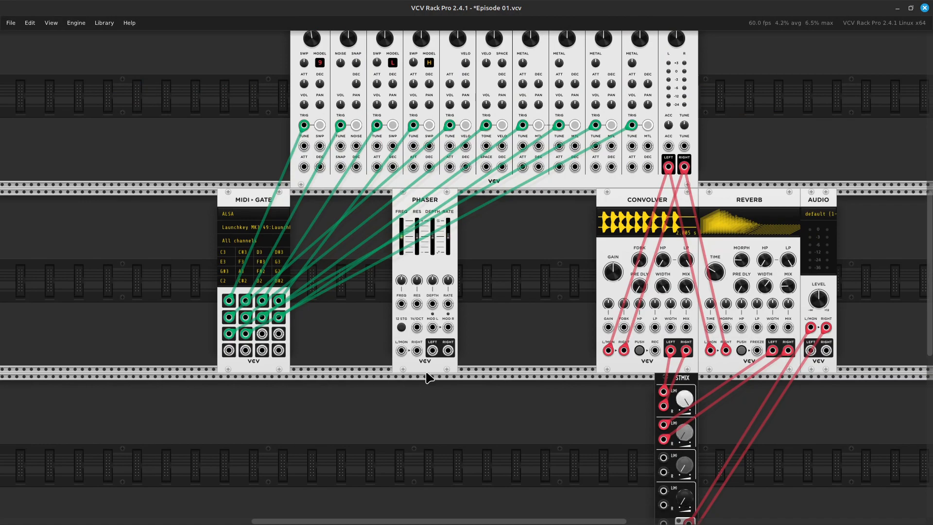
{"action": "right_click", "coordinate": [506, 322]}
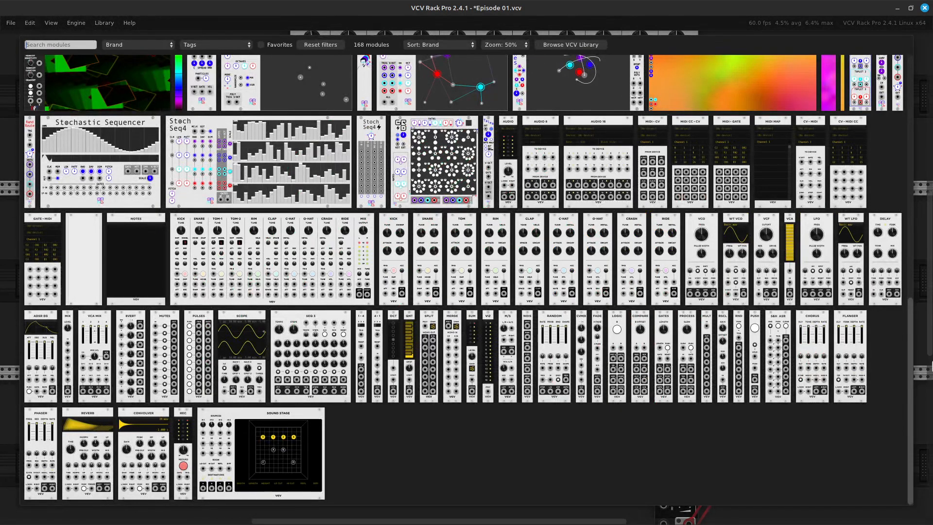
{"action": "left_click", "coordinate": [846, 380]}
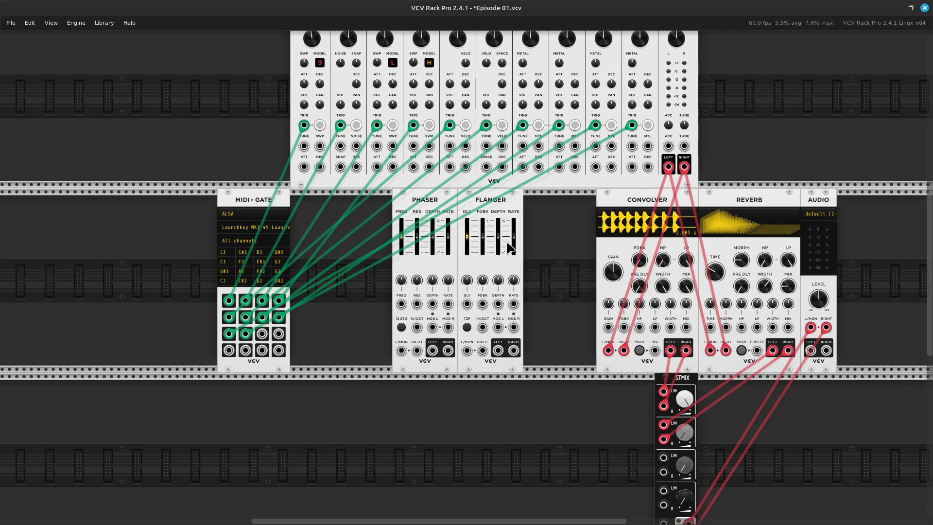
{"action": "right_click", "coordinate": [549, 308]}
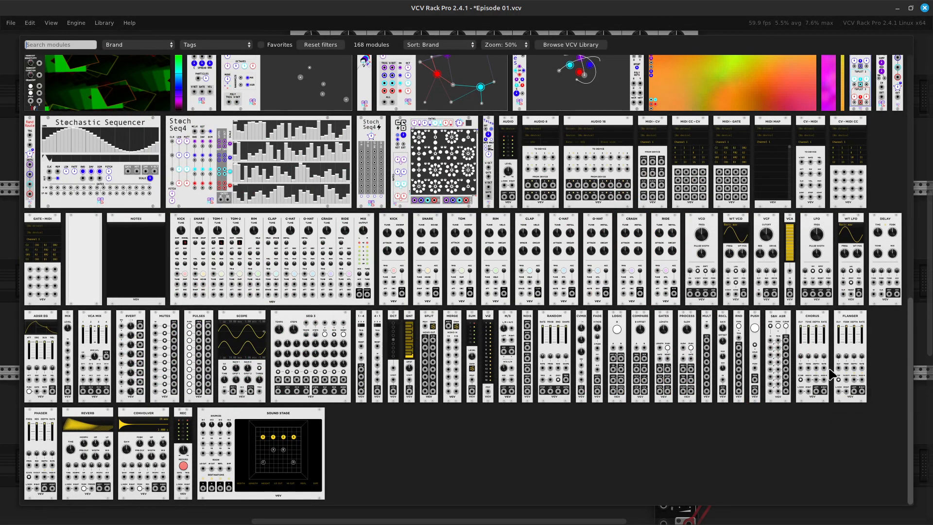
{"action": "left_click", "coordinate": [821, 383]}
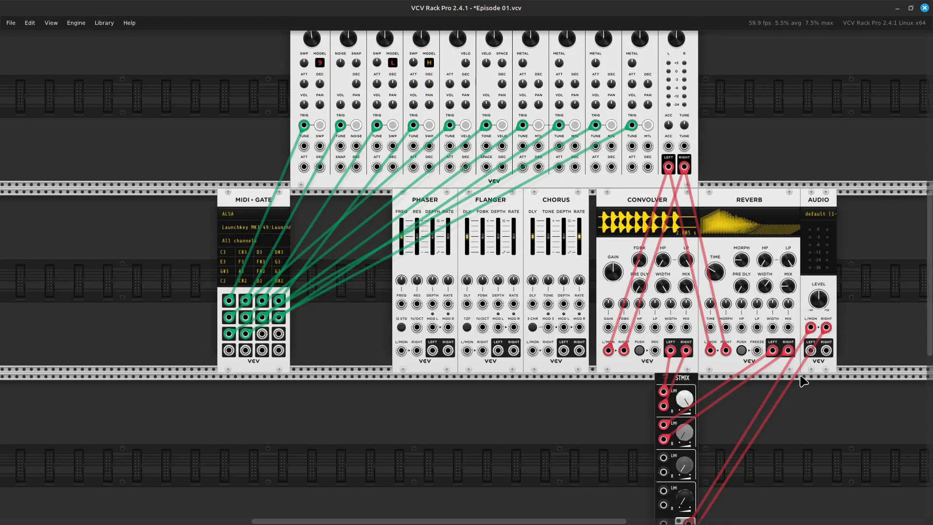
Step: Add the VCV Sound Stage module in the empty rack space directly beside the drum machine's MIX section
{"action": "scroll", "coordinate": [590, 258], "scroll_direction": "up", "scroll_amount": 4}
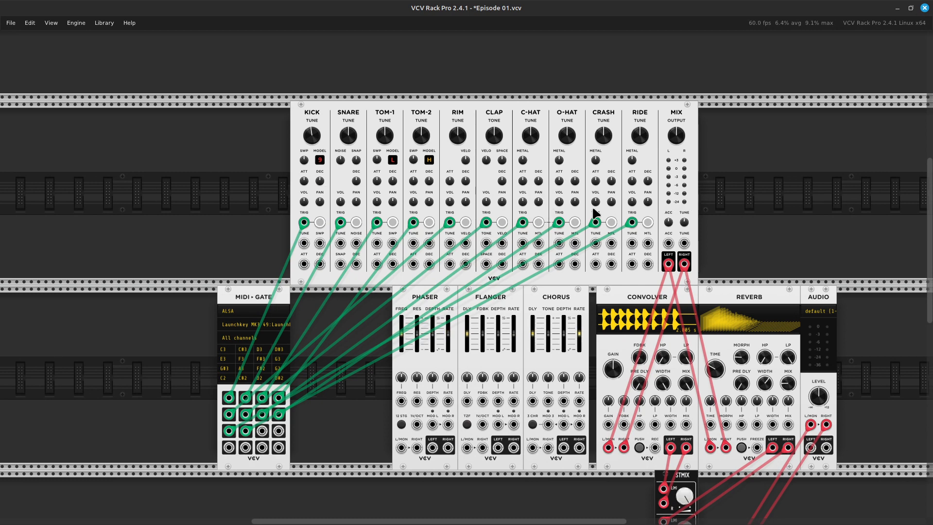
{"action": "scroll", "coordinate": [593, 213], "scroll_direction": "down", "scroll_amount": 2}
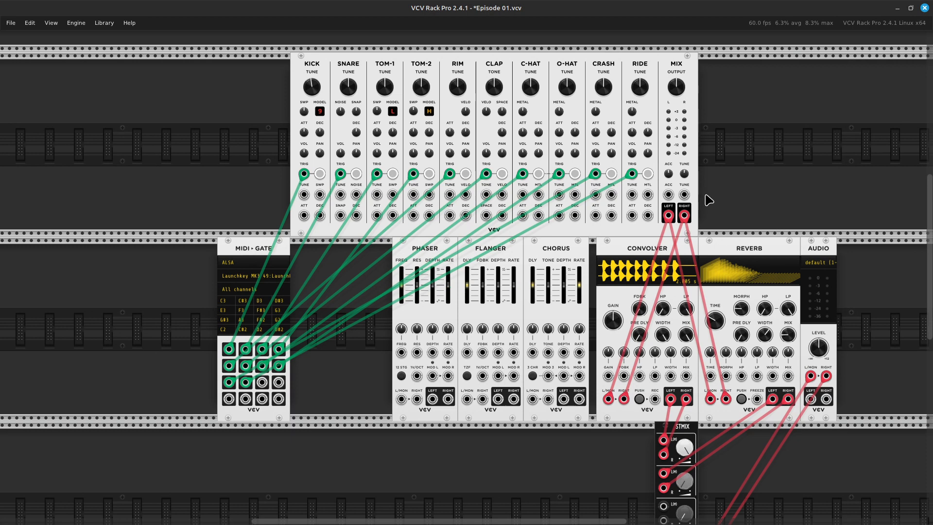
{"action": "scroll", "coordinate": [713, 189], "scroll_direction": "up", "scroll_amount": 1}
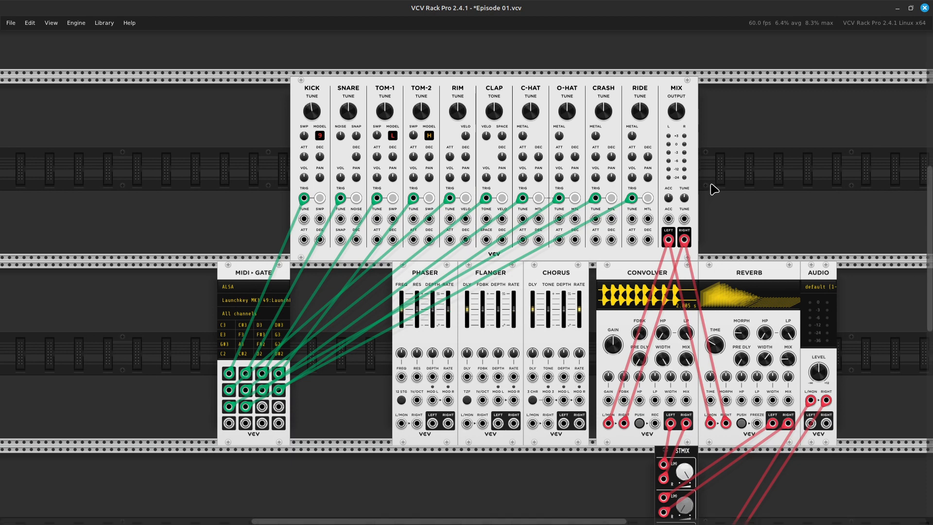
{"action": "scroll", "coordinate": [713, 189], "scroll_direction": "right", "scroll_amount": 10}
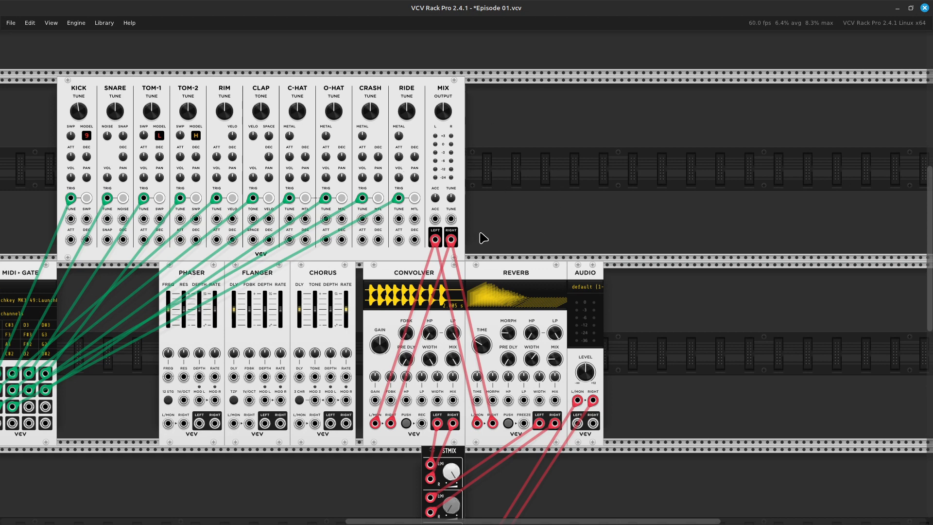
{"action": "right_click", "coordinate": [576, 215]}
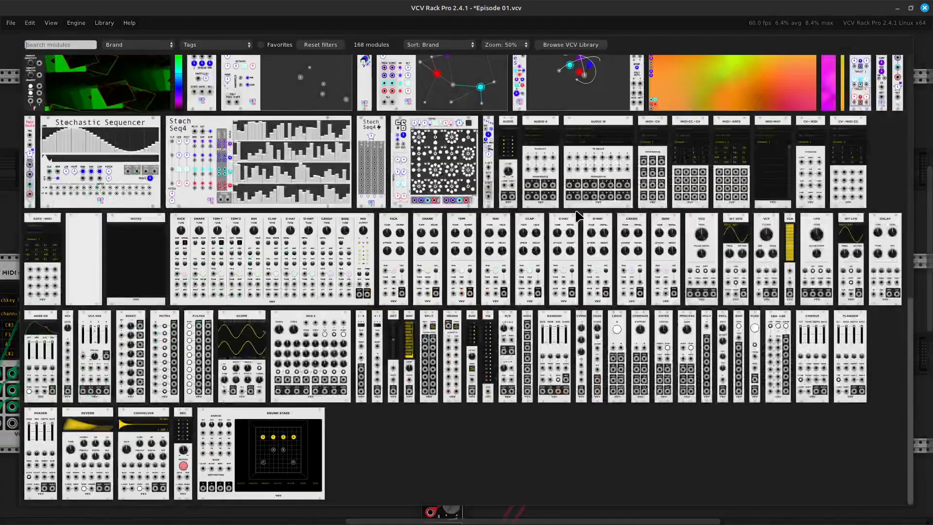
{"action": "left_click", "coordinate": [292, 436]}
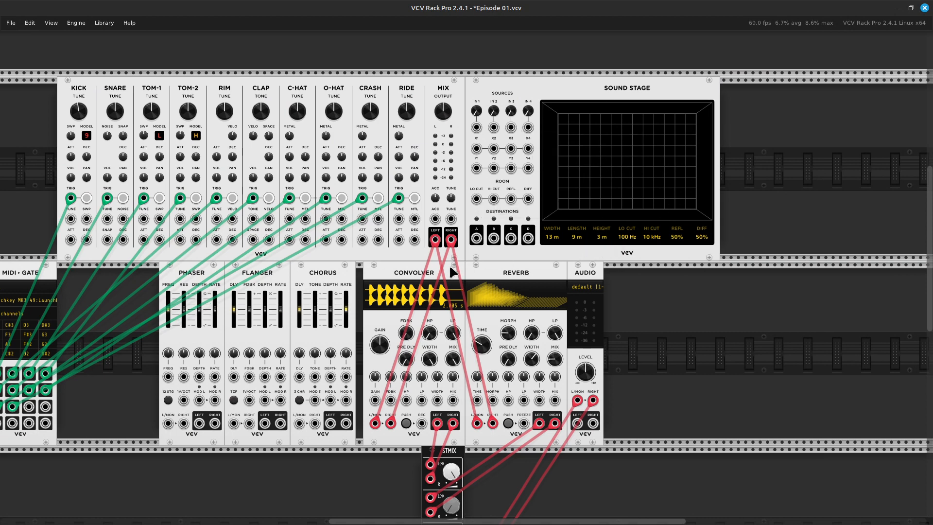
Step: Examine the Flanger and Chorus controls, their stereo inputs and outputs, and the drum machine outputs feeding the Convolver and Reverb
{"action": "scroll", "coordinate": [7, 442], "scroll_direction": "left", "scroll_amount": 5}
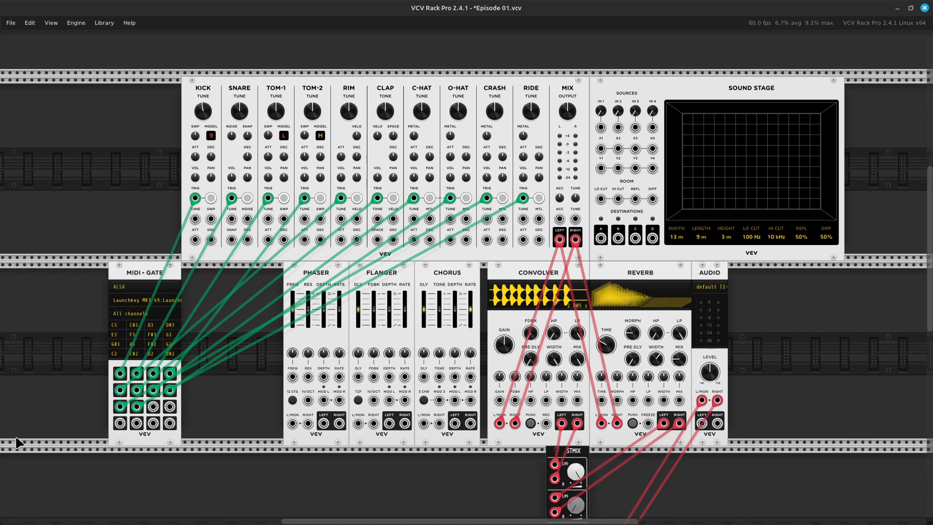
{"action": "scroll", "coordinate": [104, 440], "scroll_direction": "up", "scroll_amount": 3}
{"action": "scroll", "coordinate": [105, 440], "scroll_direction": "down", "scroll_amount": 3}
{"action": "scroll", "coordinate": [105, 437], "scroll_direction": "up", "scroll_amount": 5}
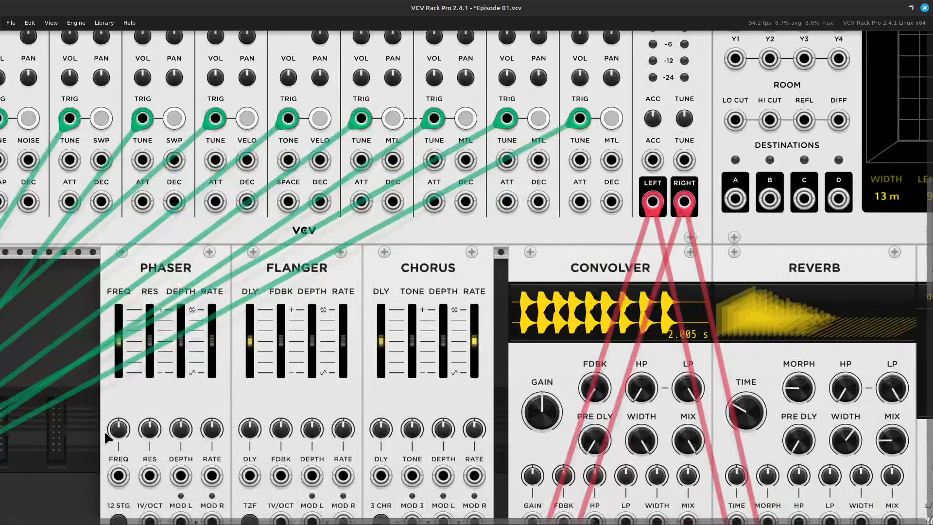
{"action": "key", "text": "ctrl+equal"}
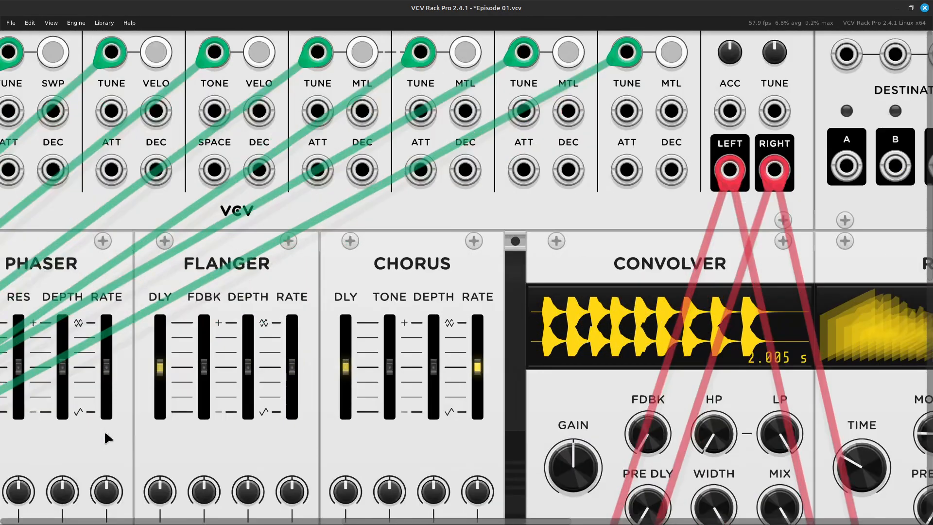
{"action": "scroll", "coordinate": [105, 437], "scroll_direction": "down", "scroll_amount": 6}
{"action": "scroll", "coordinate": [121, 434], "scroll_direction": "right", "scroll_amount": 8}
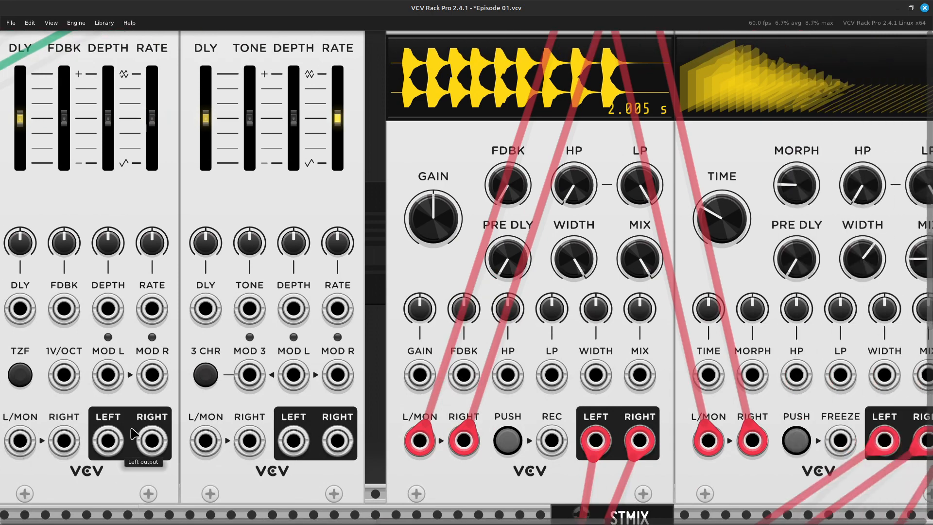
{"action": "scroll", "coordinate": [131, 428], "scroll_direction": "up", "scroll_amount": 7}
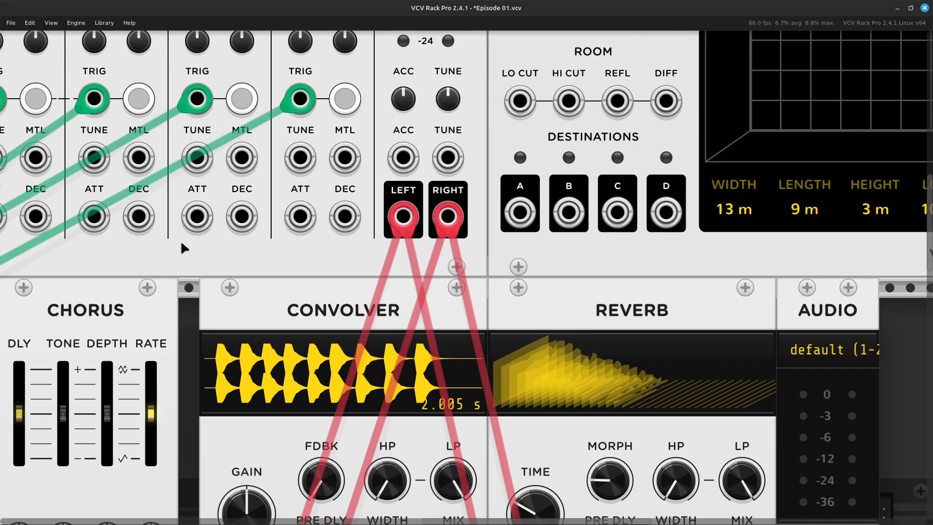
{"action": "scroll", "coordinate": [510, 191], "scroll_direction": "up", "scroll_amount": 2}
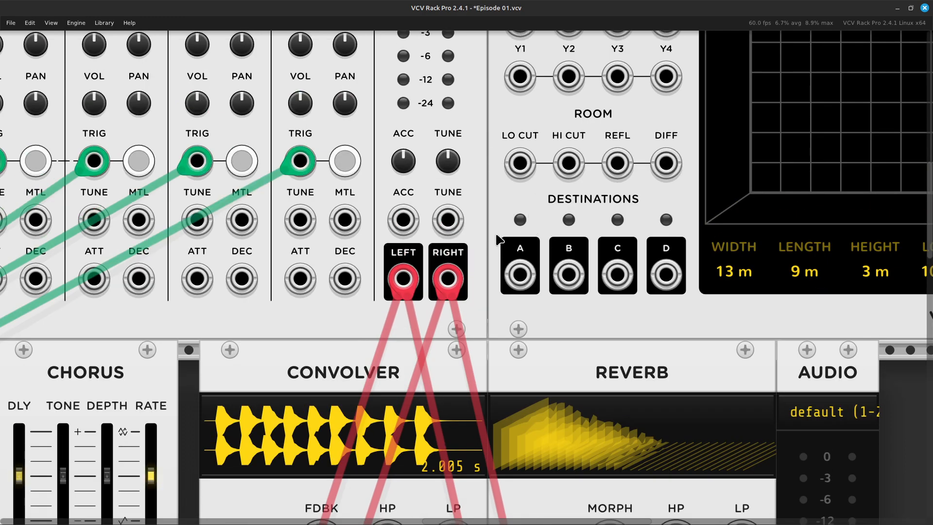
Step: Disconnect the drum machine's two cables from the Reverb's L/MON and RIGHT inputs
{"action": "scroll", "coordinate": [401, 282], "scroll_direction": "down", "scroll_amount": 10}
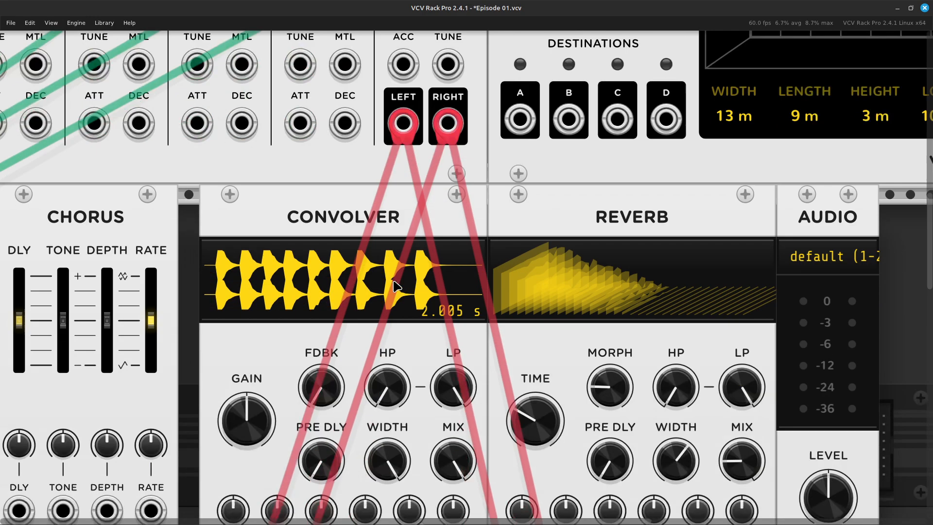
{"action": "scroll", "coordinate": [400, 287], "scroll_direction": "down", "scroll_amount": 4}
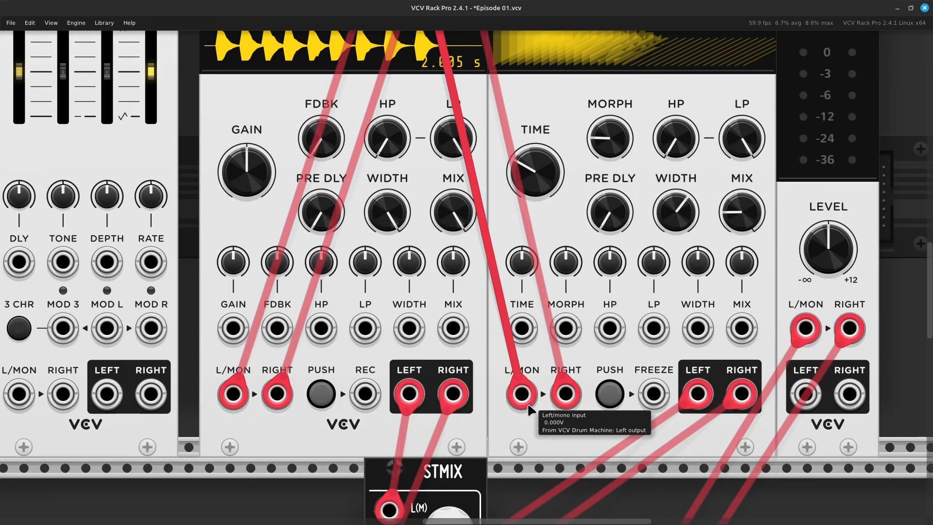
{"action": "left_click_drag", "start_coordinate": [519, 407], "coordinate": [502, 389]}
{"action": "left_click_drag", "start_coordinate": [562, 400], "coordinate": [522, 394]}
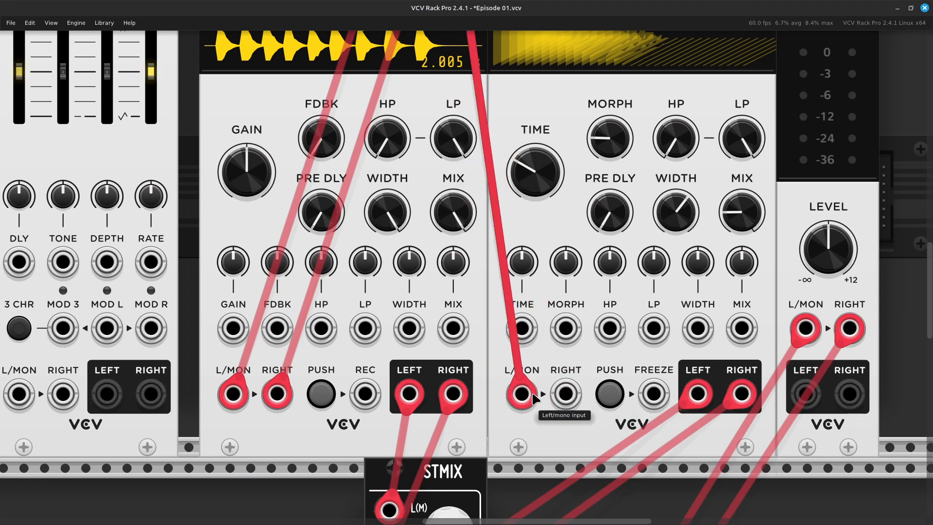
{"action": "scroll", "coordinate": [542, 370], "scroll_direction": "down", "scroll_amount": 5}
{"action": "scroll", "coordinate": [543, 369], "scroll_direction": "down", "scroll_amount": 2}
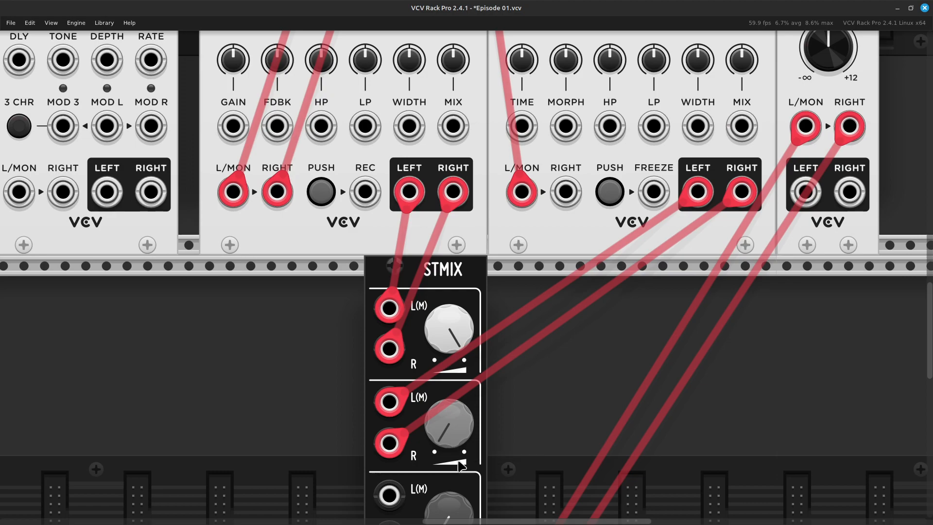
{"action": "scroll", "coordinate": [461, 437], "scroll_direction": "up", "scroll_amount": 7}
{"action": "scroll", "coordinate": [500, 377], "scroll_direction": "down", "scroll_amount": 4}
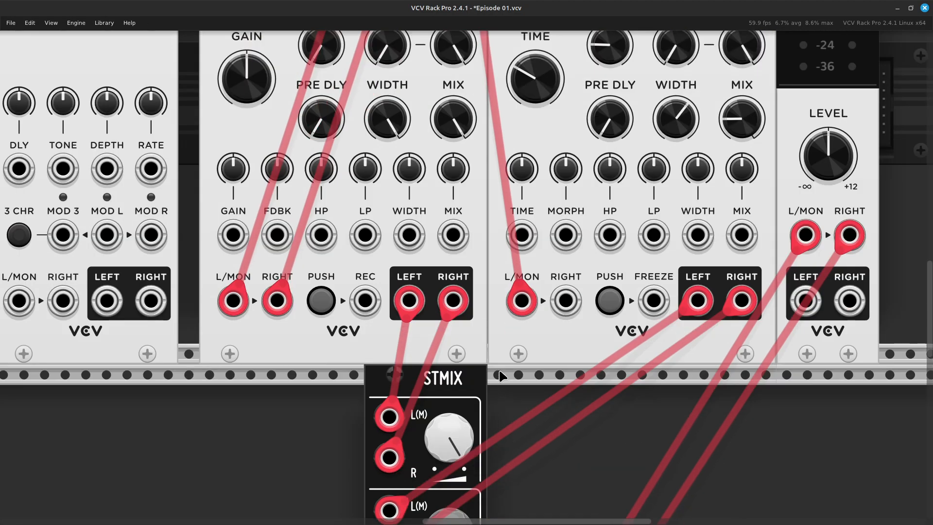
{"action": "scroll", "coordinate": [500, 378], "scroll_direction": "down", "scroll_amount": 3}
{"action": "scroll", "coordinate": [520, 329], "scroll_direction": "up", "scroll_amount": 7}
{"action": "left_click_drag", "start_coordinate": [517, 436], "coordinate": [383, 433]}
Step: Move the drum machine's left and right cables from the Convolver inputs to the Chorus's L/MON and RIGHT inputs
{"action": "scroll", "coordinate": [384, 434], "scroll_direction": "left", "scroll_amount": 5}
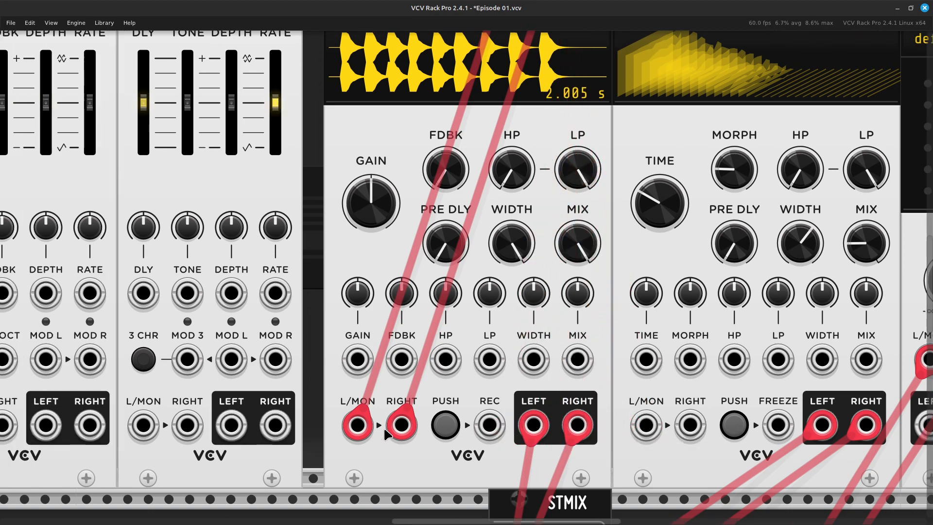
{"action": "scroll", "coordinate": [383, 427], "scroll_direction": "left", "scroll_amount": 6}
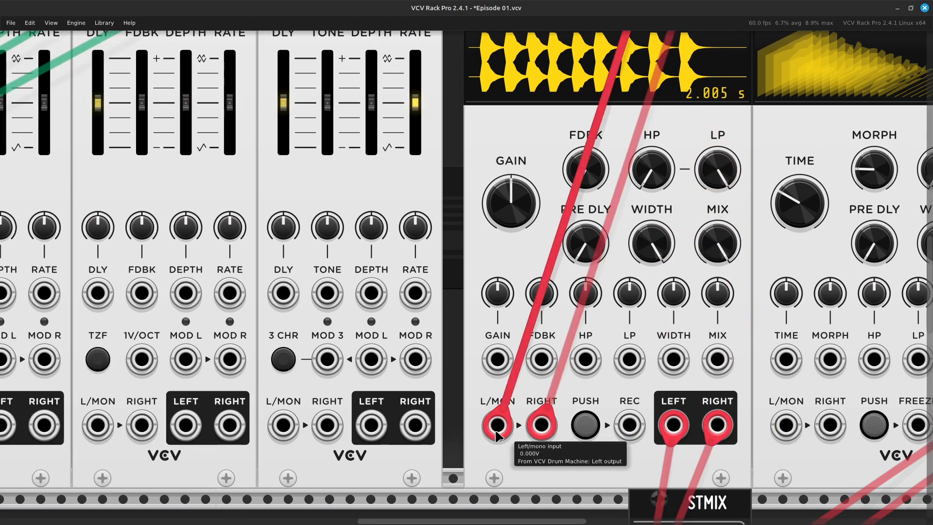
{"action": "left_click_drag", "start_coordinate": [371, 426], "coordinate": [458, 431]}
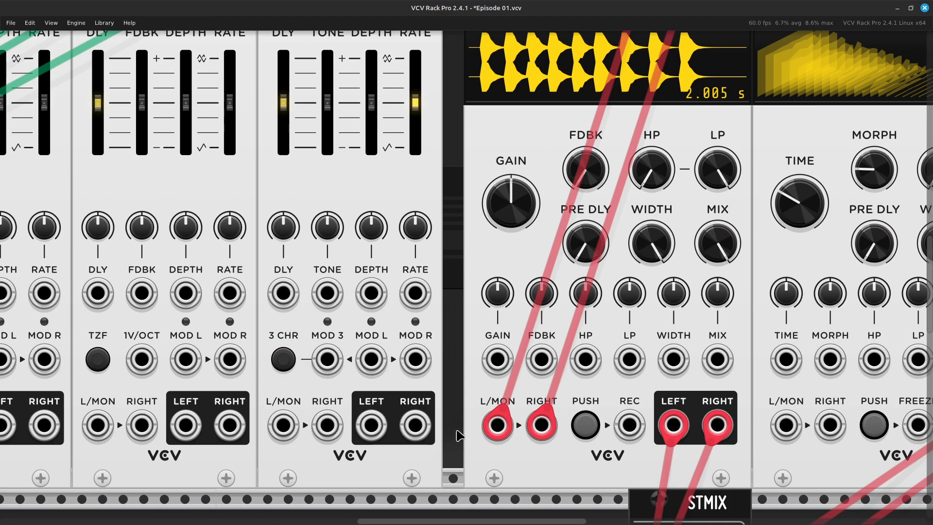
{"action": "scroll", "coordinate": [458, 427], "scroll_direction": "down", "scroll_amount": 5}
{"action": "scroll", "coordinate": [458, 427], "scroll_direction": "up", "scroll_amount": 11}
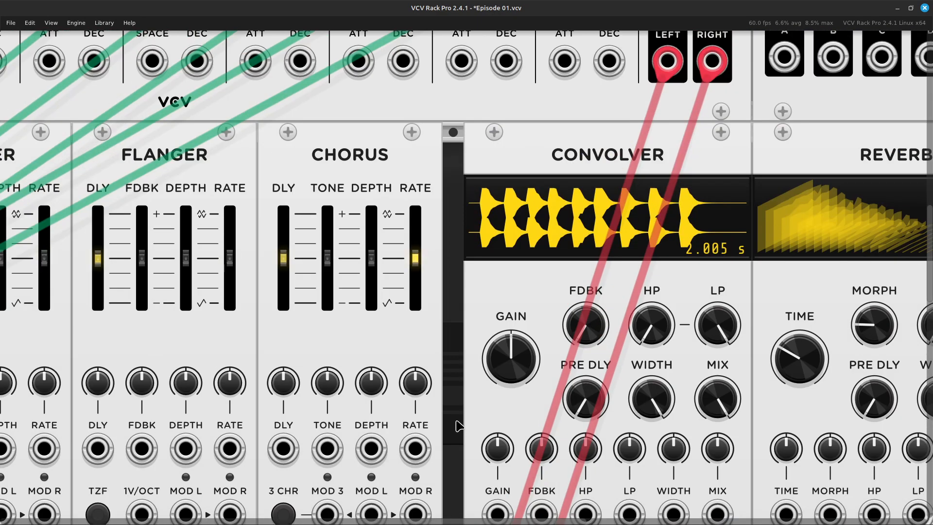
{"action": "scroll", "coordinate": [458, 427], "scroll_direction": "down", "scroll_amount": 5}
{"action": "left_click_drag", "start_coordinate": [494, 388], "coordinate": [284, 381]}
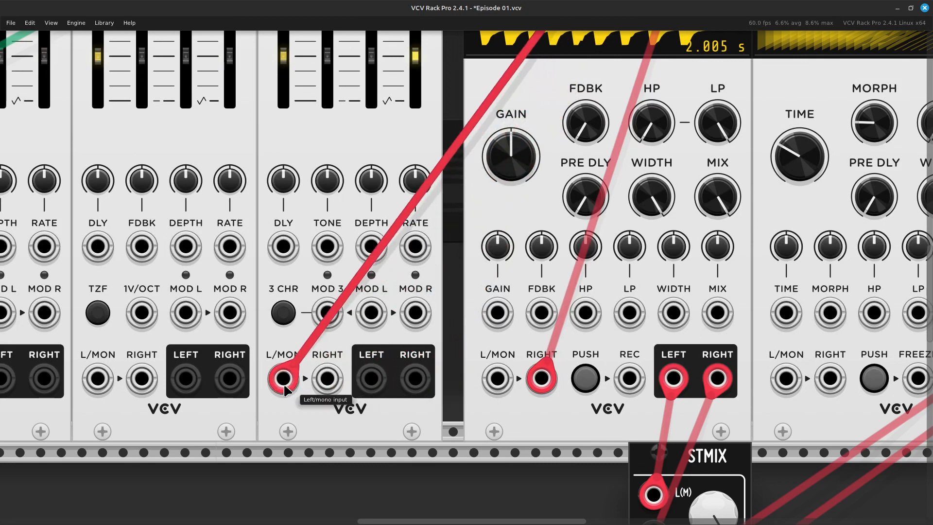
{"action": "left_click_drag", "start_coordinate": [541, 378], "coordinate": [327, 377]}
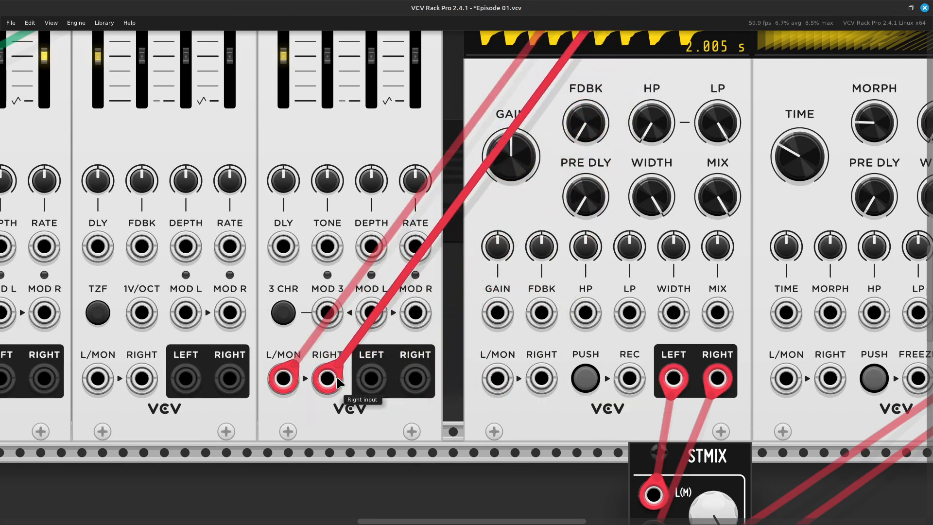
Step: Shift the Chorus module against the Convolver and start a new red cable from the Chorus's left output
{"action": "right_click", "coordinate": [370, 387]}
{"action": "left_click", "coordinate": [391, 418]}
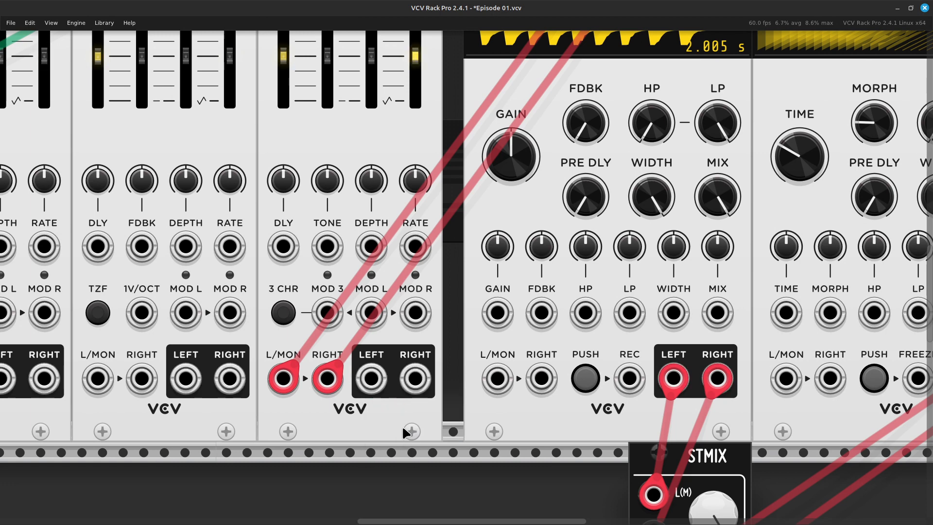
{"action": "left_click_drag", "start_coordinate": [399, 423], "coordinate": [408, 431]}
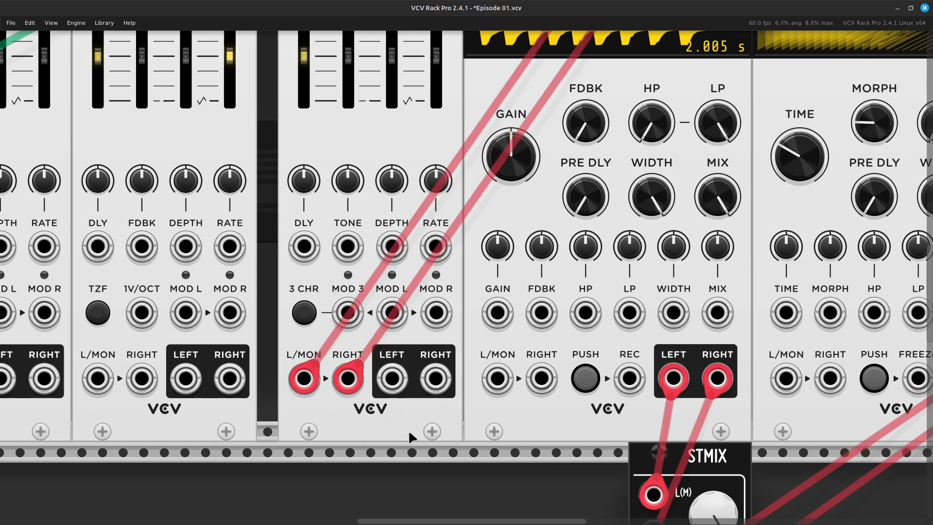
{"action": "right_click", "coordinate": [393, 378]}
{"action": "left_click", "coordinate": [428, 407]}
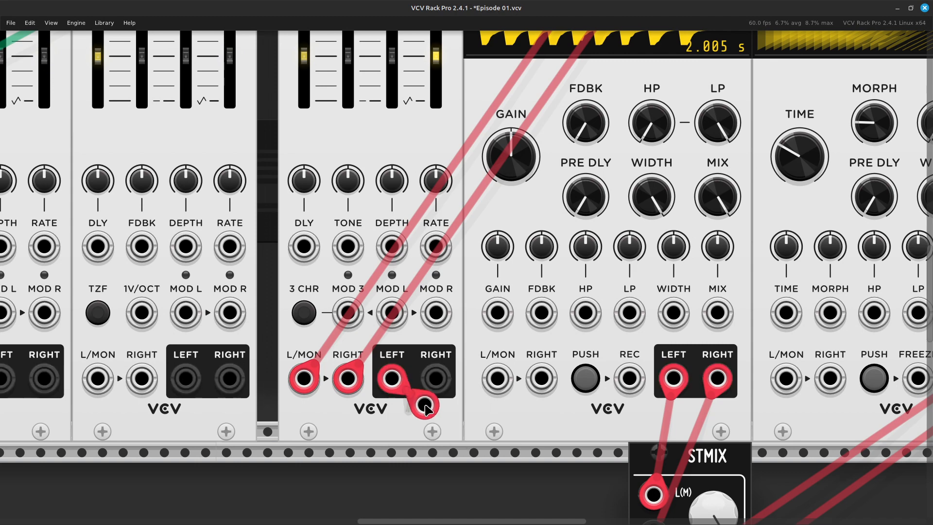
Step: Delete the STMIX mixer module together with all cables connected to it
{"action": "left_click_drag", "start_coordinate": [463, 431], "coordinate": [425, 459]}
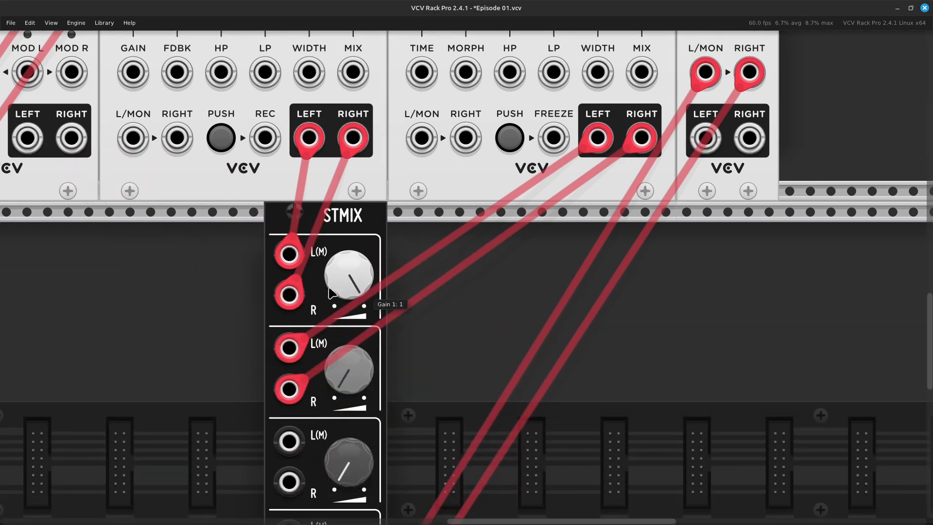
{"action": "key", "text": "Delete"}
{"action": "scroll", "coordinate": [534, 357], "scroll_direction": "up", "scroll_amount": 5}
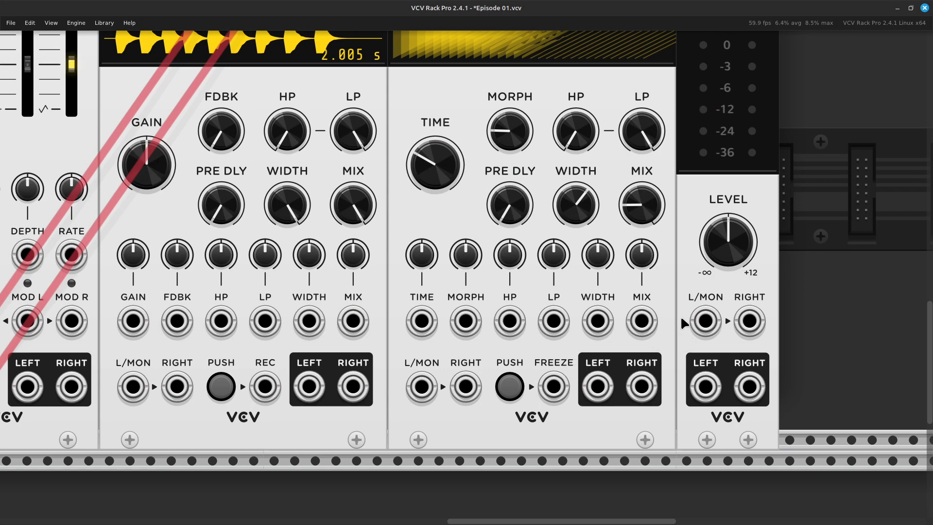
Step: Connect the Chorus's left and right outputs to the Audio module's L/MON and RIGHT inputs with red cables
{"action": "right_click", "coordinate": [707, 330]}
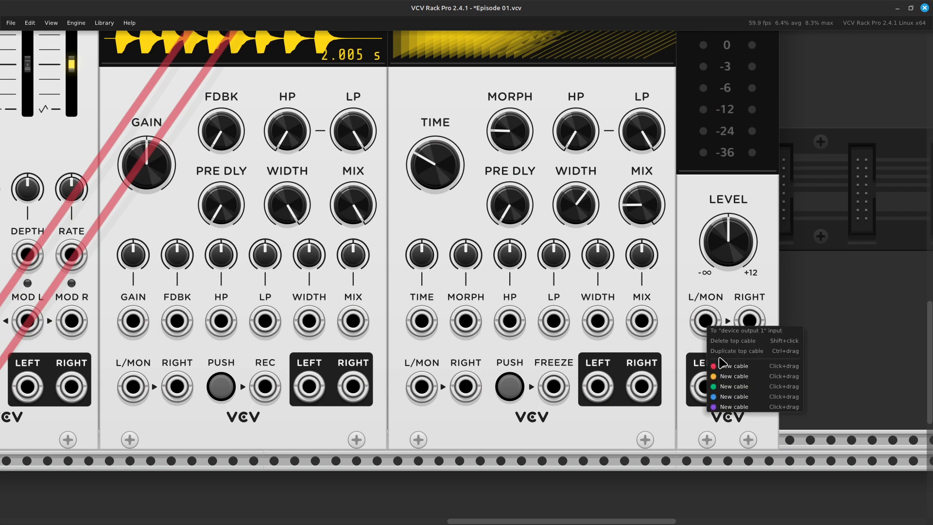
{"action": "left_click_drag", "start_coordinate": [731, 369], "coordinate": [370, 389]}
{"action": "scroll", "coordinate": [441, 433], "scroll_direction": "left", "scroll_amount": 5}
{"action": "scroll", "coordinate": [447, 437], "scroll_direction": "left", "scroll_amount": 3}
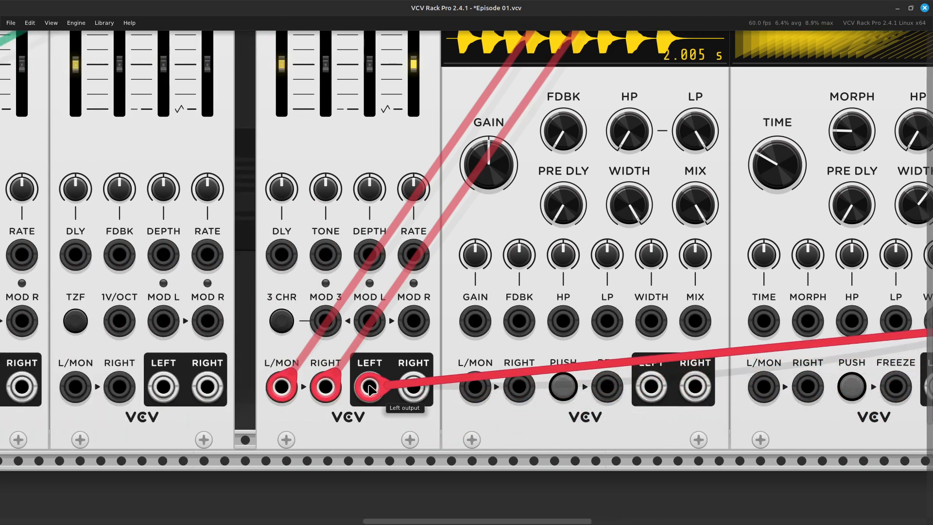
{"action": "scroll", "coordinate": [535, 365], "scroll_direction": "right", "scroll_amount": 10}
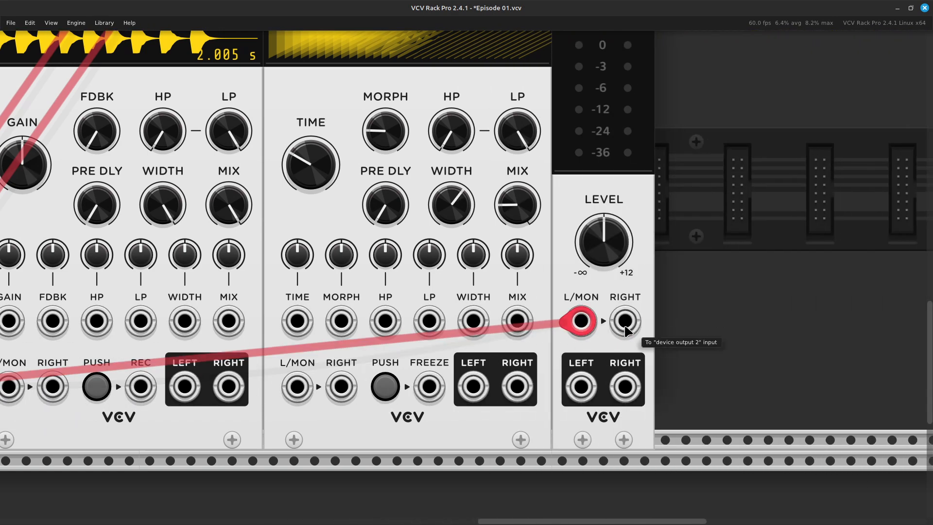
{"action": "right_click", "coordinate": [623, 324]}
{"action": "left_click", "coordinate": [650, 364]}
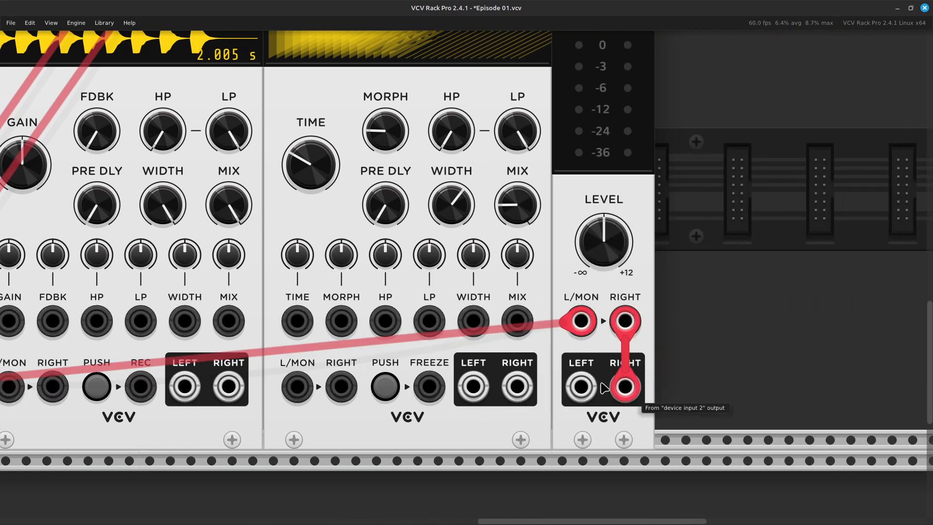
{"action": "scroll", "coordinate": [451, 443], "scroll_direction": "left", "scroll_amount": 11}
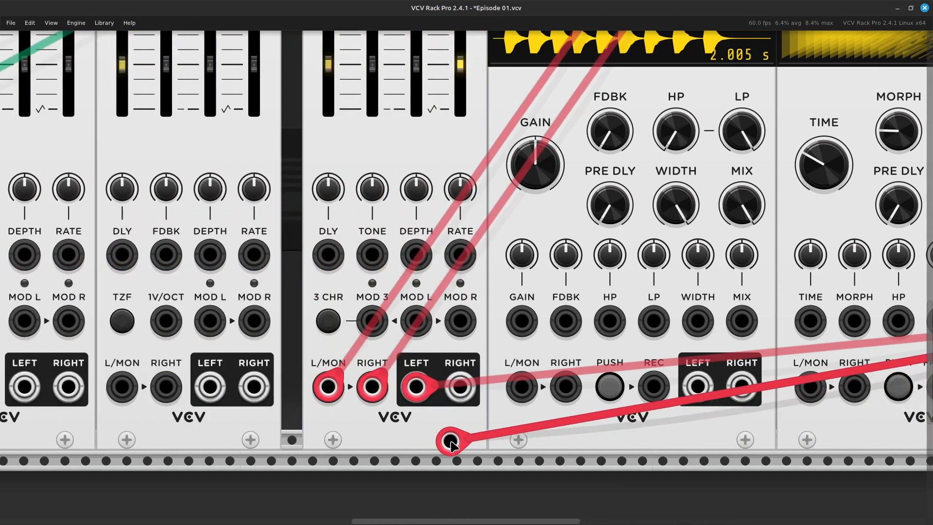
{"action": "left_click", "coordinate": [459, 386]}
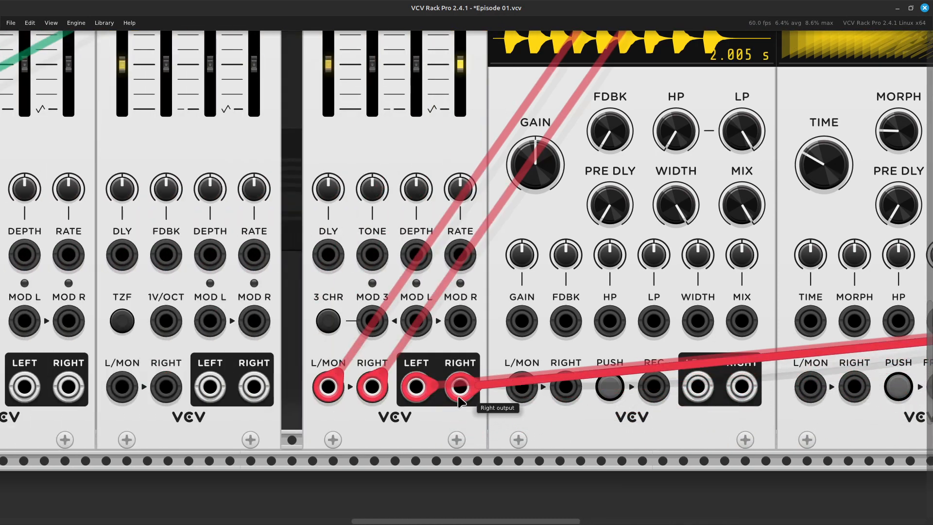
Step: Shift the Flanger module against the Chorus and the Phaser module against the Flanger to close the gap
{"action": "scroll", "coordinate": [452, 410], "scroll_direction": "up", "scroll_amount": 3}
{"action": "scroll", "coordinate": [459, 398], "scroll_direction": "left", "scroll_amount": 4}
{"action": "scroll", "coordinate": [461, 406], "scroll_direction": "left", "scroll_amount": 3}
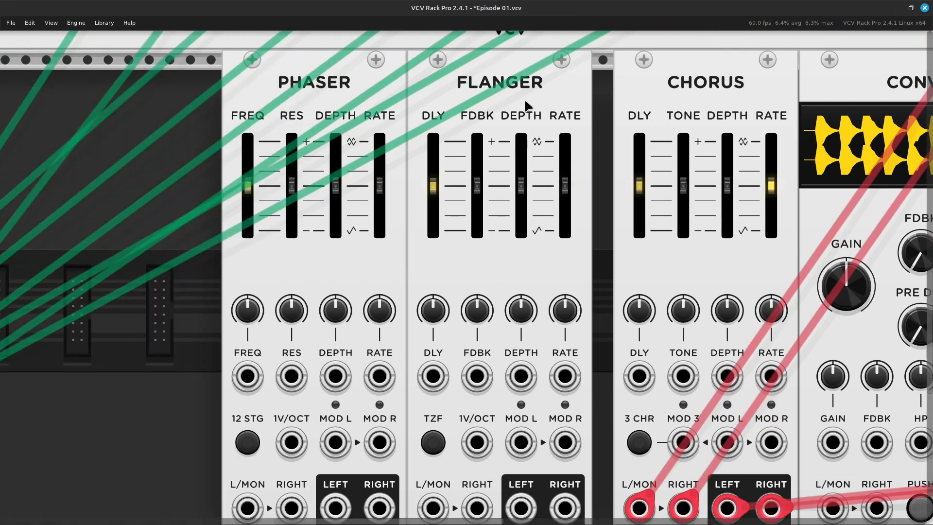
{"action": "left_click_drag", "start_coordinate": [525, 102], "coordinate": [557, 97]}
{"action": "left_click_drag", "start_coordinate": [350, 86], "coordinate": [388, 88]}
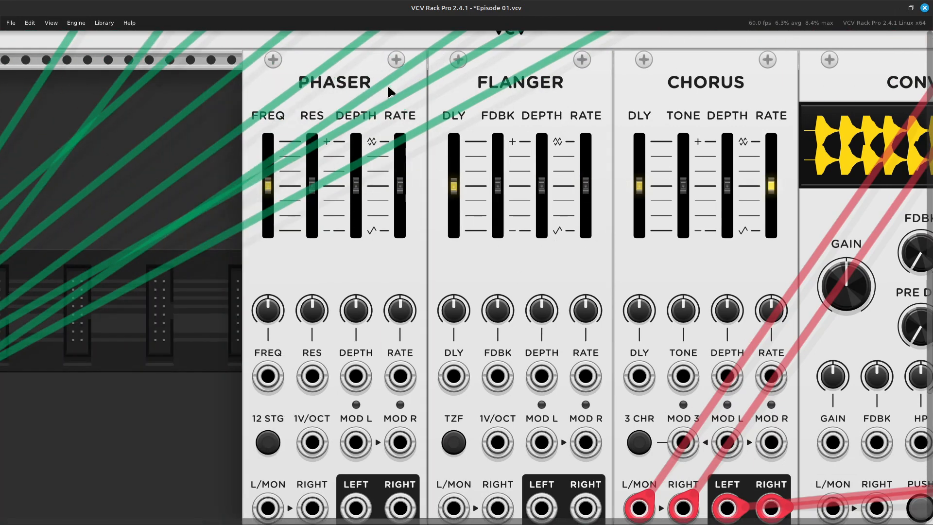
Step: Turn the Chorus's delay CV knob slightly
{"action": "scroll", "coordinate": [427, 133], "scroll_direction": "down", "scroll_amount": 3}
{"action": "scroll", "coordinate": [427, 135], "scroll_direction": "right", "scroll_amount": 5}
{"action": "scroll", "coordinate": [482, 153], "scroll_direction": "up", "scroll_amount": 3}
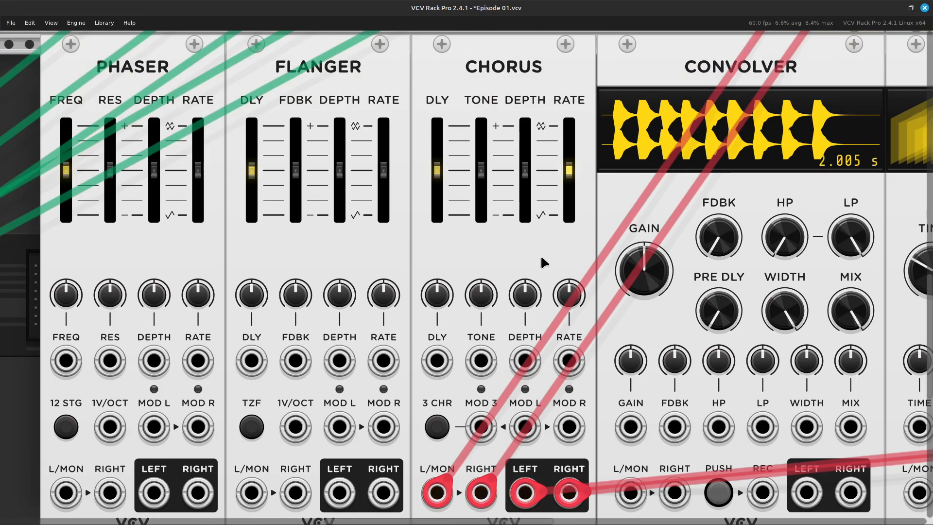
{"action": "scroll", "coordinate": [535, 324], "scroll_direction": "down", "scroll_amount": 2}
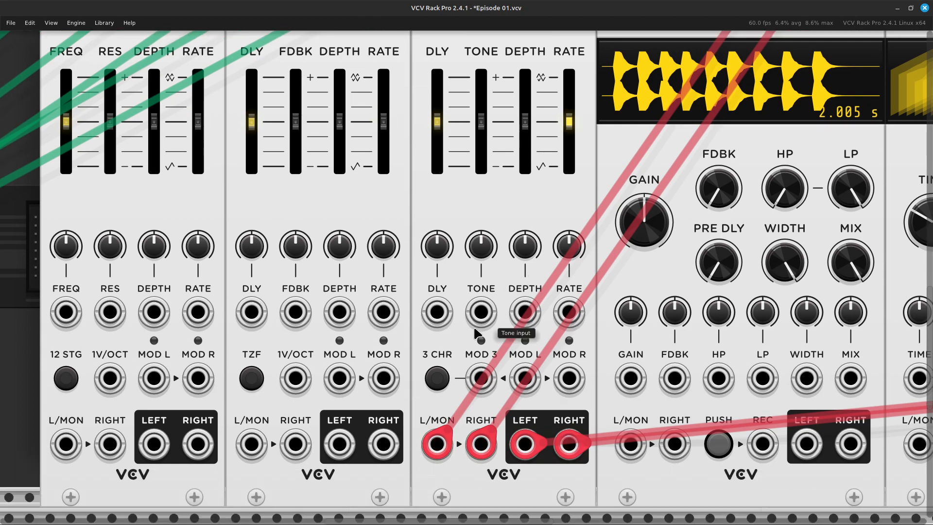
{"action": "scroll", "coordinate": [481, 327], "scroll_direction": "up", "scroll_amount": 1}
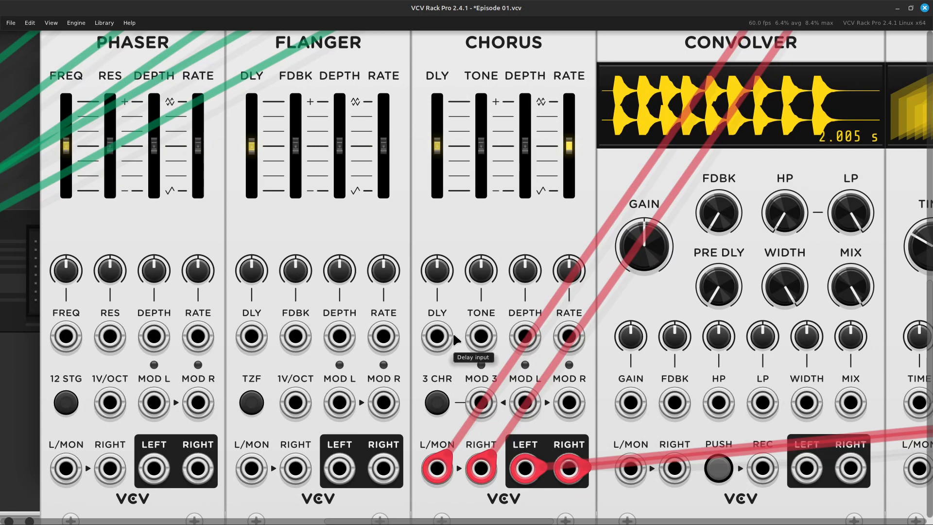
{"action": "mouse_move", "coordinate": [444, 275]}
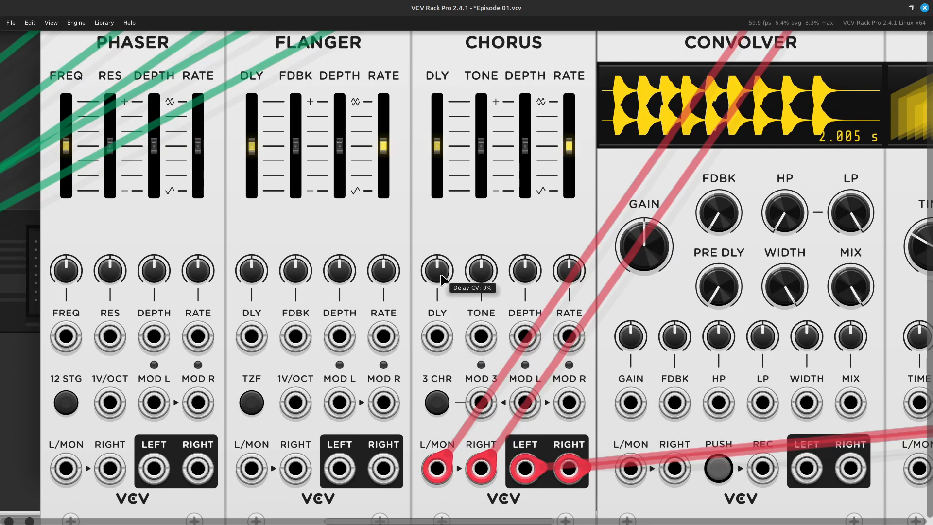
{"action": "mouse_move", "coordinate": [440, 277]}
{"action": "left_mouse_down"}
{"action": "mouse_move", "coordinate": [440, 248]}
{"action": "mouse_move", "coordinate": [440, 273]}
{"action": "left_mouse_up"}
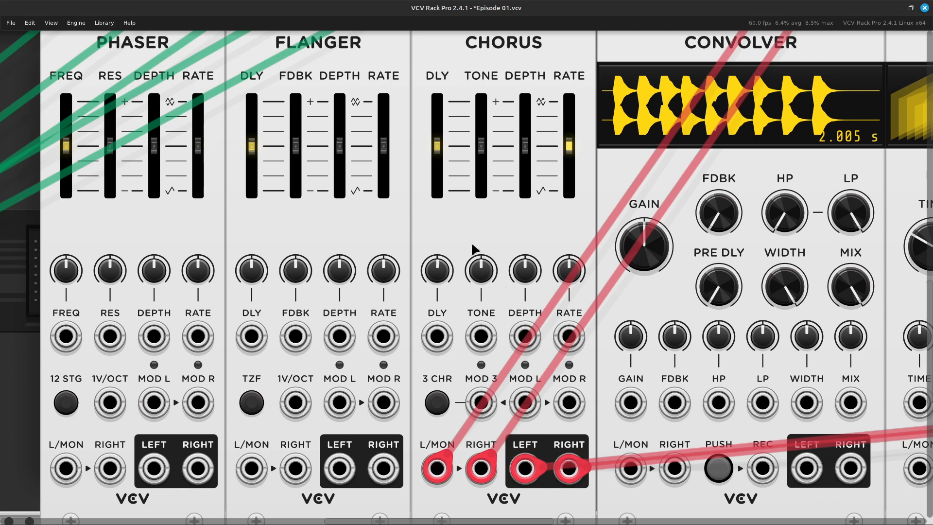
Step: Raise the Chorus's delay to about one mark above the middle and its tone nearly to the maximum
{"action": "scroll", "coordinate": [474, 245], "scroll_direction": "up", "scroll_amount": 5}
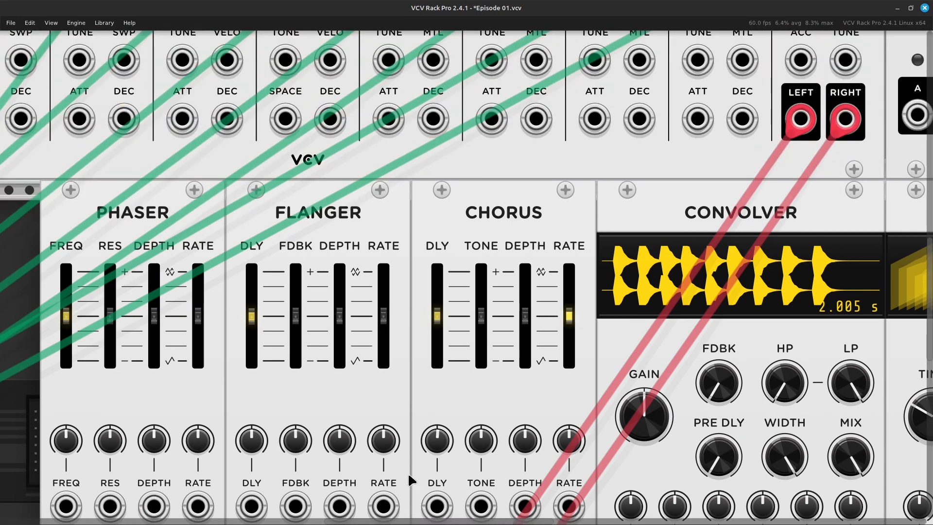
{"action": "mouse_move", "coordinate": [434, 297]}
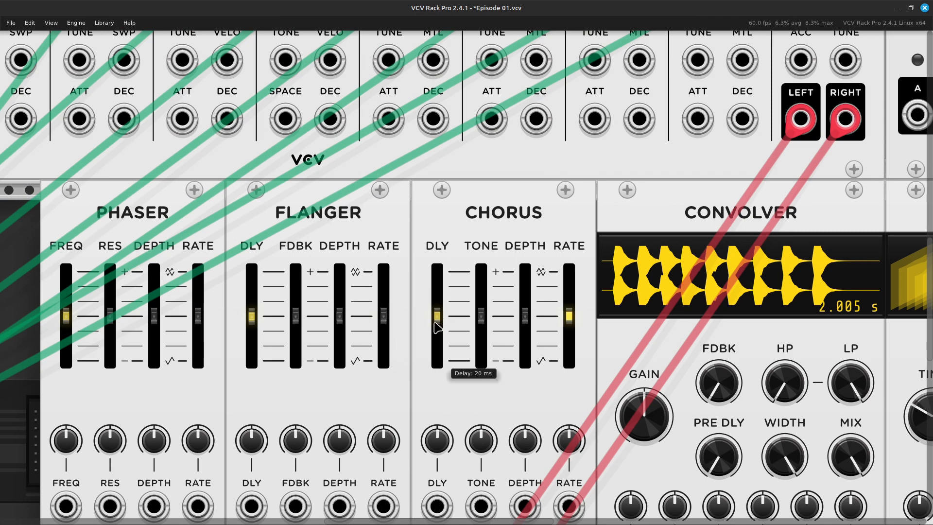
{"action": "left_click_drag", "start_coordinate": [438, 324], "coordinate": [439, 301]}
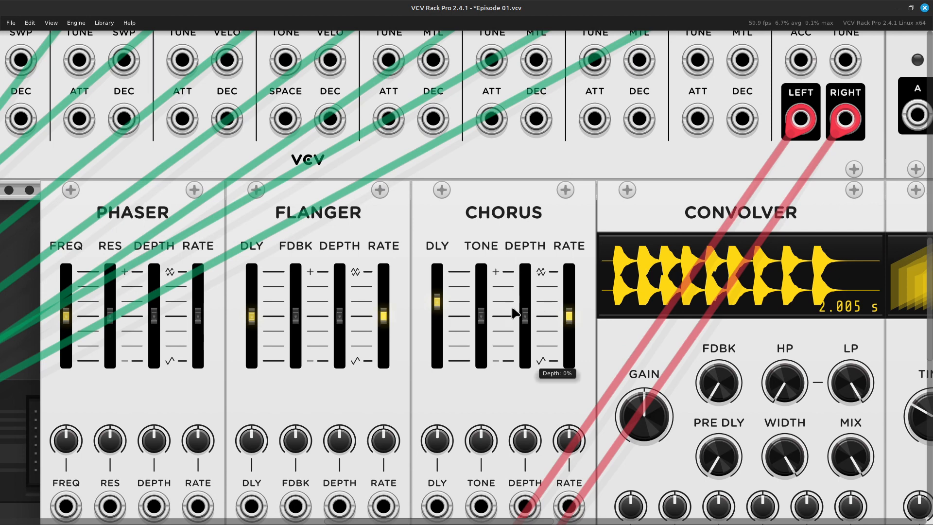
{"action": "left_click_drag", "start_coordinate": [484, 332], "coordinate": [480, 274]}
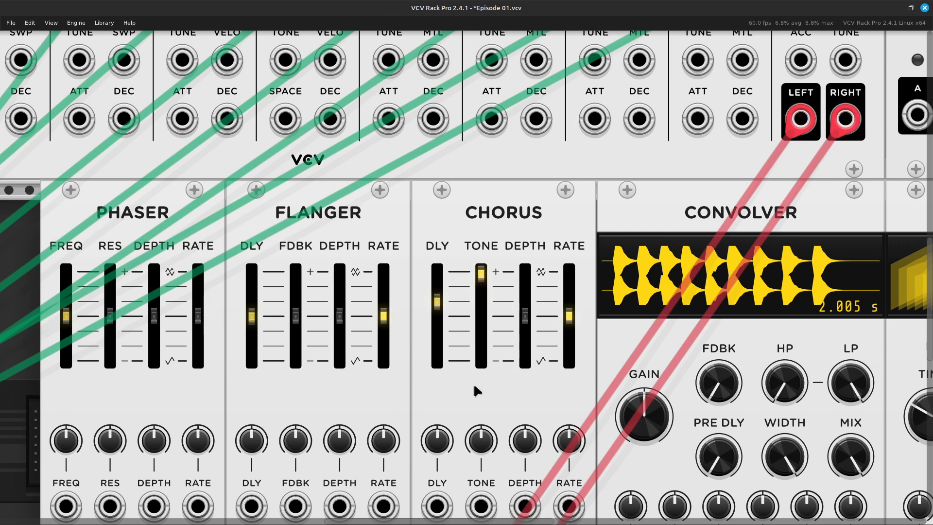
Step: Raise the Chorus's depth nearly to the maximum and set its rate to 4.4358 Hz
{"action": "left_click_drag", "start_coordinate": [524, 315], "coordinate": [524, 279]}
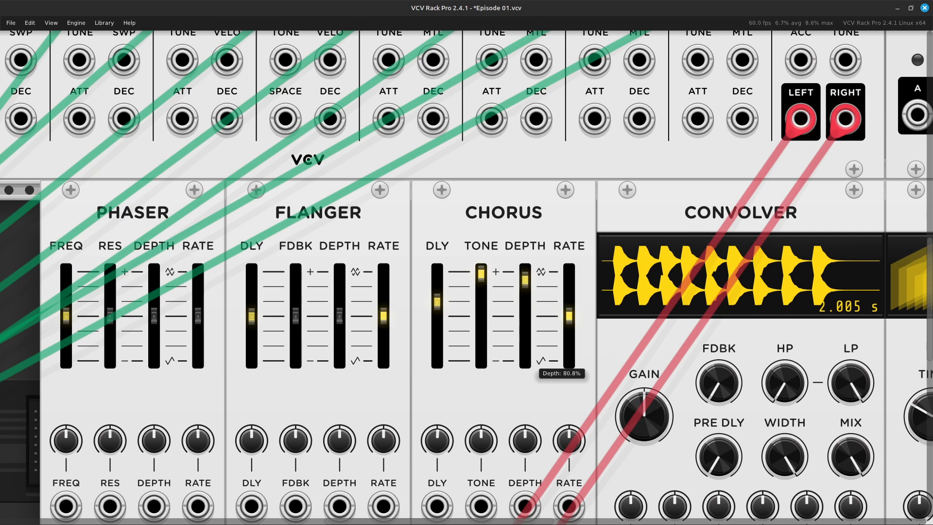
{"action": "mouse_move", "coordinate": [525, 279]}
{"action": "left_mouse_down"}
{"action": "mouse_move", "coordinate": [525, 355]}
{"action": "mouse_move", "coordinate": [524, 272]}
{"action": "left_mouse_up"}
{"action": "mouse_move", "coordinate": [525, 284]}
{"action": "left_mouse_down"}
{"action": "mouse_move", "coordinate": [525, 342]}
{"action": "mouse_move", "coordinate": [524, 272]}
{"action": "left_mouse_up"}
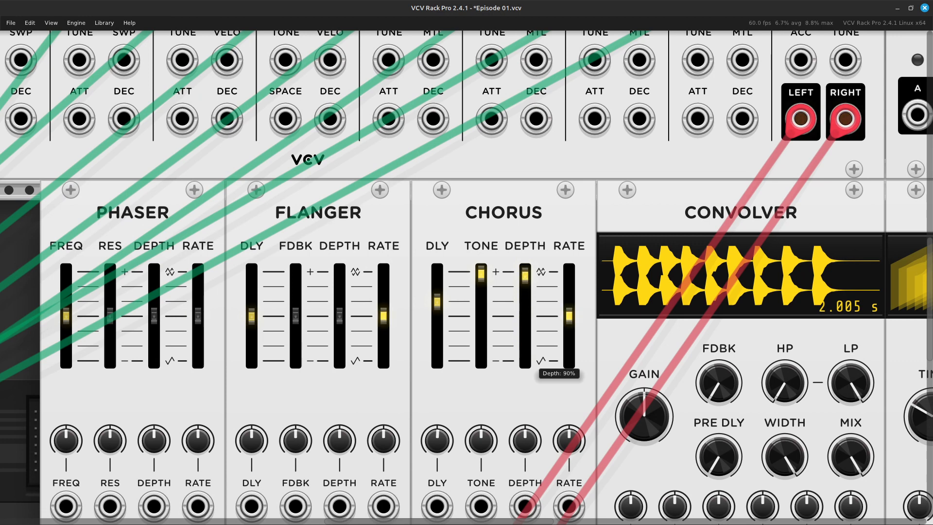
{"action": "left_click_drag", "start_coordinate": [570, 347], "coordinate": [571, 305]}
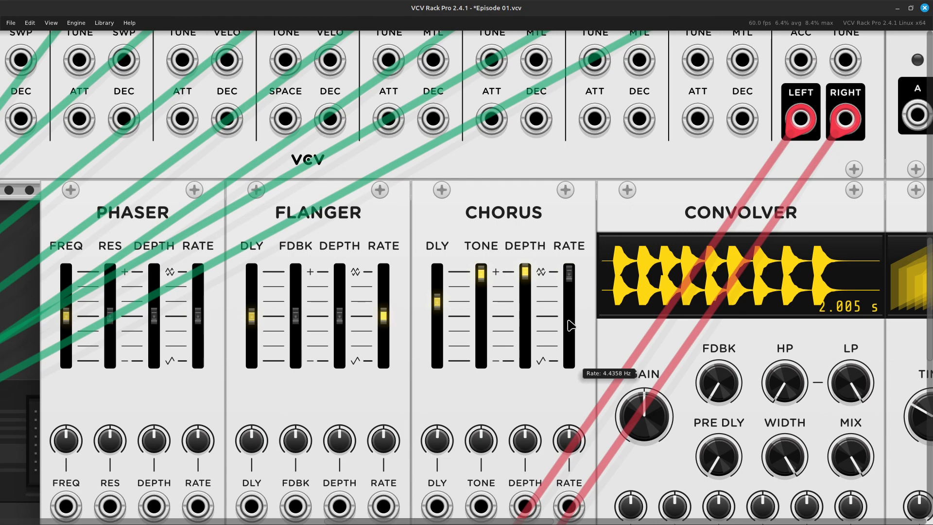
Step: Move the drum machine's left and right cables from the Chorus inputs to the Flanger's L/MON and RIGHT inputs
{"action": "scroll", "coordinate": [494, 429], "scroll_direction": "down", "scroll_amount": 3}
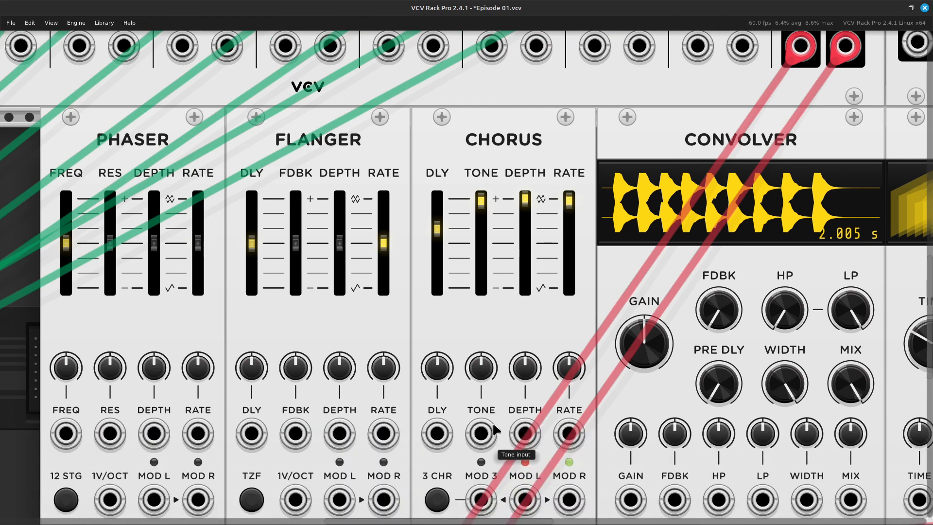
{"action": "key", "text": "Left"}
{"action": "key", "text": "Right"}
{"action": "key", "text": "Down"}
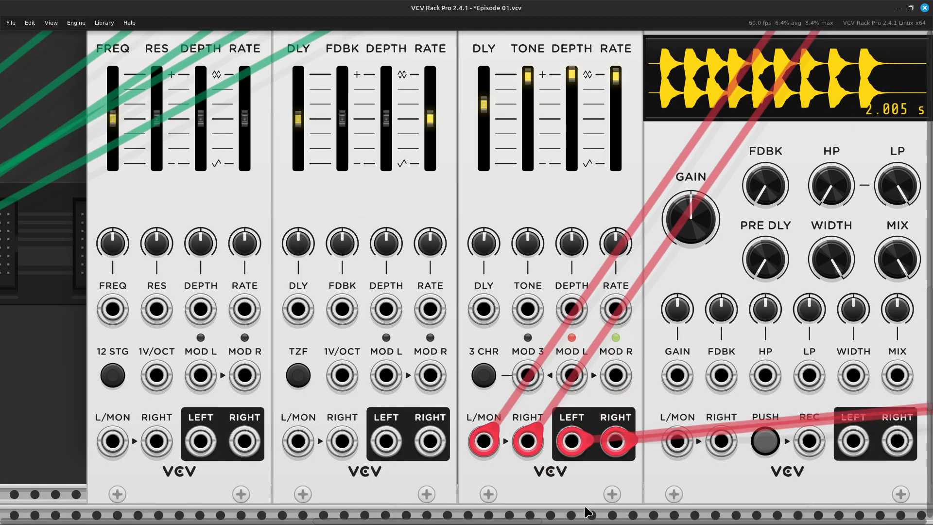
{"action": "scroll", "coordinate": [577, 513], "scroll_direction": "down", "scroll_amount": 1}
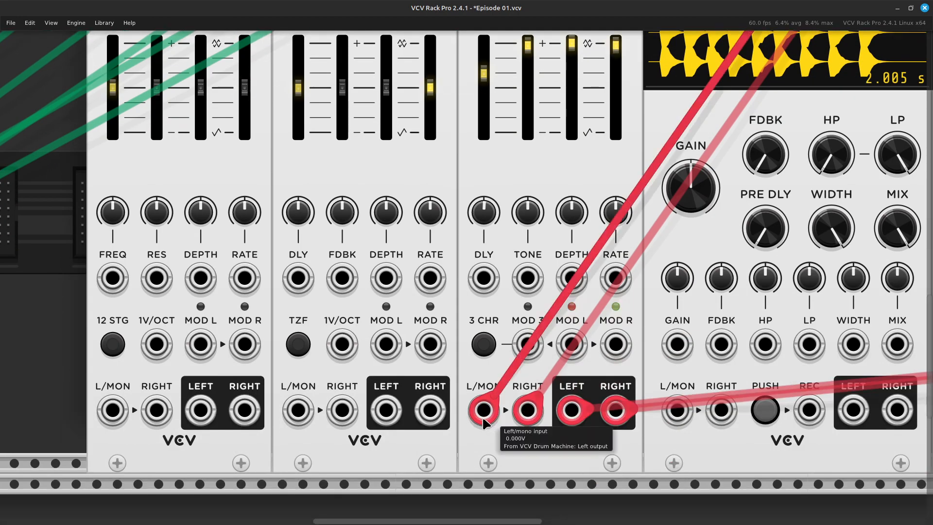
{"action": "left_click_drag", "start_coordinate": [484, 411], "coordinate": [297, 410]}
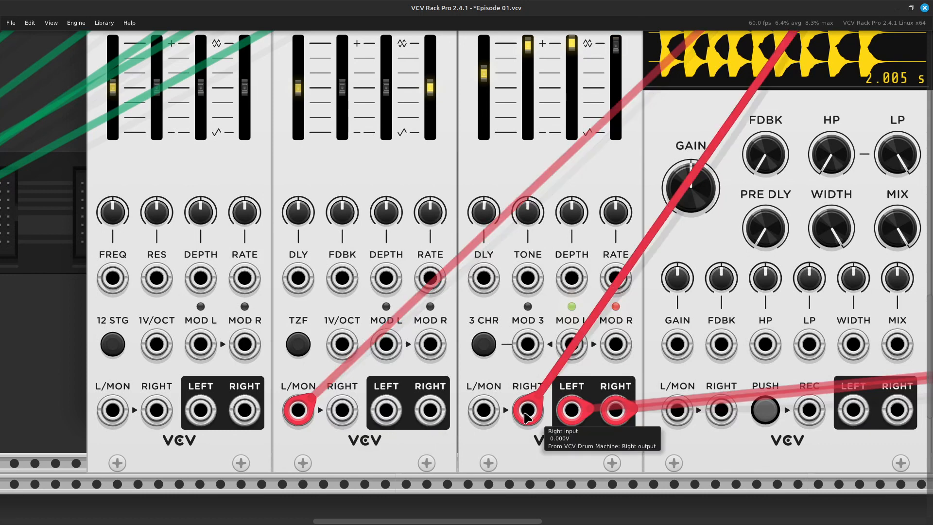
{"action": "left_click_drag", "start_coordinate": [527, 411], "coordinate": [342, 415]}
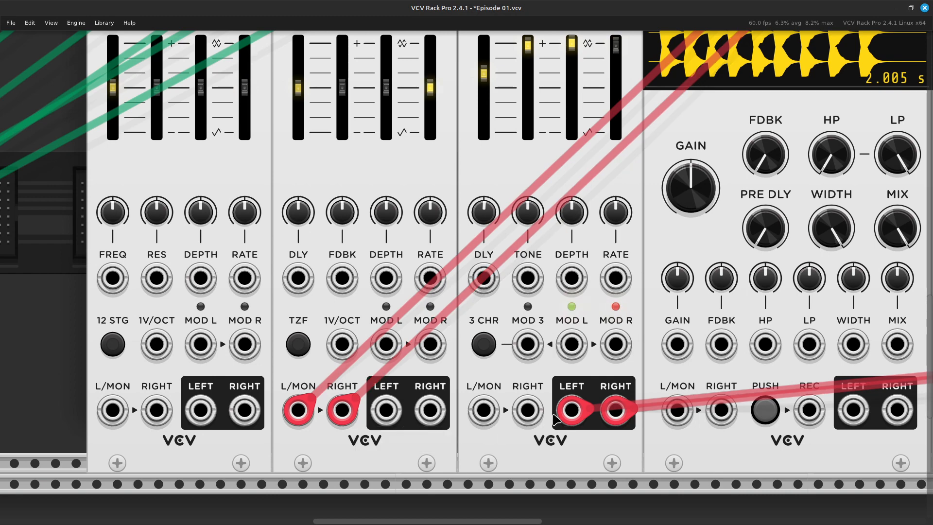
Step: Move the two Audio module cables from the Chorus's outputs to the Flanger's LEFT and RIGHT outputs
{"action": "left_click_drag", "start_coordinate": [571, 410], "coordinate": [386, 410]}
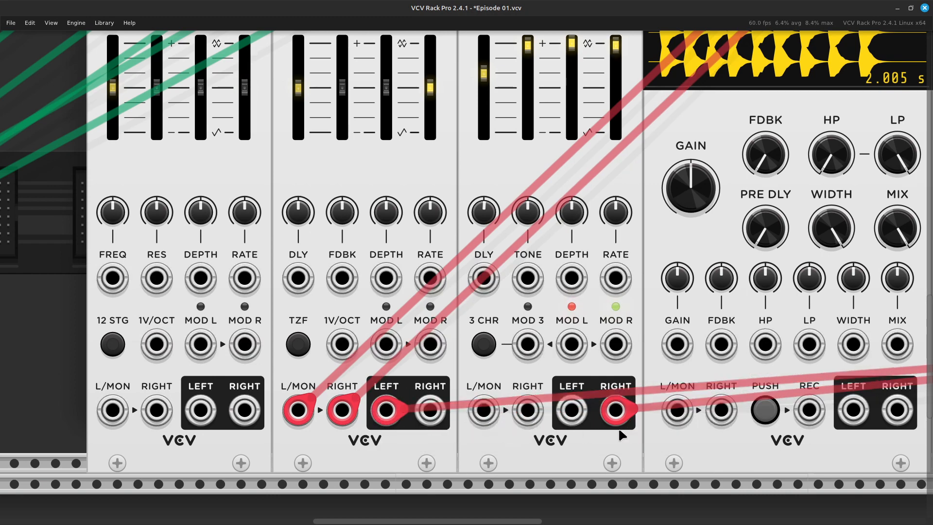
{"action": "left_click_drag", "start_coordinate": [616, 413], "coordinate": [428, 418]}
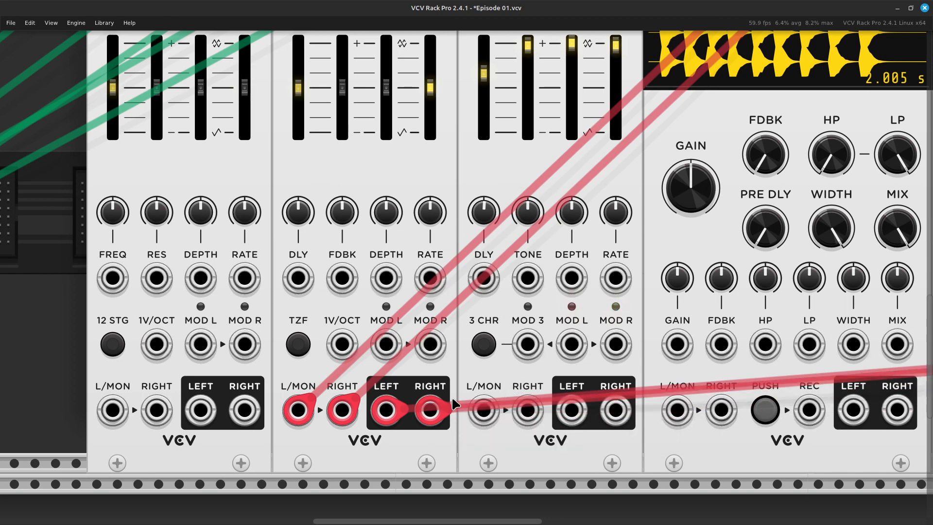
Step: Raise the Flanger's delay slightly above the middle and set its feedback to 78.4%
{"action": "scroll", "coordinate": [457, 396], "scroll_direction": "up", "scroll_amount": 5}
{"action": "scroll", "coordinate": [473, 398], "scroll_direction": "left", "scroll_amount": 3}
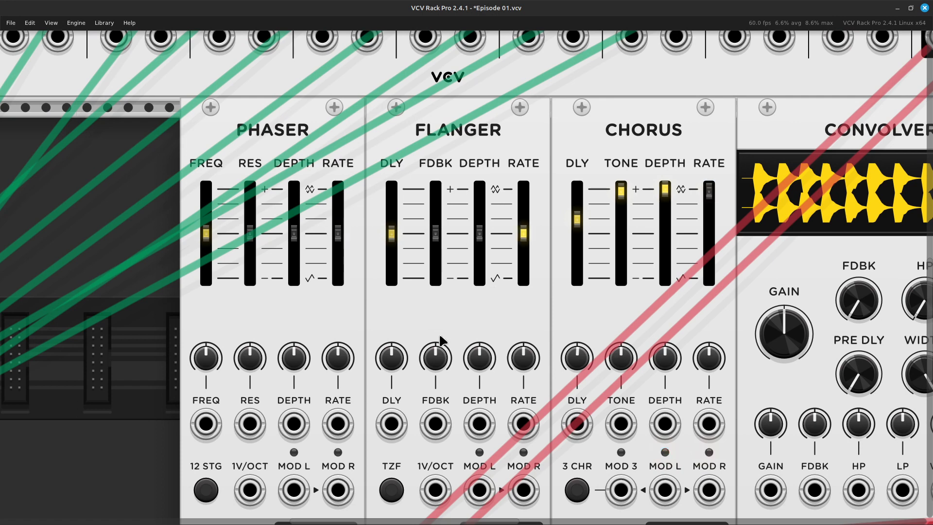
{"action": "scroll", "coordinate": [435, 313], "scroll_direction": "down", "scroll_amount": 1}
{"action": "scroll", "coordinate": [427, 279], "scroll_direction": "up", "scroll_amount": 2}
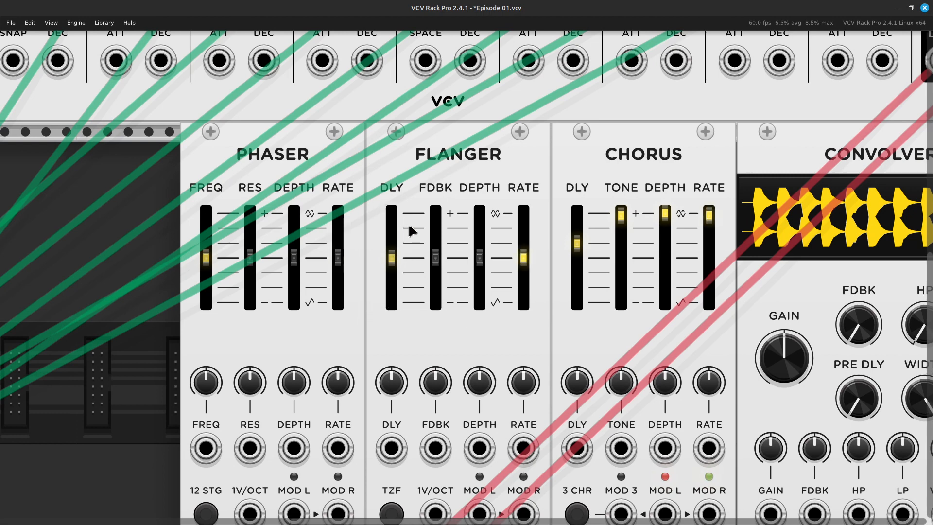
{"action": "mouse_move", "coordinate": [396, 264]}
{"action": "left_mouse_down"}
{"action": "mouse_move", "coordinate": [396, 225]}
{"action": "mouse_move", "coordinate": [396, 289]}
{"action": "mouse_move", "coordinate": [396, 217]}
{"action": "mouse_move", "coordinate": [396, 249]}
{"action": "left_mouse_up"}
{"action": "scroll", "coordinate": [403, 442], "scroll_direction": "down", "scroll_amount": 2}
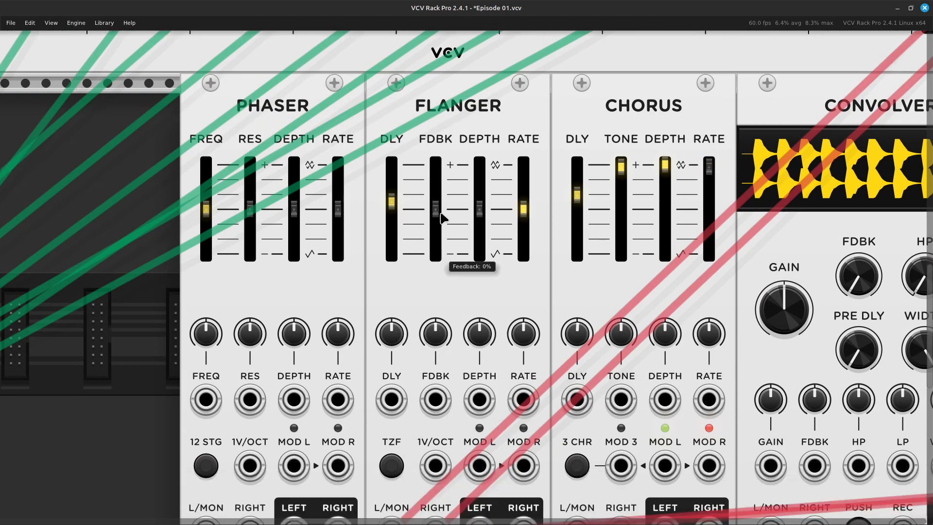
{"action": "left_click_drag", "start_coordinate": [435, 208], "coordinate": [435, 176]}
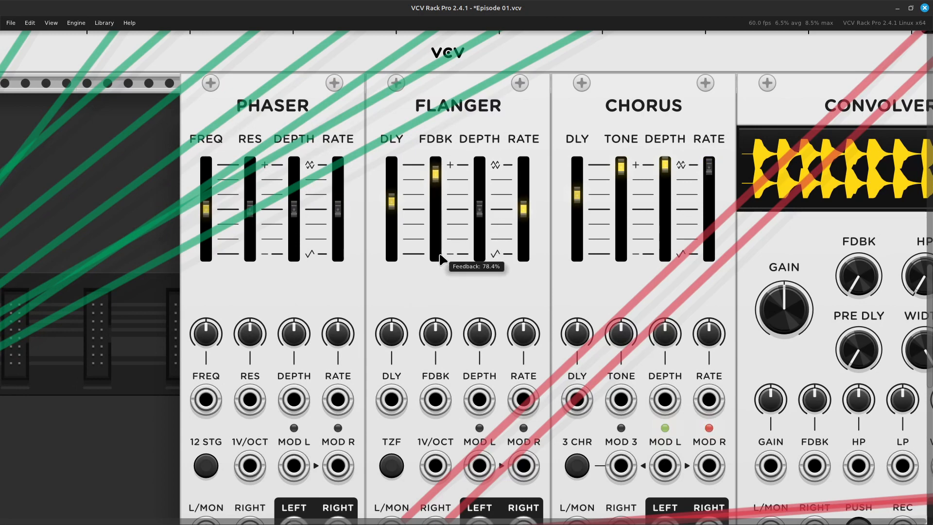
Step: Raise the Flanger's depth moderately above zero and set its rate to 5.2966 Hz
{"action": "scroll", "coordinate": [439, 255], "scroll_direction": "down", "scroll_amount": 1}
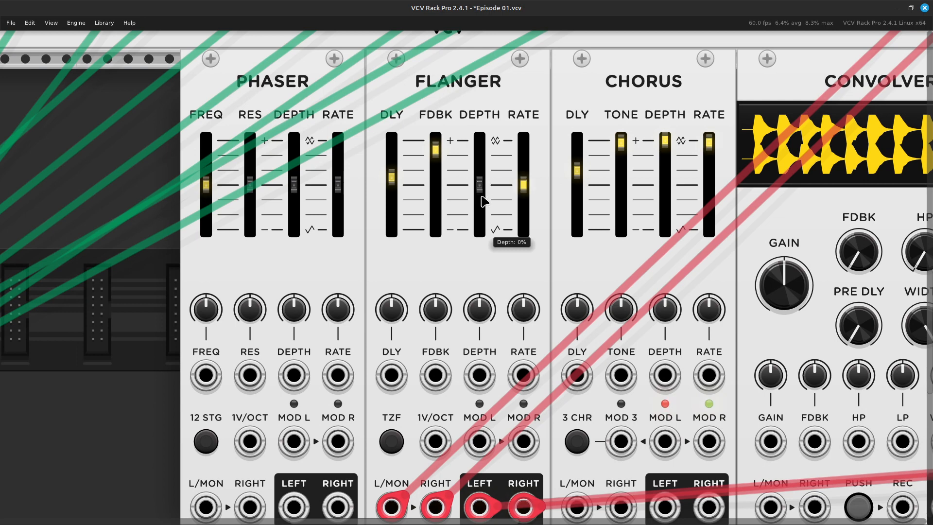
{"action": "left_click_drag", "start_coordinate": [479, 156], "coordinate": [476, 185]}
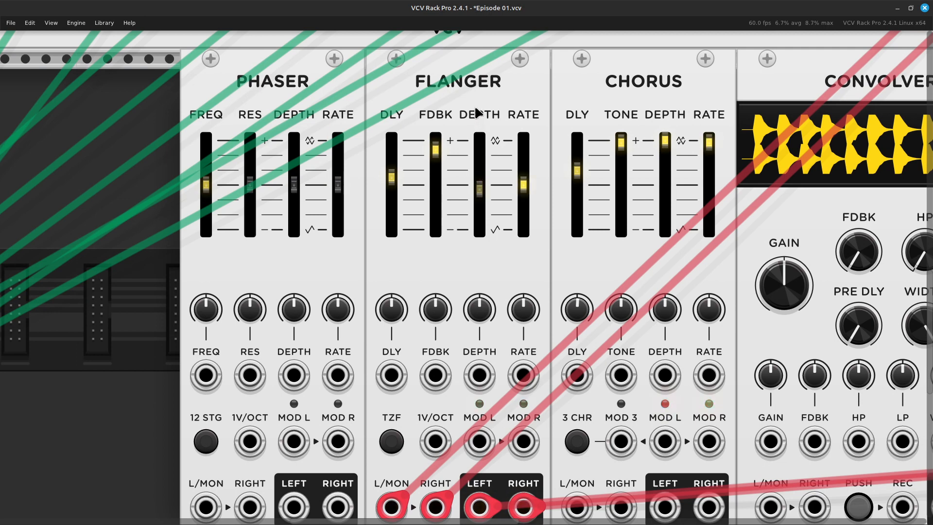
{"action": "left_click_drag", "start_coordinate": [481, 197], "coordinate": [523, 152]}
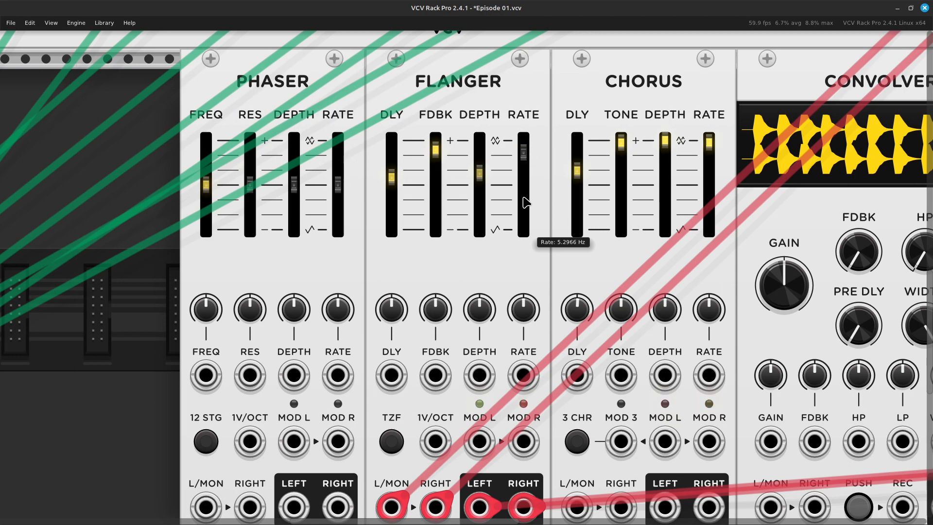
Step: Move the drum machine's two cables from the Flanger to the Phaser's L/MON and RIGHT inputs, and the two Audio cables to its LEFT and RIGHT outputs
{"action": "key", "text": "ctrl+minus"}
{"action": "key", "text": "ctrl+minus"}
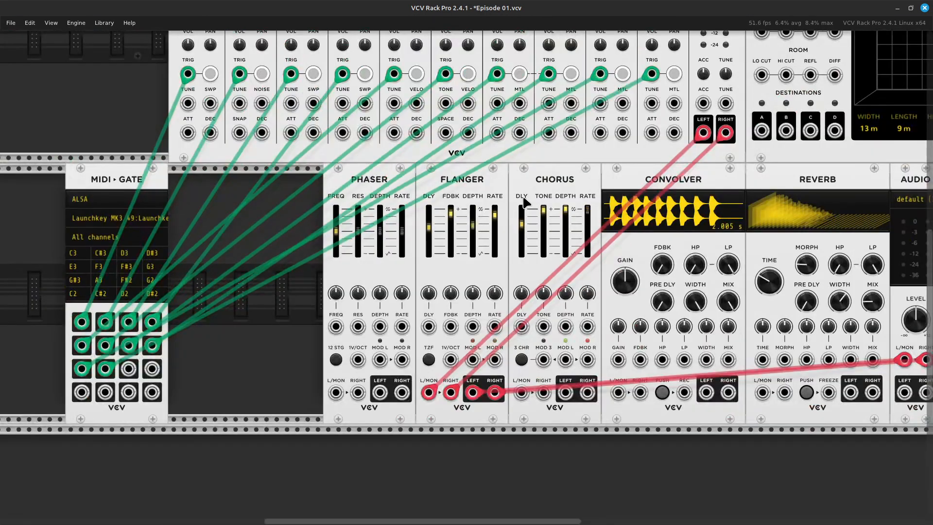
{"action": "scroll", "coordinate": [518, 389], "scroll_direction": "right", "scroll_amount": 5}
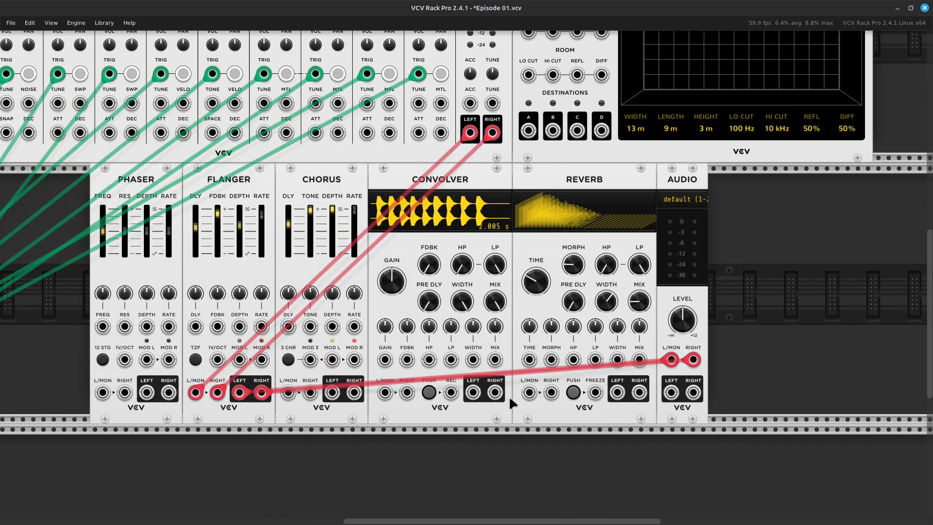
{"action": "scroll", "coordinate": [586, 491], "scroll_direction": "left", "scroll_amount": 2}
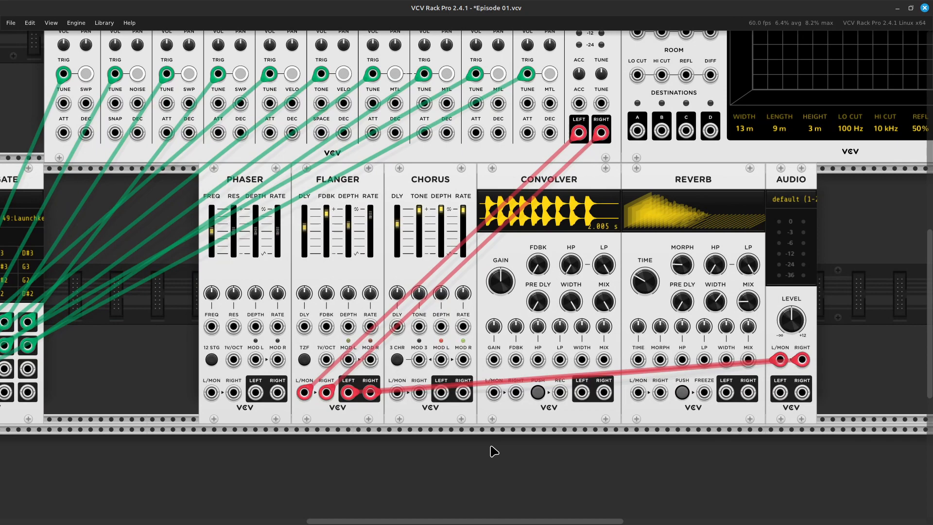
{"action": "scroll", "coordinate": [494, 451], "scroll_direction": "left", "scroll_amount": 2}
{"action": "scroll", "coordinate": [477, 458], "scroll_direction": "up", "scroll_amount": 1}
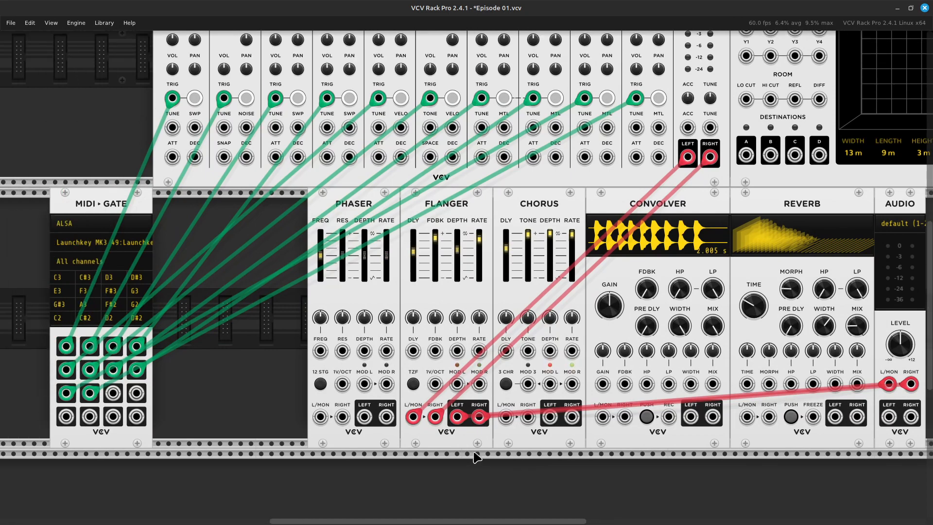
{"action": "scroll", "coordinate": [476, 456], "scroll_direction": "left", "scroll_amount": 2}
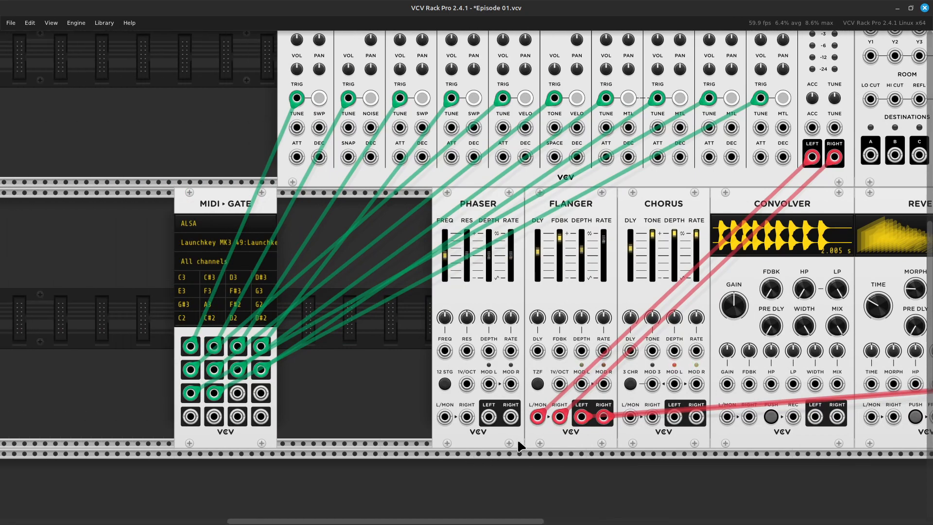
{"action": "key", "text": "ctrl+equal"}
{"action": "key", "text": "ctrl+equal"}
{"action": "key", "text": "ctrl+equal"}
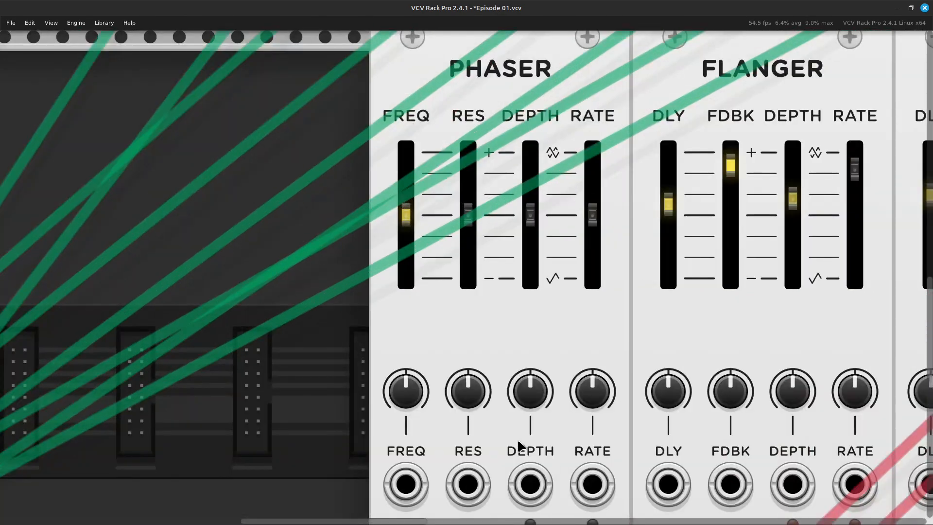
{"action": "key", "text": "Down"}
{"action": "key", "text": "Down"}
{"action": "key", "text": "ctrl+minus"}
{"action": "key", "text": "ctrl+minus"}
{"action": "key", "text": "Up"}
{"action": "key", "text": "Right"}
{"action": "left_click_drag", "start_coordinate": [474, 421], "coordinate": [342, 420]}
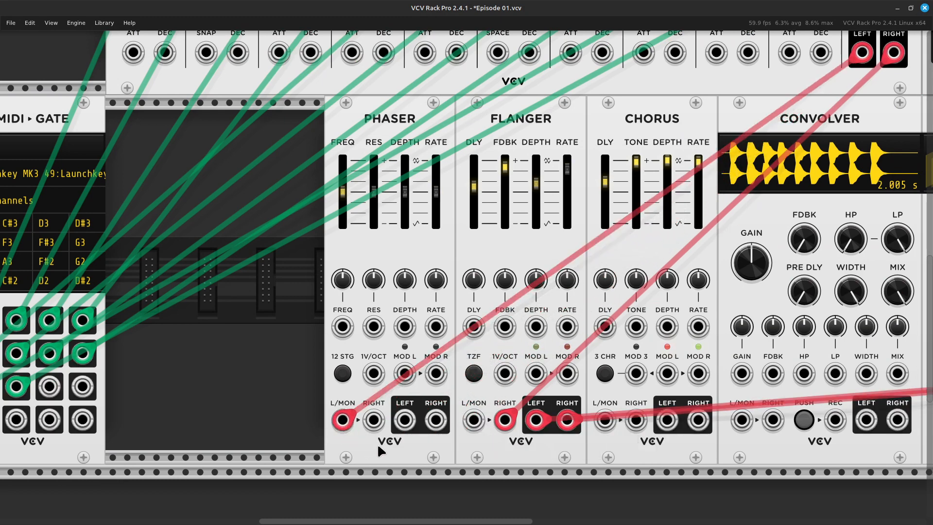
{"action": "left_click_drag", "start_coordinate": [399, 427], "coordinate": [377, 427]}
{"action": "left_click_drag", "start_coordinate": [536, 421], "coordinate": [403, 426]}
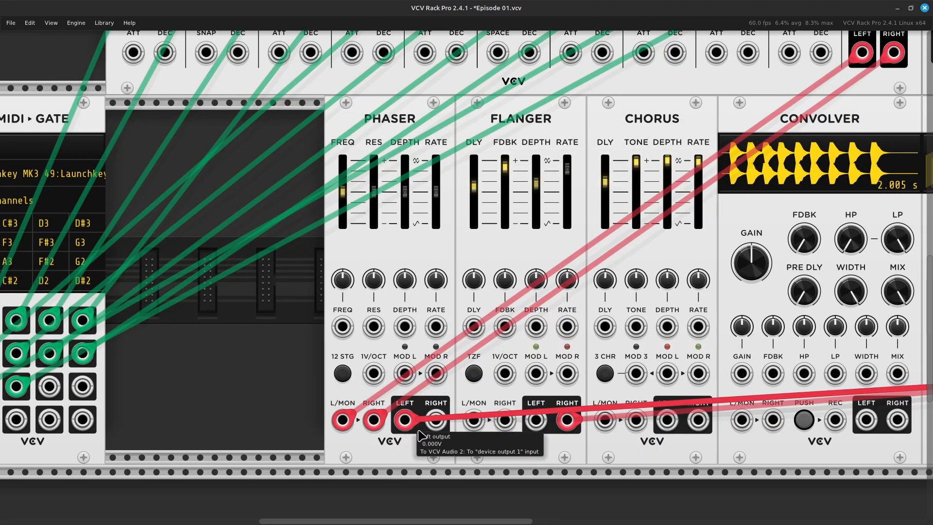
{"action": "left_click_drag", "start_coordinate": [567, 420], "coordinate": [437, 432]}
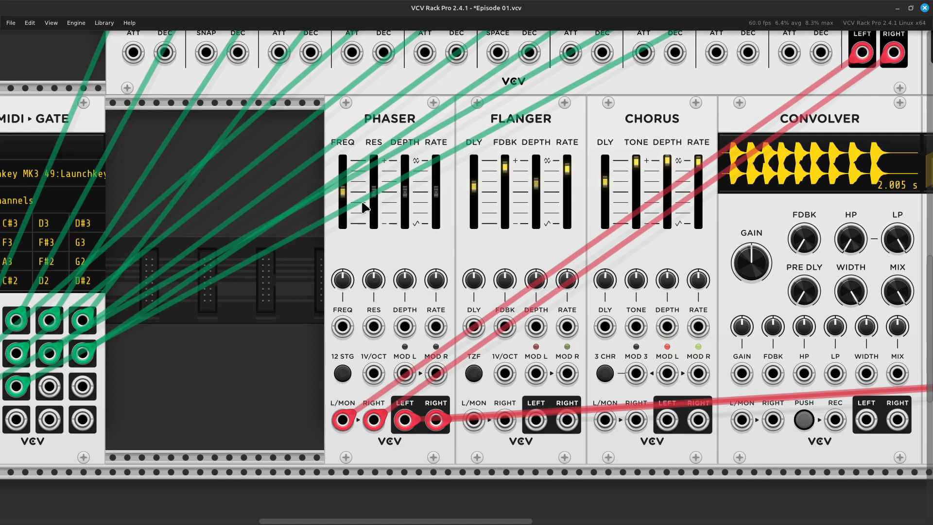
Step: Raise the Phaser's frequency slightly and its resonance moderately, then set its depth to 40.4% and its rate to 4.6448 Hz
{"action": "mouse_move", "coordinate": [344, 190]}
{"action": "left_mouse_down"}
{"action": "mouse_move", "coordinate": [344, 171]}
{"action": "mouse_move", "coordinate": [344, 222]}
{"action": "mouse_move", "coordinate": [344, 181]}
{"action": "left_mouse_up"}
{"action": "left_click_drag", "start_coordinate": [378, 212], "coordinate": [373, 174]}
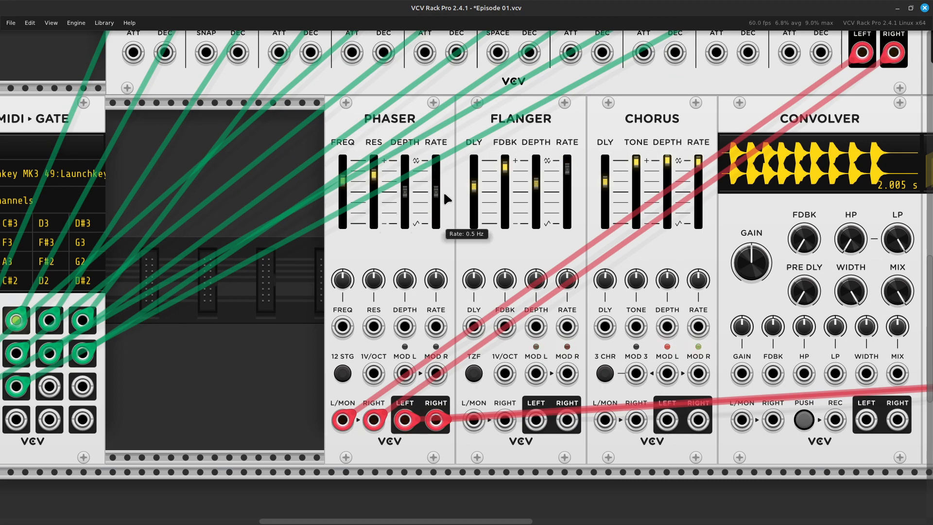
{"action": "left_click_drag", "start_coordinate": [405, 192], "coordinate": [435, 164]}
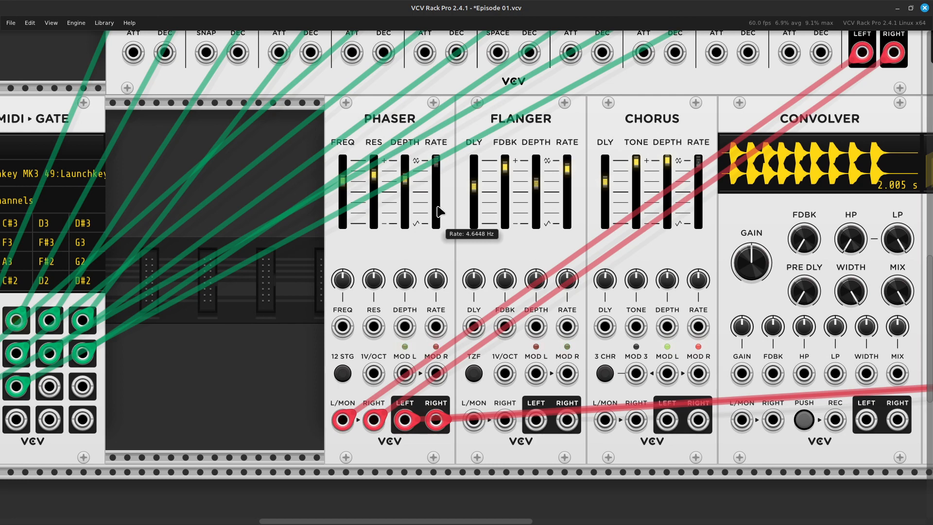
Step: Review the drum machine, Sound Stage and effects modules, and save the Episode 01.vcv patch
{"action": "scroll", "coordinate": [436, 233], "scroll_direction": "down", "scroll_amount": 3}
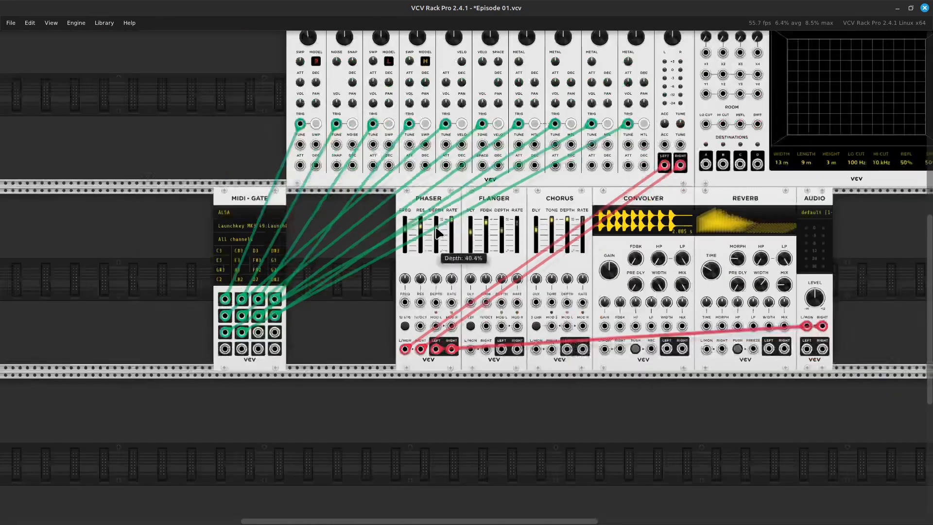
{"action": "scroll", "coordinate": [436, 233], "scroll_direction": "up", "scroll_amount": 5}
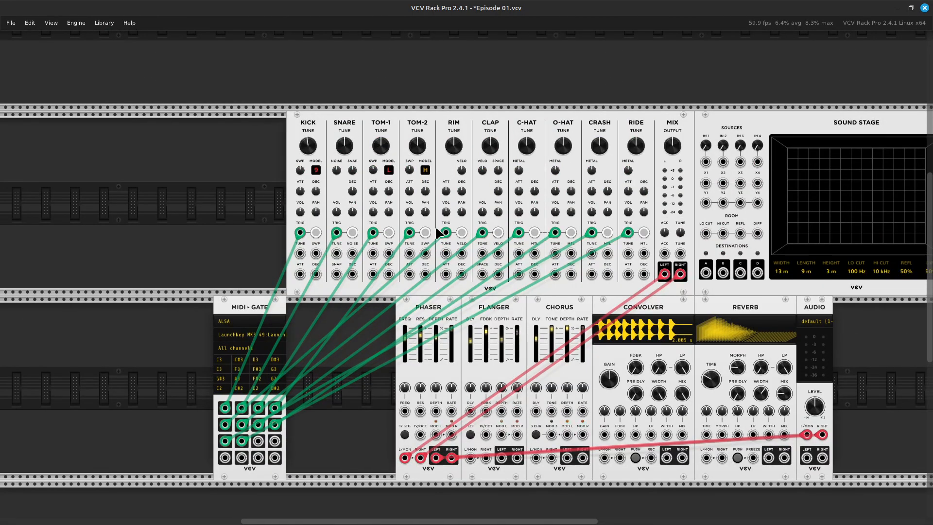
{"action": "scroll", "coordinate": [436, 228], "scroll_direction": "right", "scroll_amount": 5}
{"action": "scroll", "coordinate": [436, 229], "scroll_direction": "down", "scroll_amount": 4}
{"action": "scroll", "coordinate": [436, 228], "scroll_direction": "up", "scroll_amount": 5}
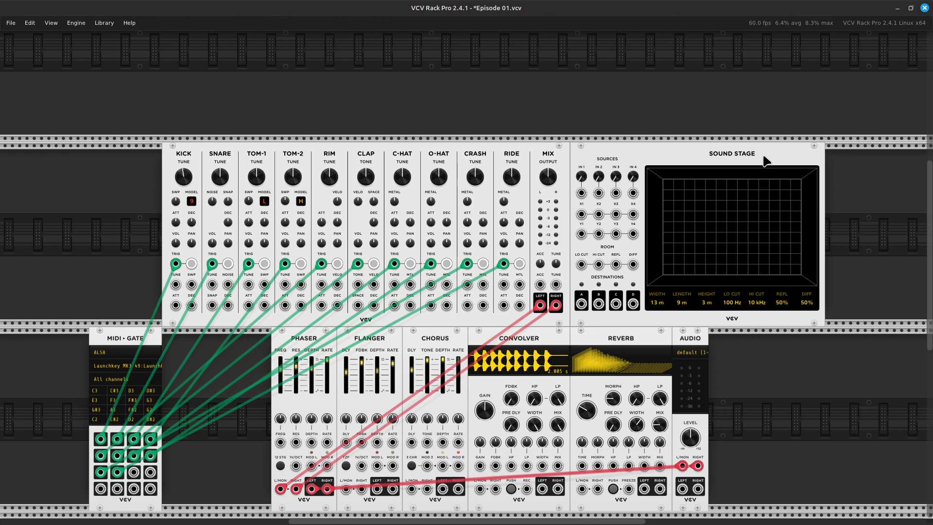
{"action": "key", "text": "ctrl+s"}
Step: Switch to Bitwig Studio by launching it from the desktop, and dismiss its dashboard
{"action": "scroll", "coordinate": [678, 141], "scroll_direction": "down", "scroll_amount": 2}
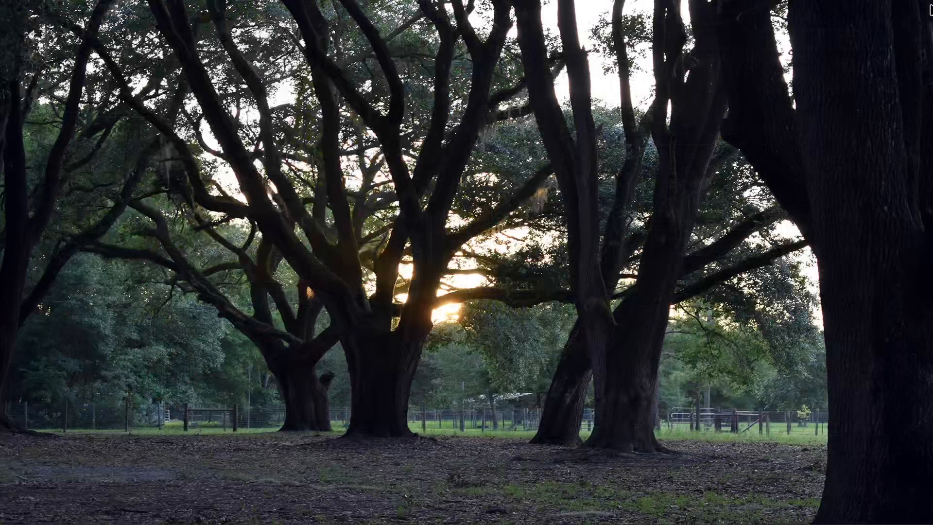
{"action": "mouse_move", "coordinate": [1, 523]}
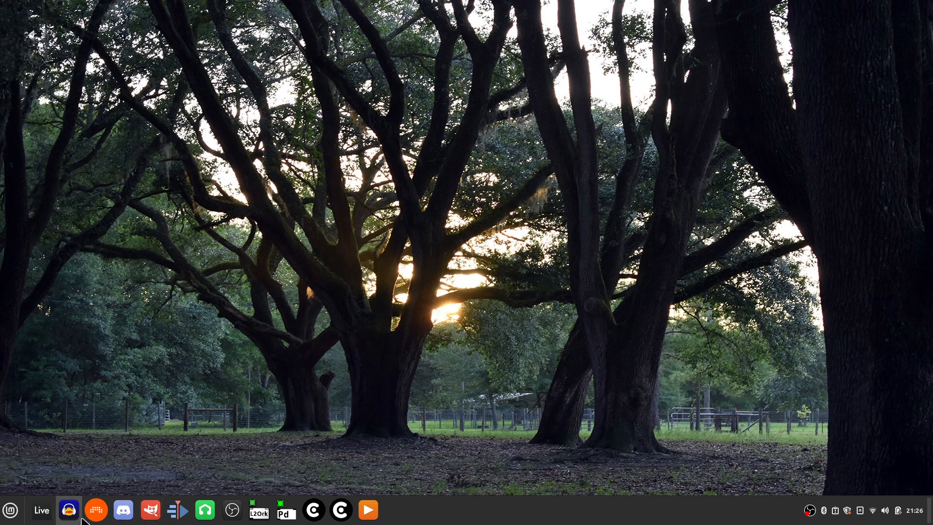
{"action": "left_click", "coordinate": [95, 510]}
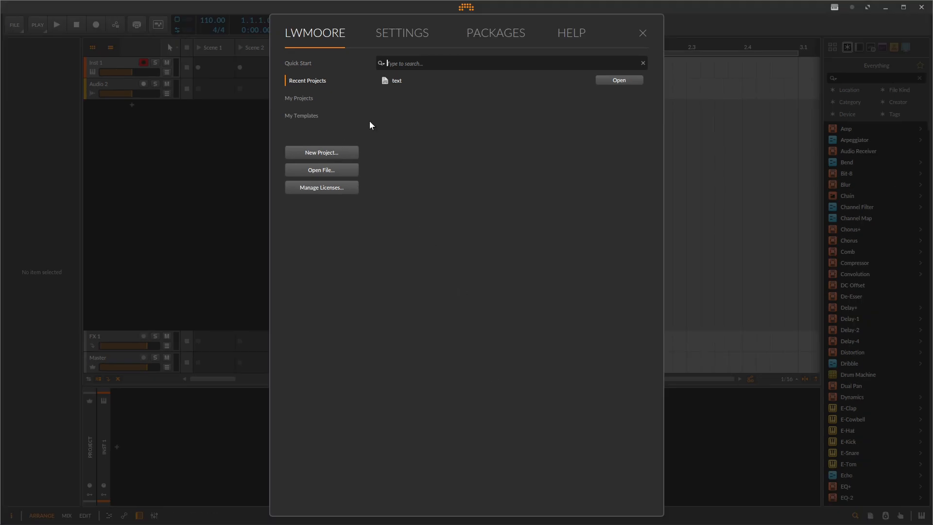
{"action": "left_click", "coordinate": [642, 32]}
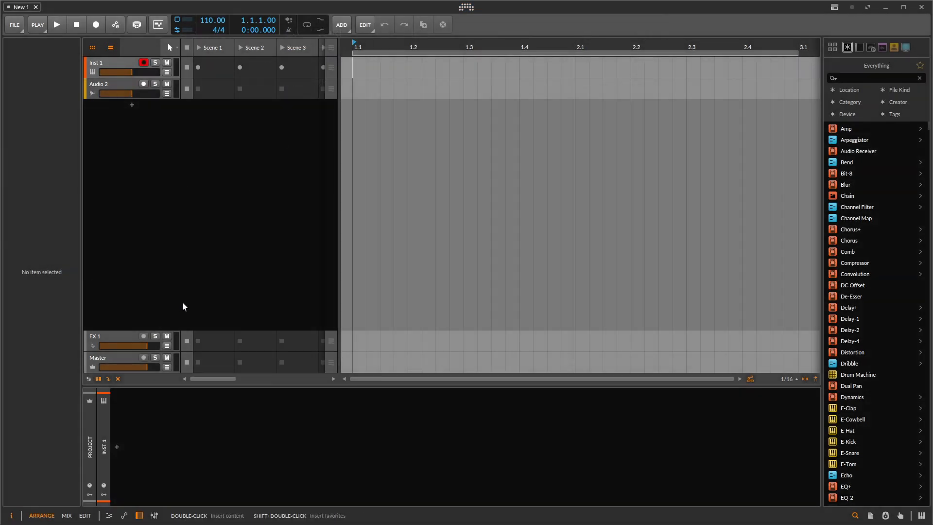
Step: Start opening an existing project and enter the text folder among the saved Bitwig Studio projects
{"action": "mouse_move", "coordinate": [2, 520]}
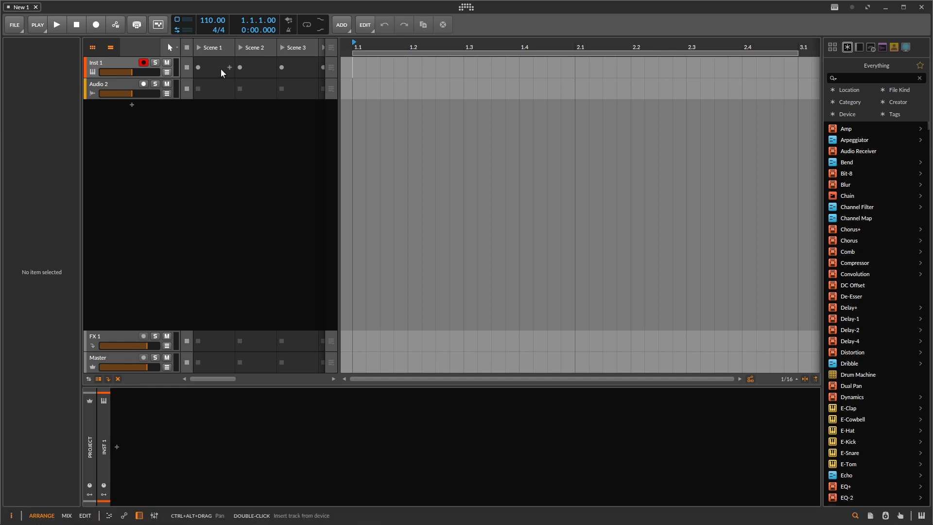
{"action": "left_click", "coordinate": [15, 25]}
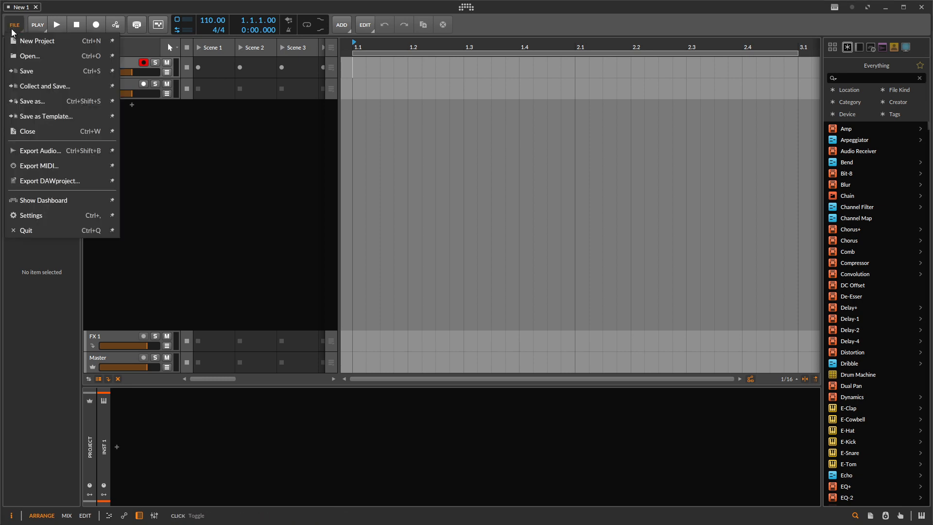
{"action": "left_click", "coordinate": [24, 64]}
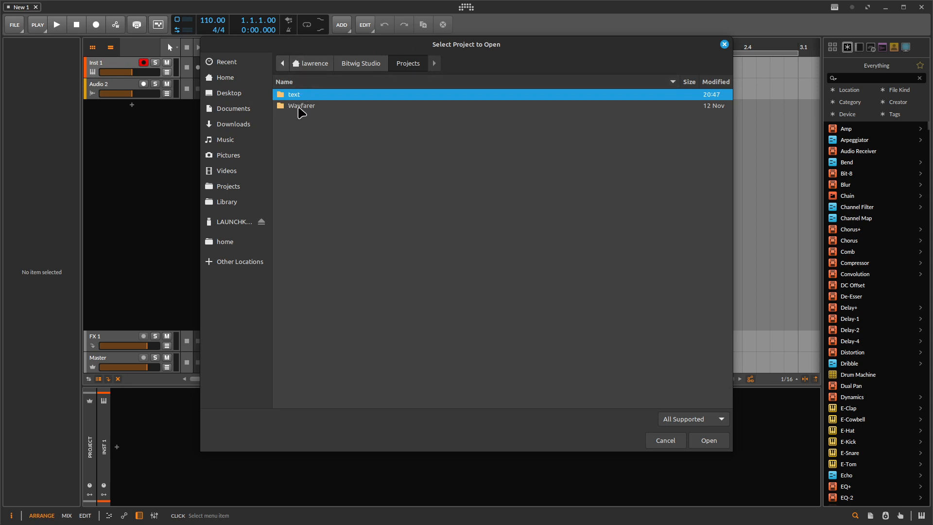
{"action": "double_click", "coordinate": [294, 97]}
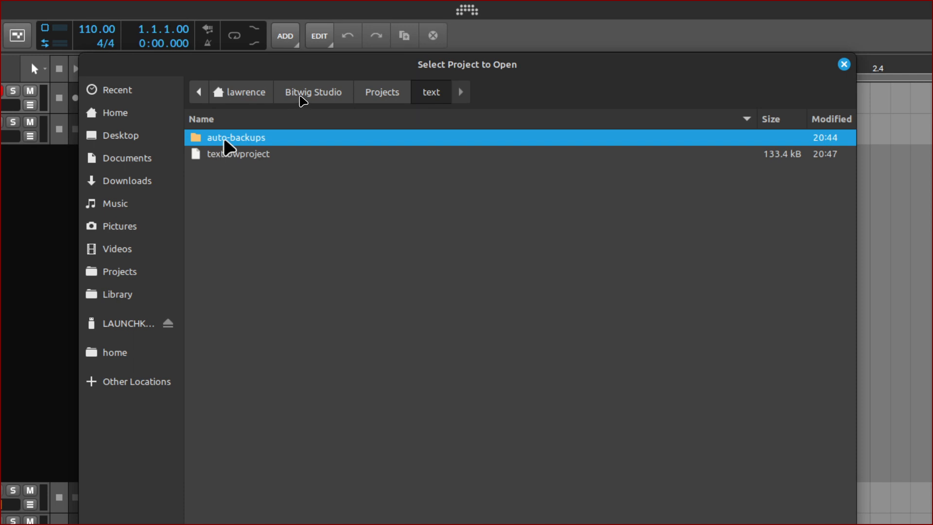
{"action": "double_click", "coordinate": [225, 140]}
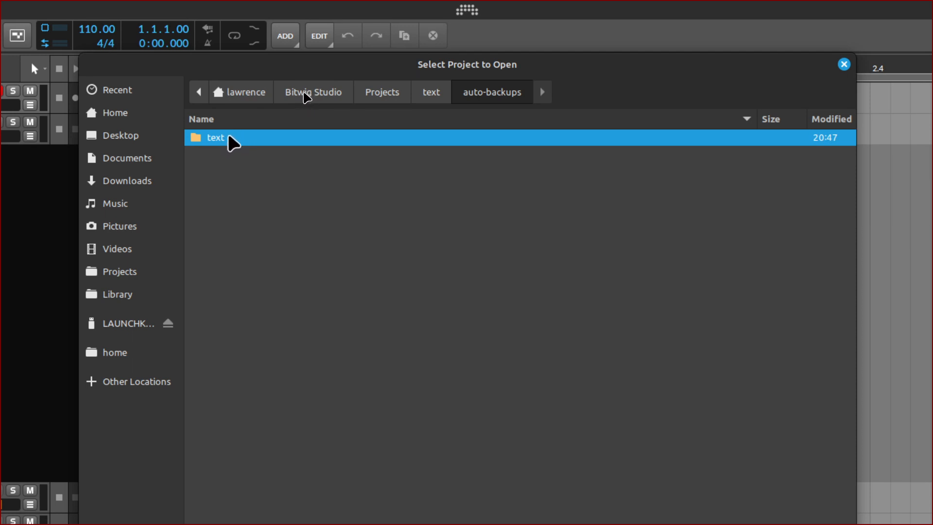
{"action": "left_click", "coordinate": [382, 94]}
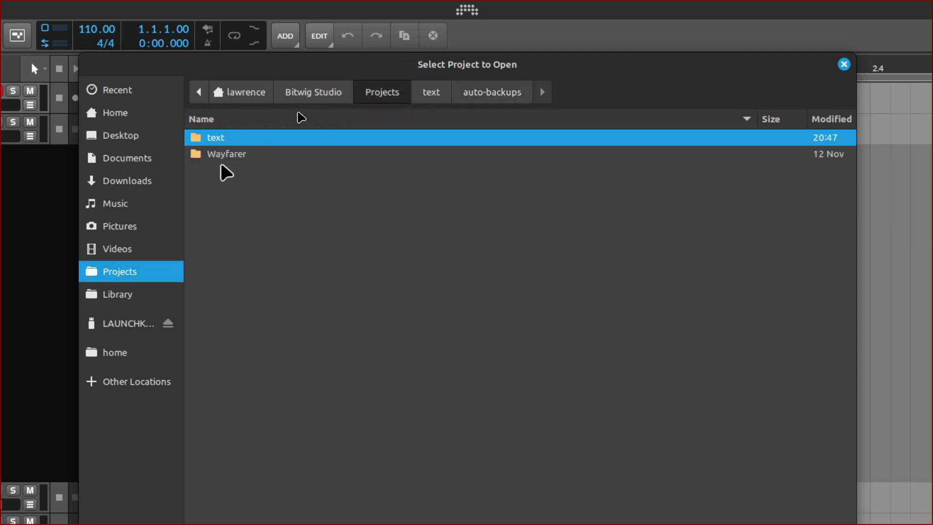
{"action": "double_click", "coordinate": [221, 141]}
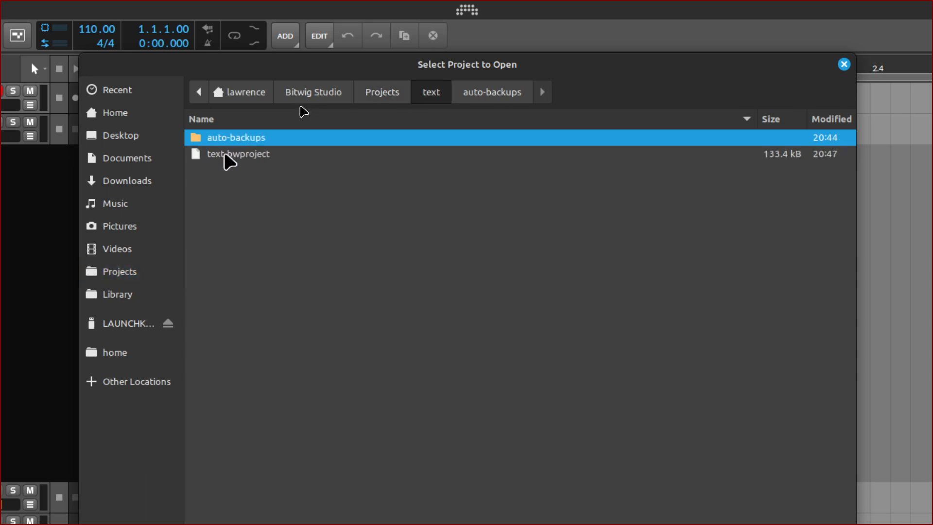
Step: Open the project file text.bwproject from the text folder
{"action": "left_click", "coordinate": [230, 155]}
{"action": "double_click", "coordinate": [230, 155]}
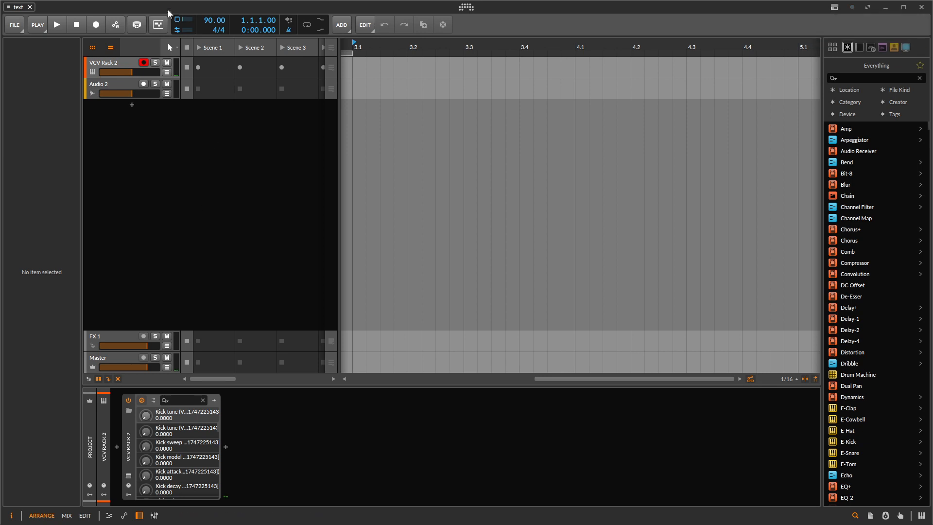
Step: Select the VCV Rack 2 instrument track, show its VCV Rack 2 plugin window and maximize that window
{"action": "left_click", "coordinate": [124, 68]}
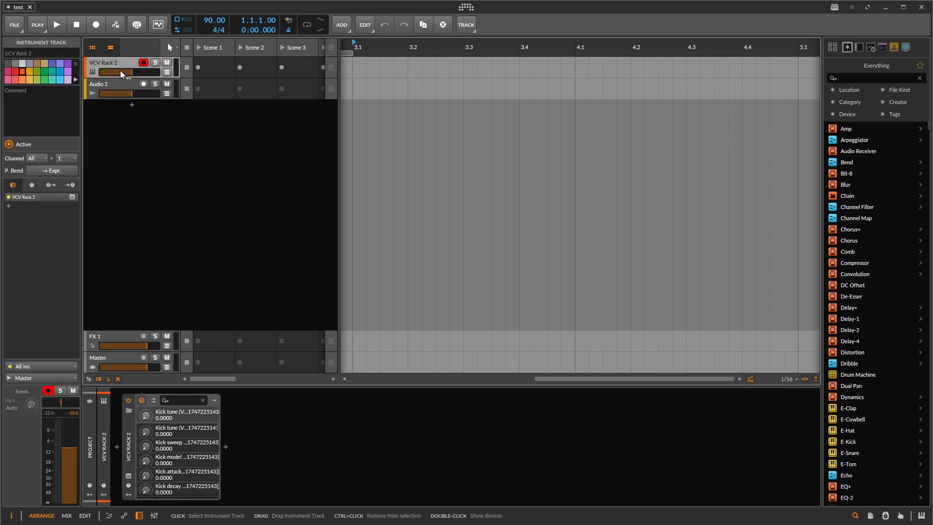
{"action": "left_click", "coordinate": [22, 197]}
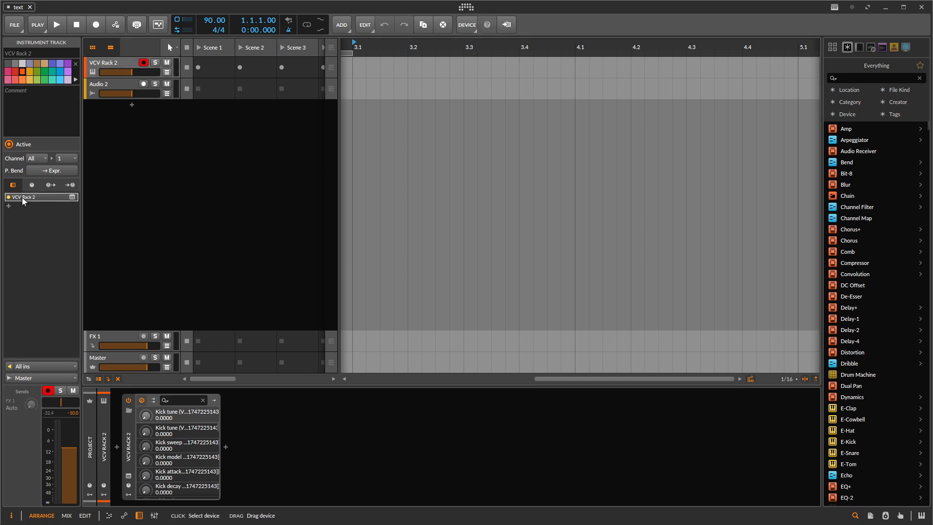
{"action": "left_click", "coordinate": [71, 196]}
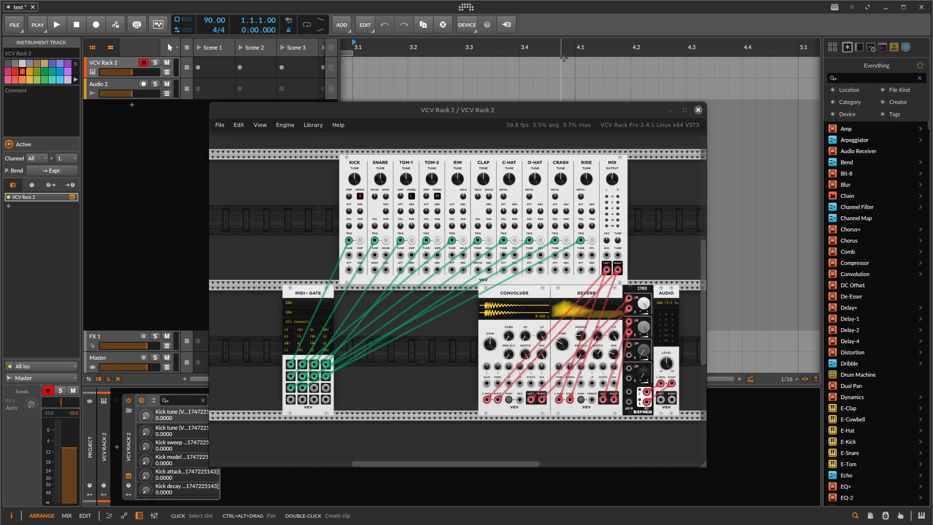
{"action": "left_click", "coordinate": [457, 106]}
{"action": "double_click", "coordinate": [457, 106]}
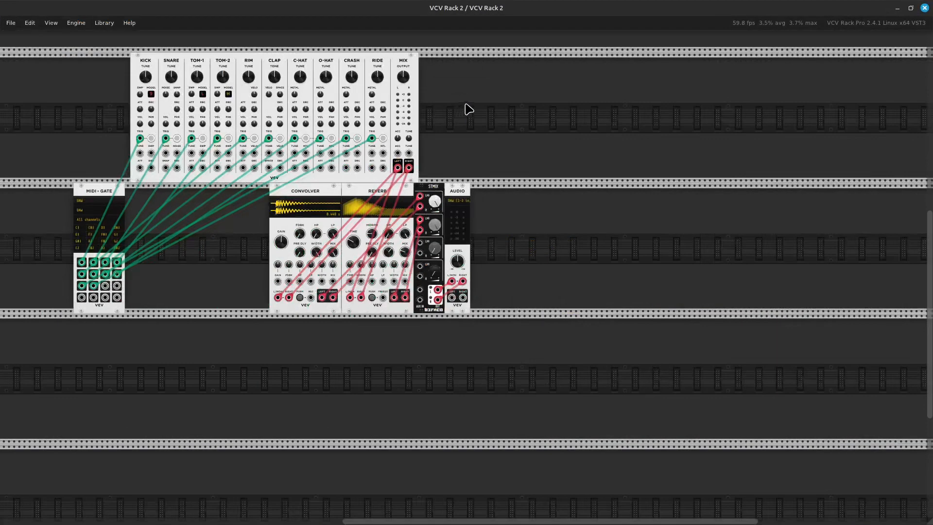
Step: Examine the plugin's drum patch, including its effects chain, and view the MIDI driver options of the MIDI-GATE module without changing them
{"action": "key", "text": "Up"}
{"action": "key", "text": "Left"}
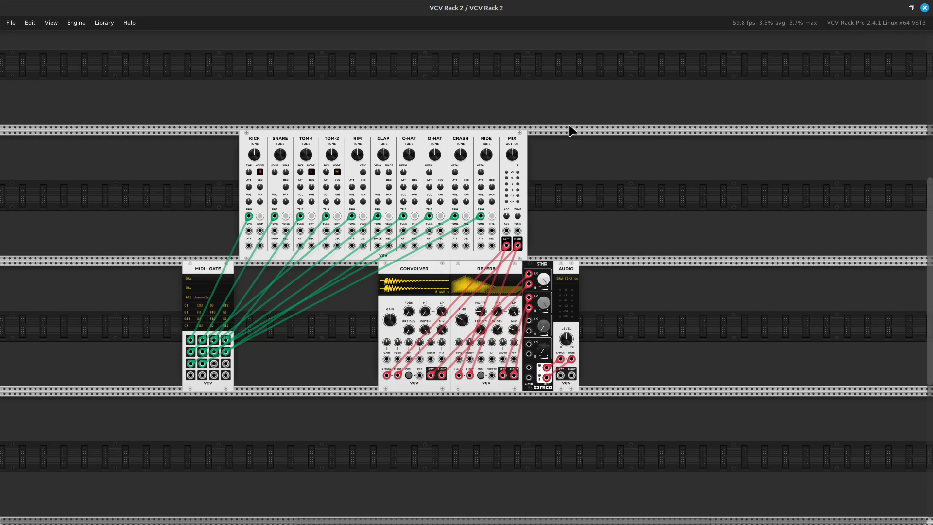
{"action": "key", "text": "ctrl+equal"}
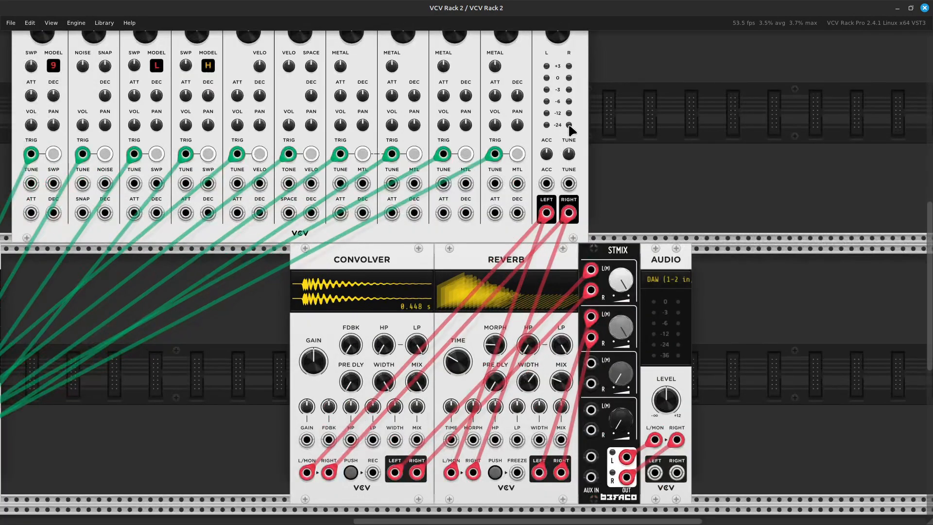
{"action": "key", "text": "Left"}
{"action": "key", "text": "Left"}
{"action": "key", "text": "Left"}
{"action": "key", "text": "ctrl+minus"}
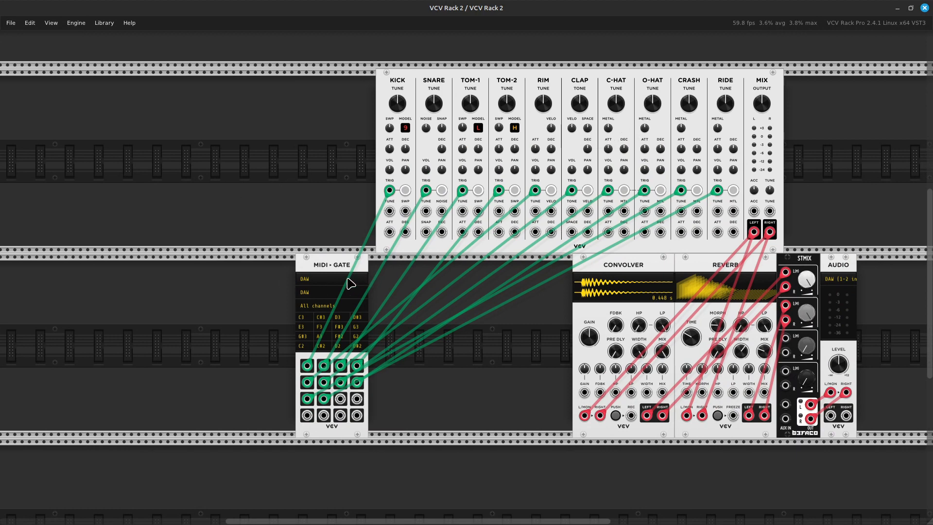
{"action": "left_click", "coordinate": [315, 283]}
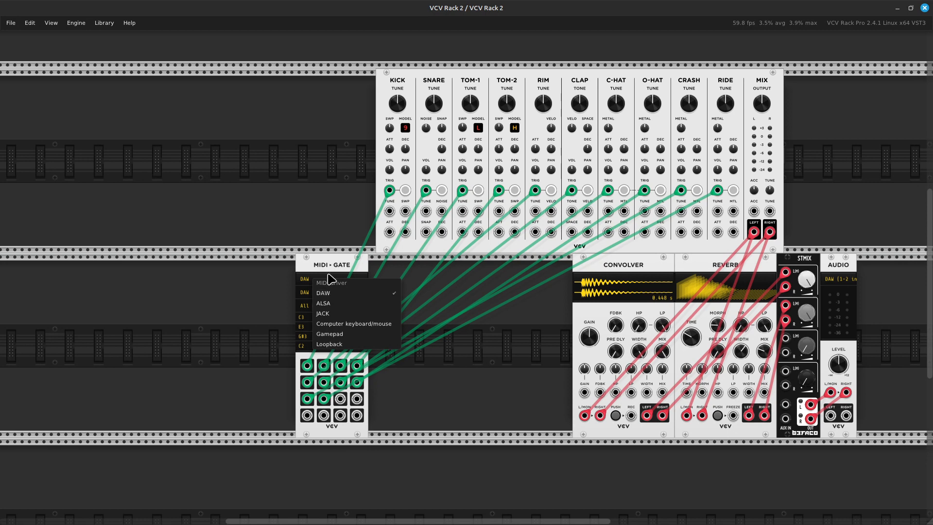
{"action": "left_click", "coordinate": [335, 208]}
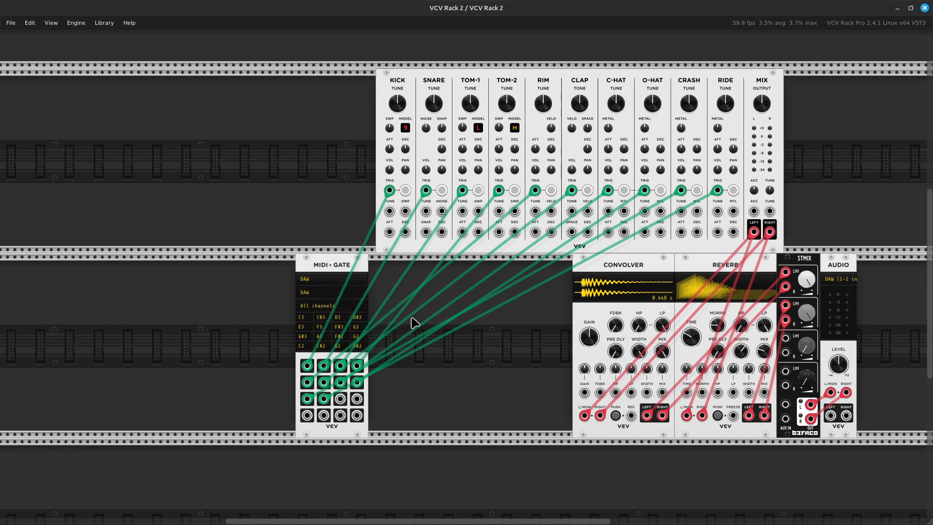
Step: View the audio driver and DAW audio device options of the AUDIO module without changing them
{"action": "scroll", "coordinate": [414, 323], "scroll_direction": "right", "scroll_amount": 5}
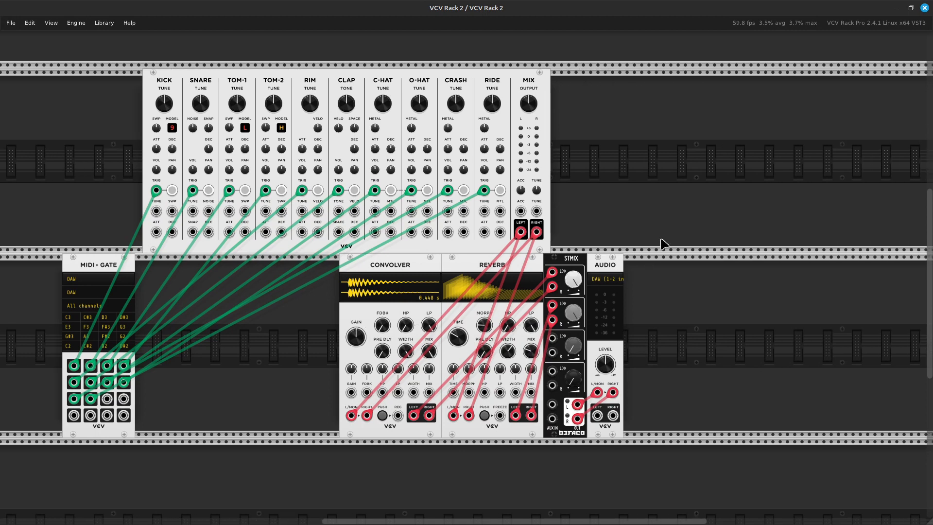
{"action": "left_click", "coordinate": [621, 285]}
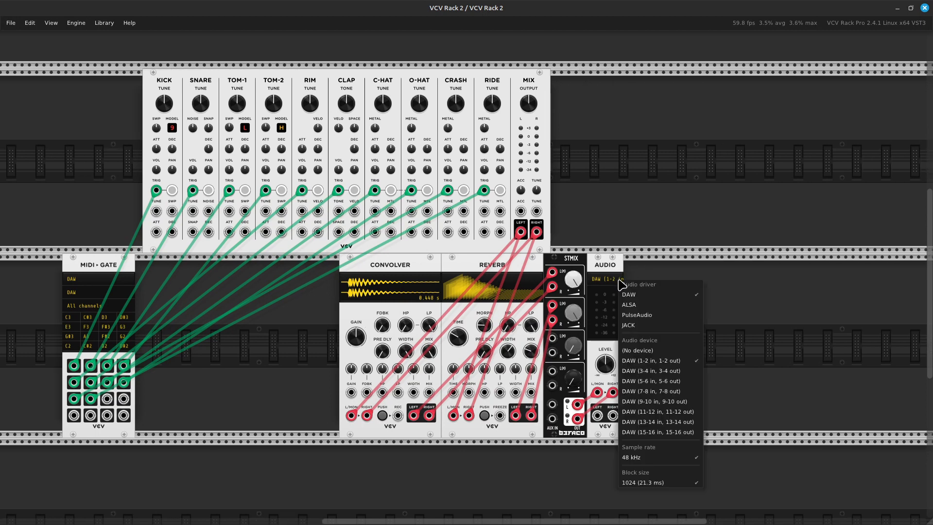
{"action": "left_click", "coordinate": [659, 228]}
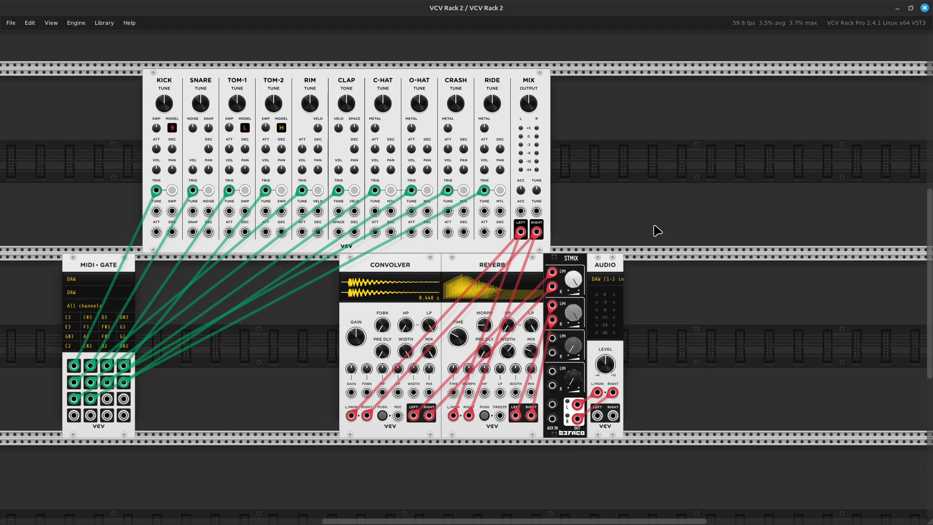
{"action": "key", "text": "Left"}
{"action": "key", "text": "Left"}
{"action": "key", "text": "Right"}
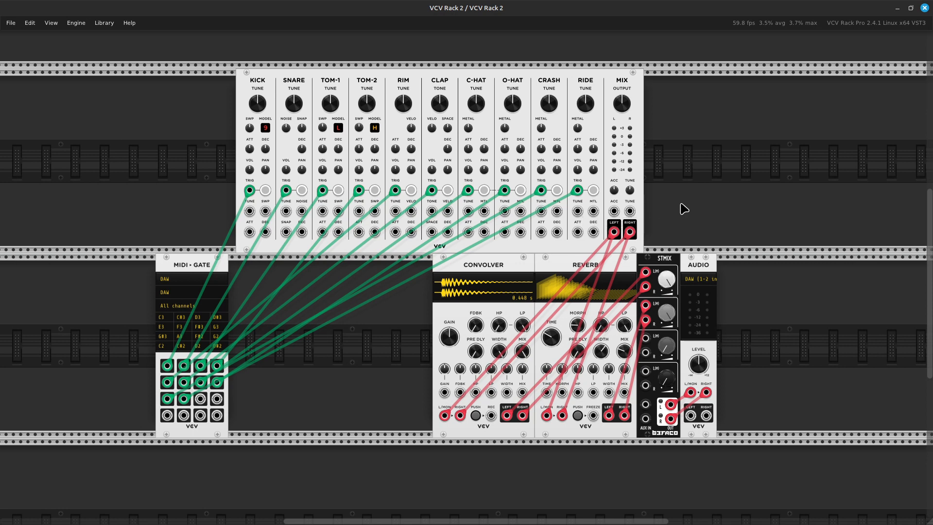
{"action": "key", "text": "Right"}
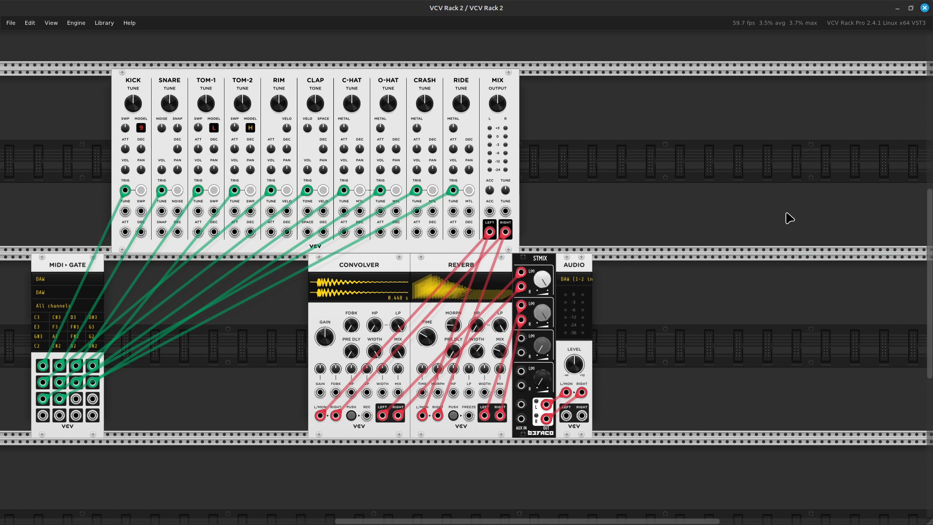
{"action": "key", "text": "ctrl+equal"}
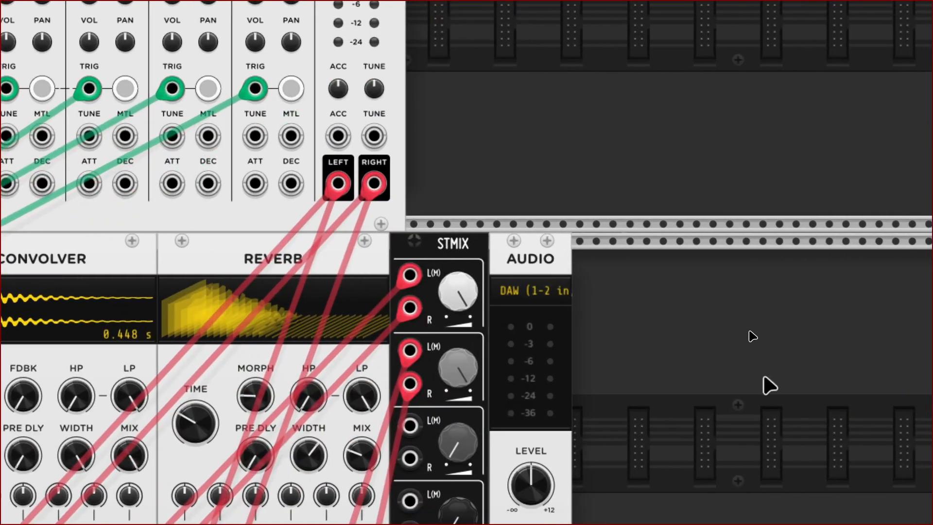
{"action": "left_click", "coordinate": [550, 292]}
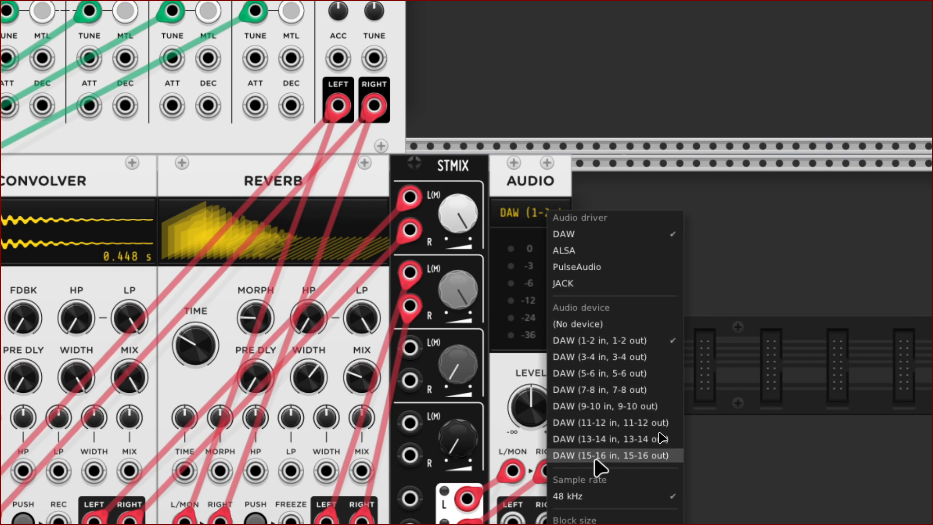
{"action": "left_click", "coordinate": [680, 211]}
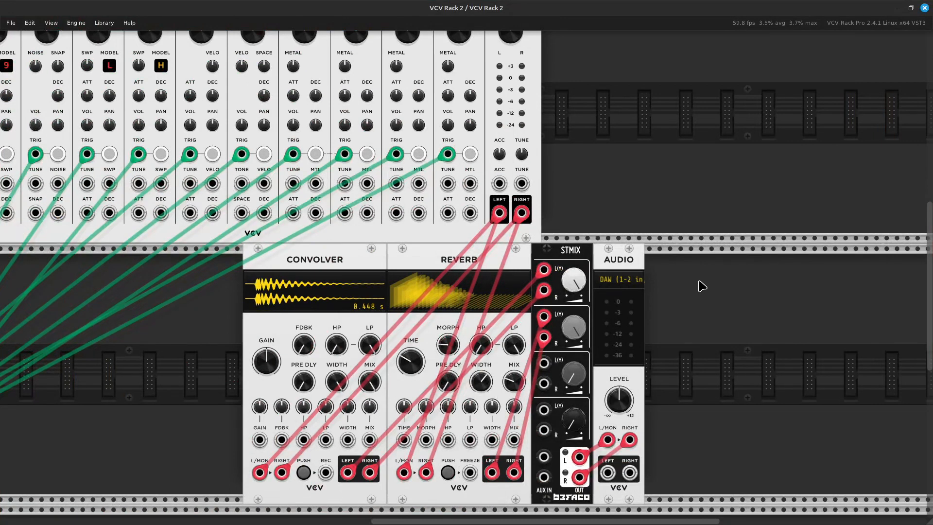
Step: Examine the patch from the AUDIO module back to MIDI-GATE, including the drum module and the effects chain
{"action": "key", "text": "Left"}
{"action": "key", "text": "Left"}
{"action": "key", "text": "Left"}
{"action": "key", "text": "Left"}
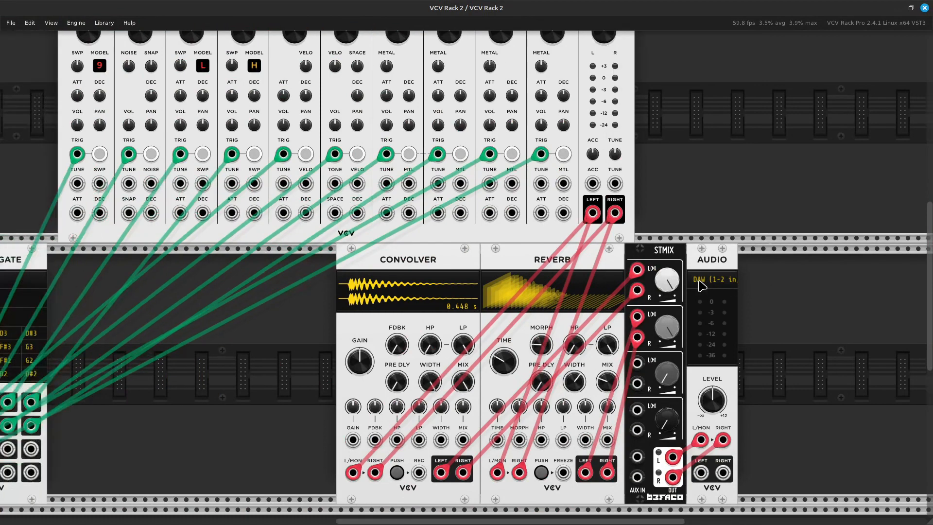
{"action": "key", "text": "Up"}
{"action": "key", "text": "Down"}
{"action": "key", "text": "Down"}
{"action": "key", "text": "Right"}
{"action": "key", "text": "Right"}
{"action": "key", "text": "Right"}
{"action": "key", "text": "Right"}
{"action": "key", "text": "Right"}
{"action": "key", "text": "Right"}
{"action": "key", "text": "Right"}
{"action": "key", "text": "Up"}
{"action": "key", "text": "Up"}
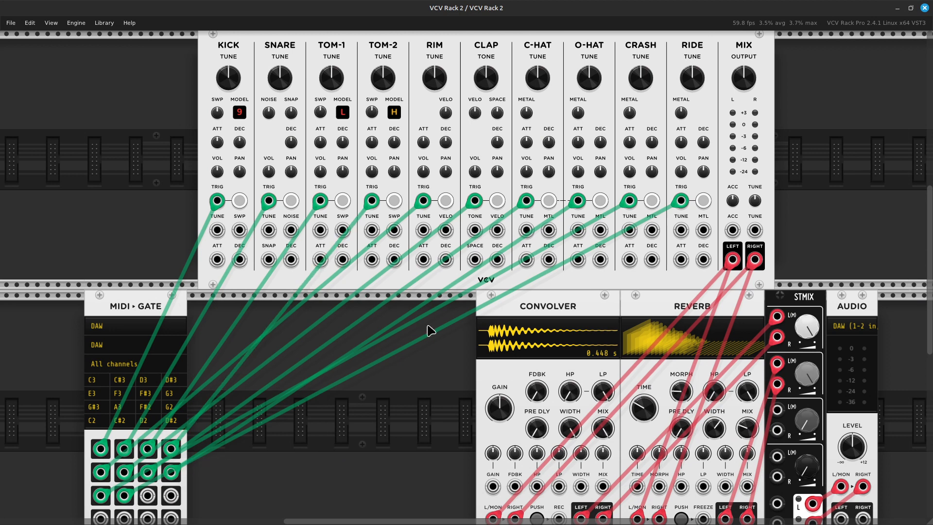
Step: Restore the plugin window to its smaller size and view the input sources of the Audio 2 track without changing its input
{"action": "double_click", "coordinate": [589, 5]}
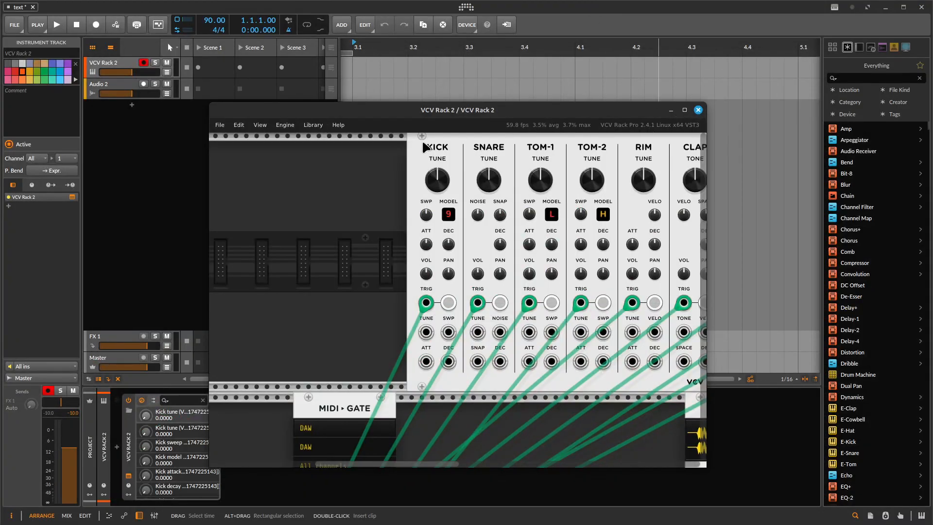
{"action": "left_click", "coordinate": [145, 244]}
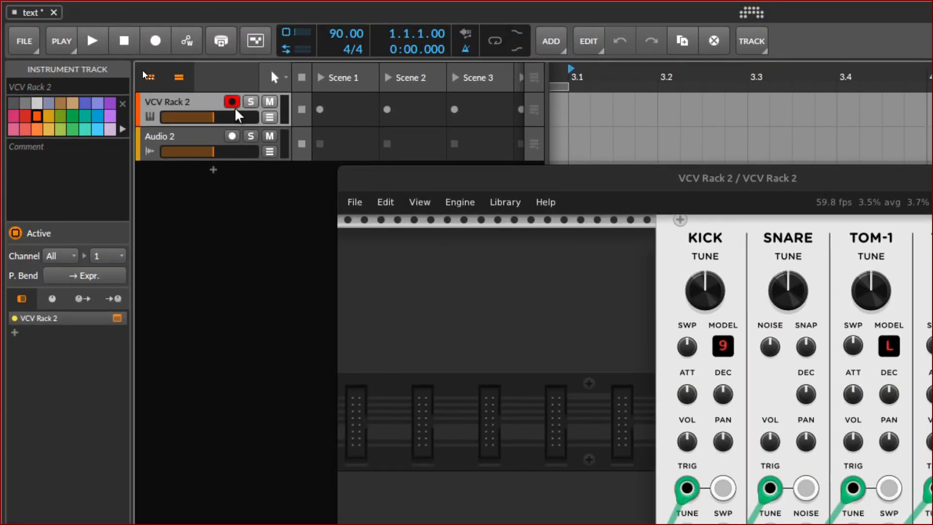
{"action": "left_click", "coordinate": [204, 143]}
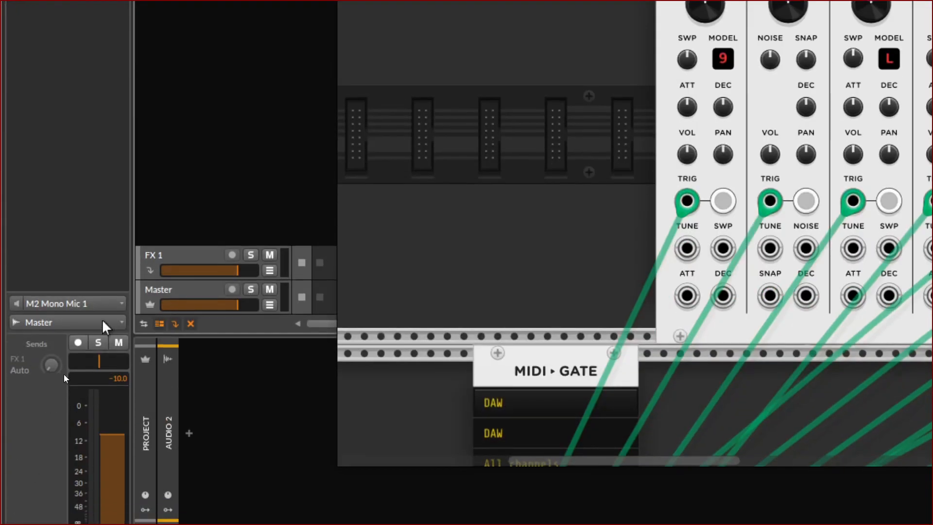
{"action": "left_click", "coordinate": [96, 302]}
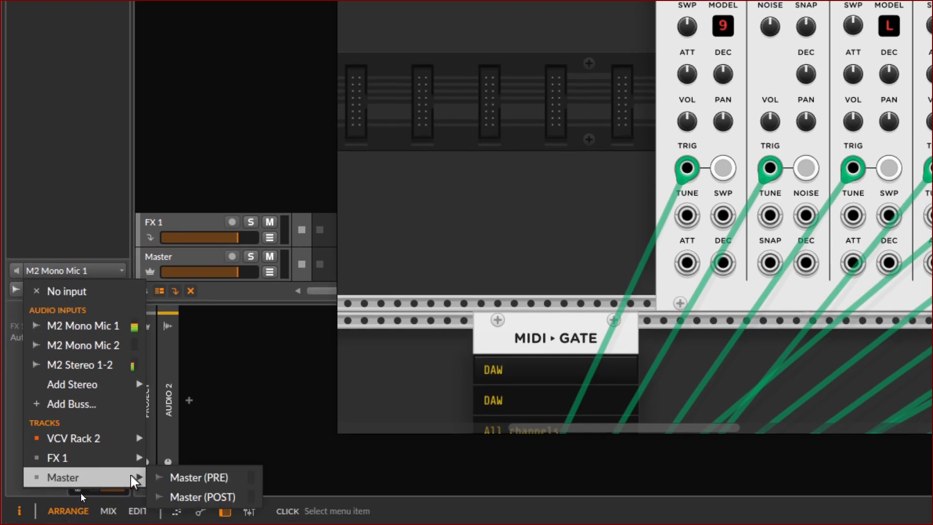
{"action": "mouse_move", "coordinate": [82, 494]}
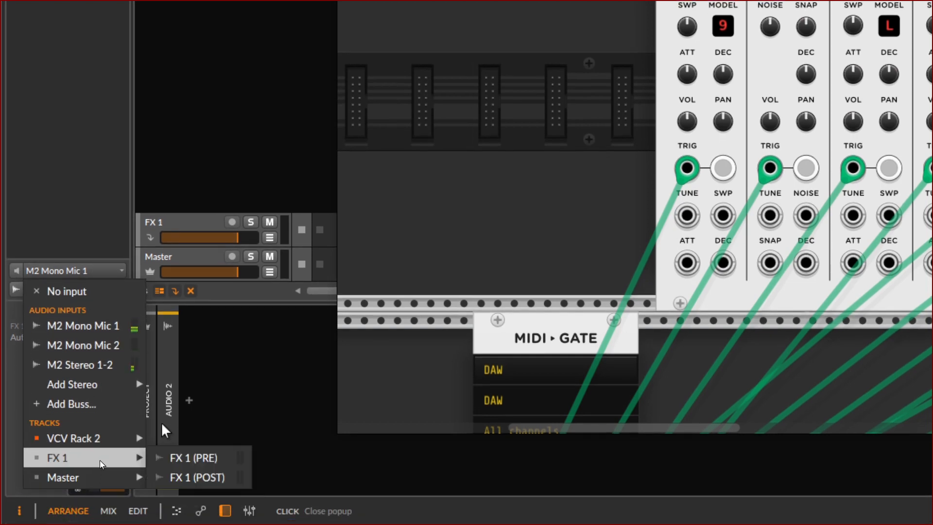
{"action": "mouse_move", "coordinate": [132, 439]}
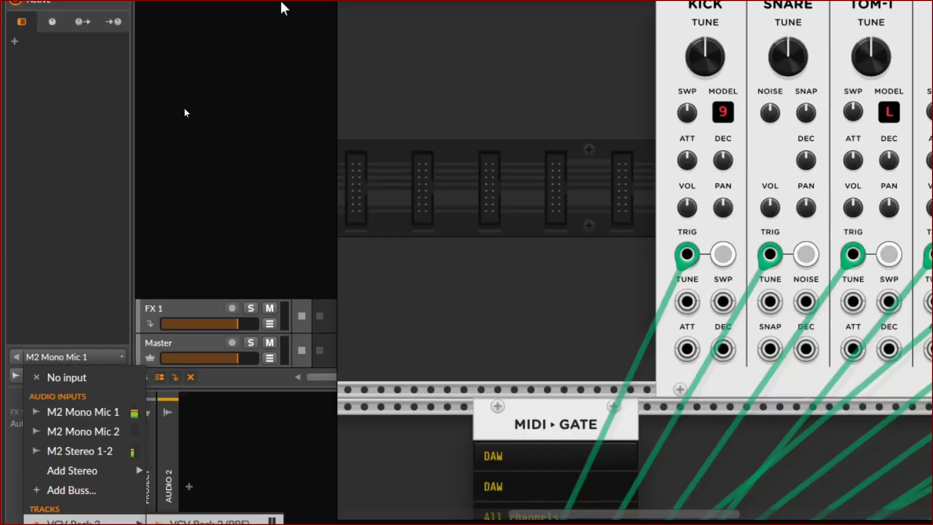
{"action": "left_click", "coordinate": [194, 465]}
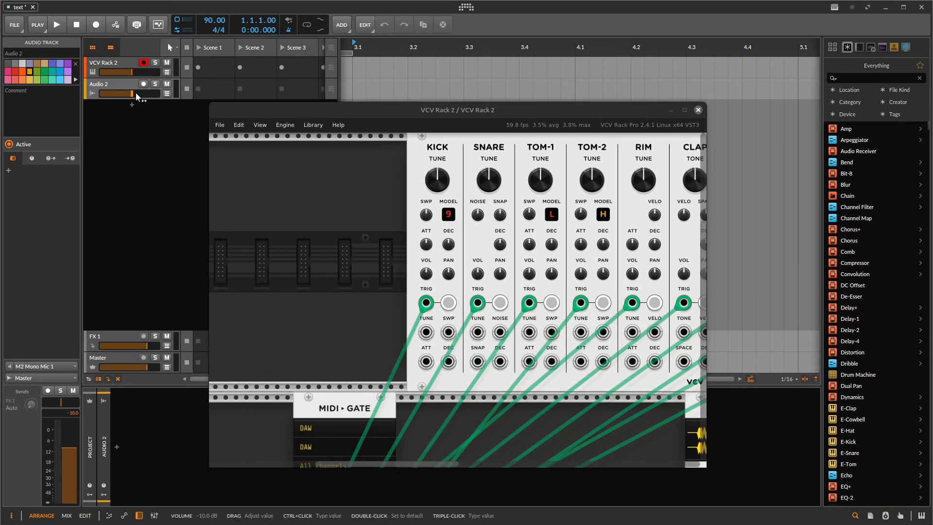
Step: Examine the complete drum patch, from MIDI-GATE to AUDIO, within the smaller plugin window
{"action": "scroll", "coordinate": [282, 194], "scroll_direction": "down", "scroll_amount": 3}
{"action": "scroll", "coordinate": [295, 191], "scroll_direction": "up", "scroll_amount": 2}
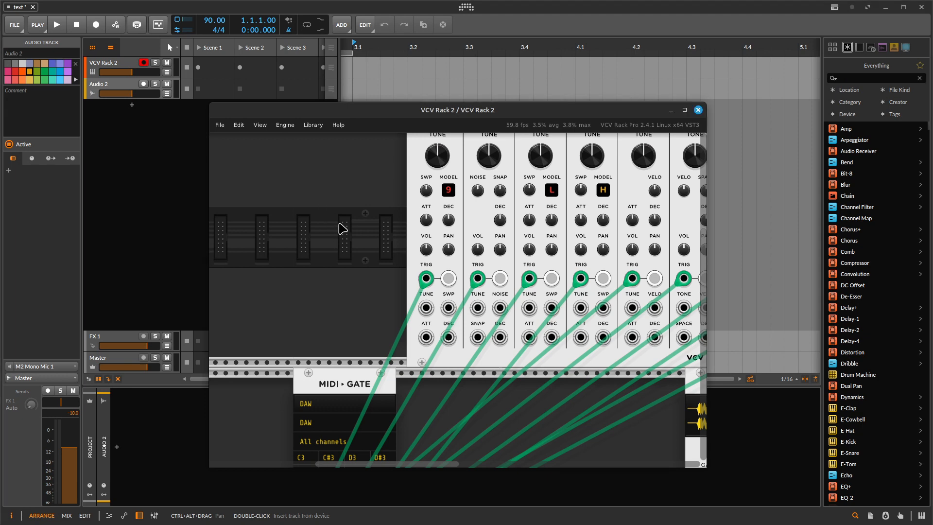
{"action": "scroll", "coordinate": [342, 229], "scroll_direction": "down", "scroll_amount": 2}
{"action": "key", "text": "ctrl+minus"}
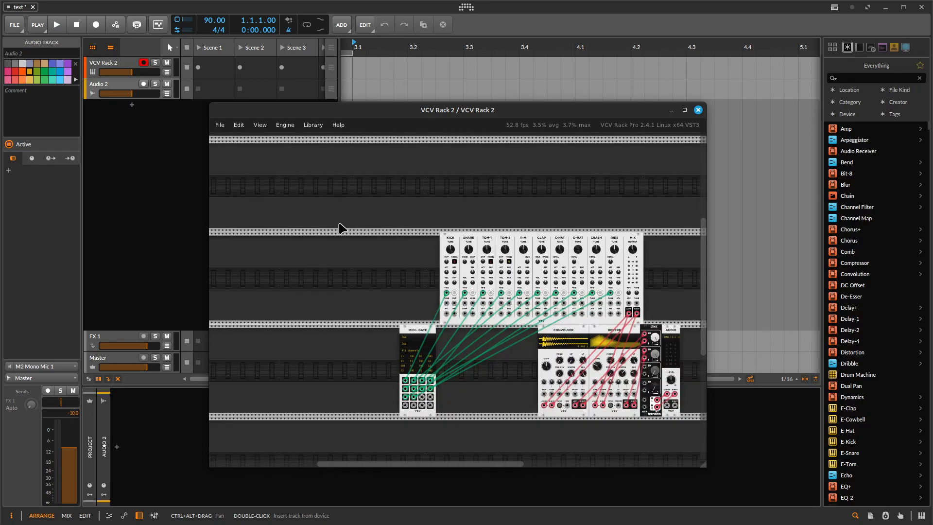
{"action": "key", "text": "Right"}
{"action": "key", "text": "Up"}
{"action": "scroll", "coordinate": [343, 229], "scroll_direction": "down", "scroll_amount": 8}
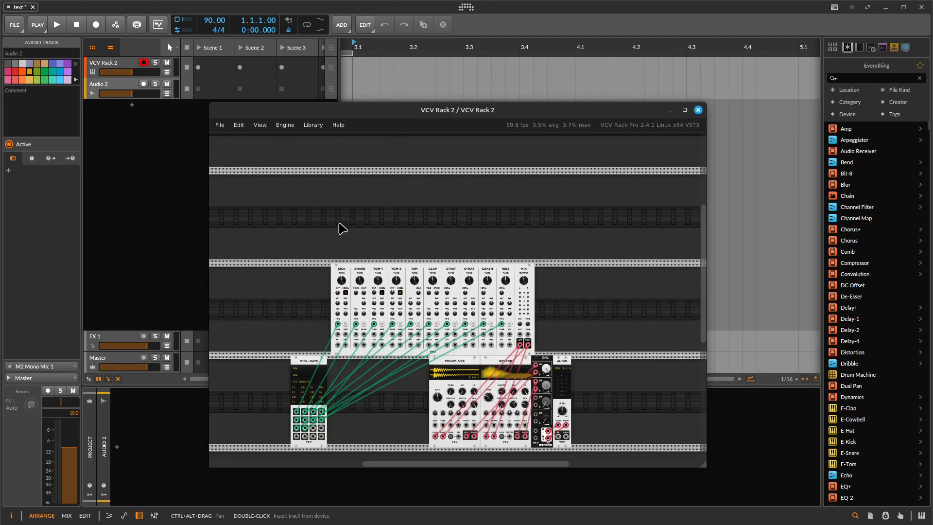
{"action": "scroll", "coordinate": [342, 228], "scroll_direction": "up", "scroll_amount": 5}
{"action": "scroll", "coordinate": [341, 228], "scroll_direction": "down", "scroll_amount": 3}
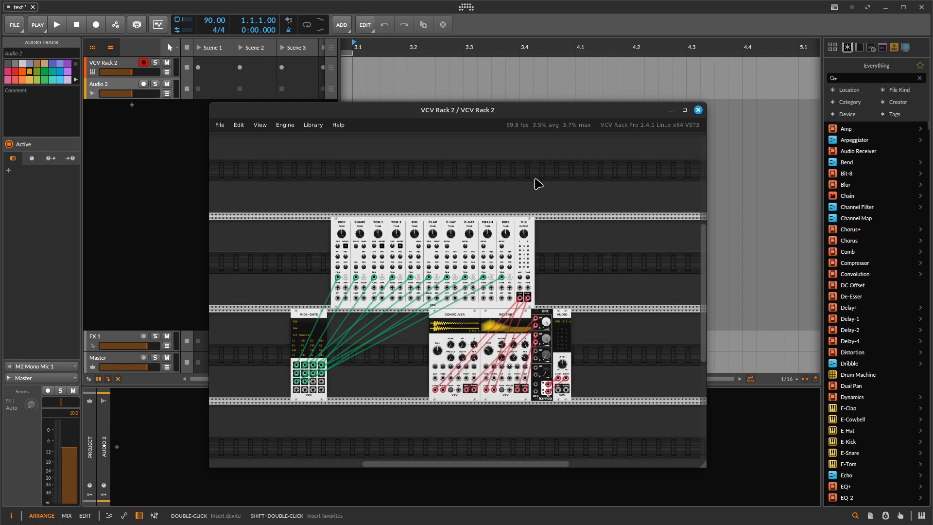
{"action": "scroll", "coordinate": [559, 210], "scroll_direction": "up", "scroll_amount": 3}
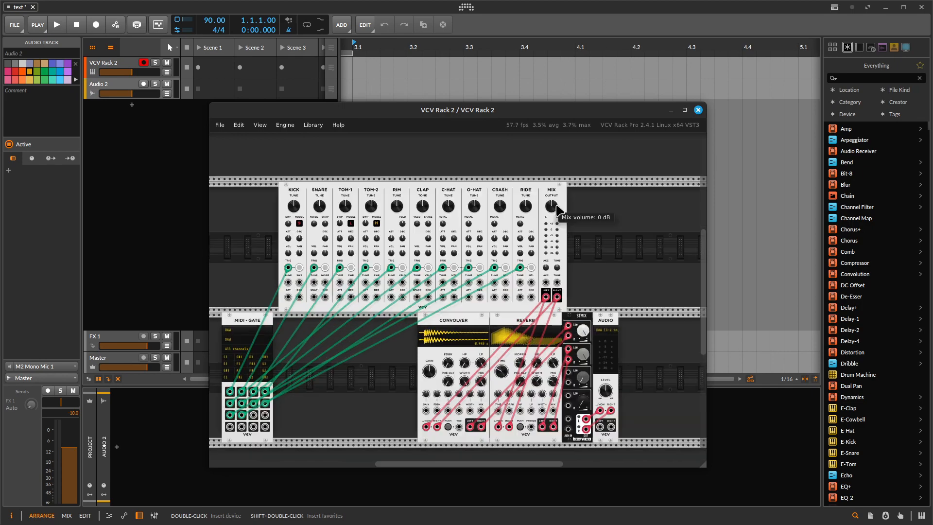
{"action": "scroll", "coordinate": [560, 210], "scroll_direction": "left", "scroll_amount": 3}
{"action": "scroll", "coordinate": [557, 206], "scroll_direction": "down", "scroll_amount": 3}
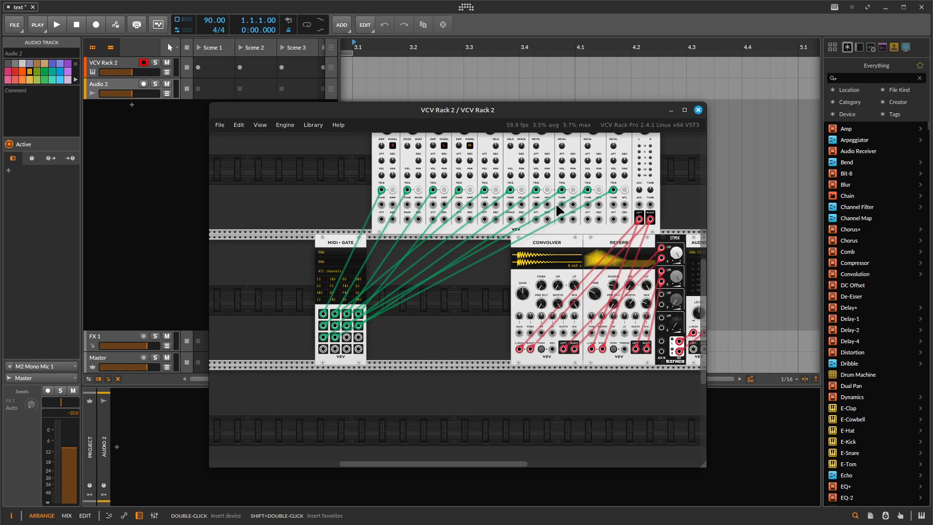
{"action": "scroll", "coordinate": [557, 206], "scroll_direction": "right", "scroll_amount": 3}
{"action": "scroll", "coordinate": [557, 206], "scroll_direction": "up", "scroll_amount": 3}
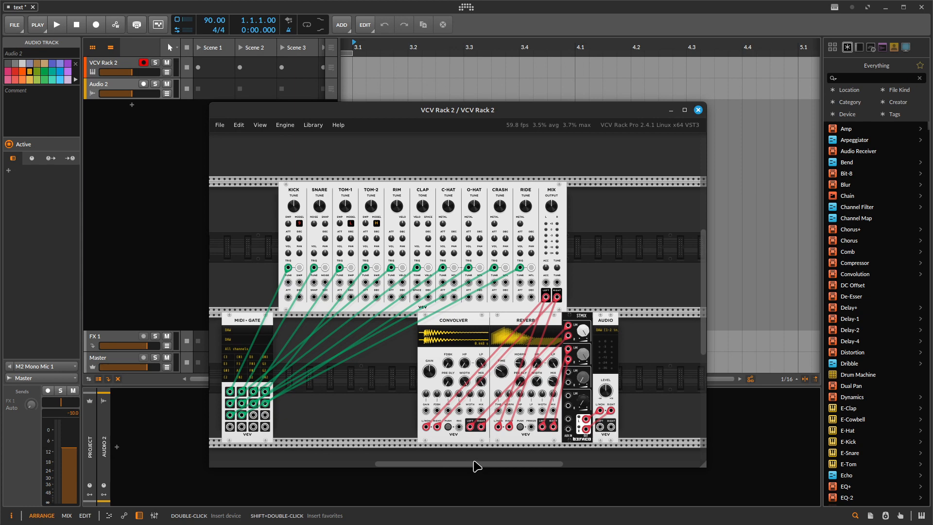
{"action": "left_click_drag", "start_coordinate": [477, 466], "coordinate": [465, 464]}
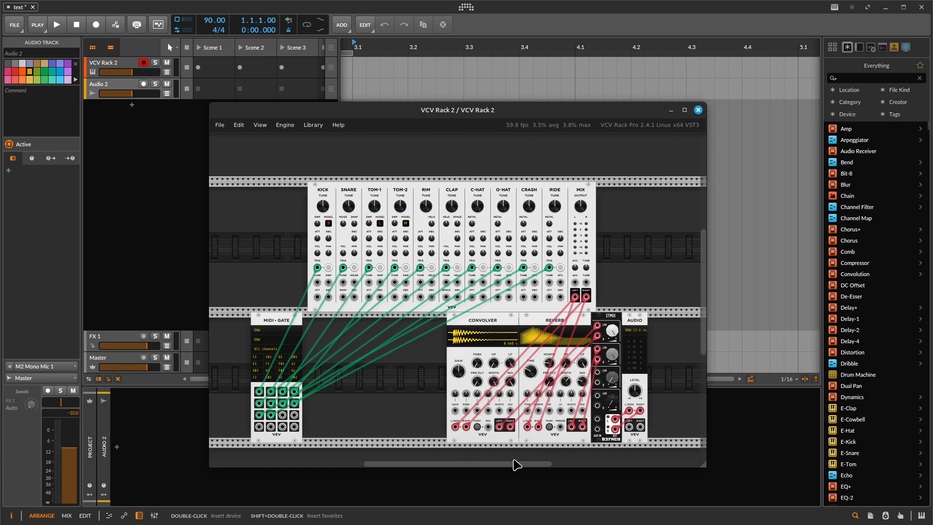
Step: Extend the plugin window to full screen width, maximize it and return it to its smaller size
{"action": "double_click", "coordinate": [706, 324]}
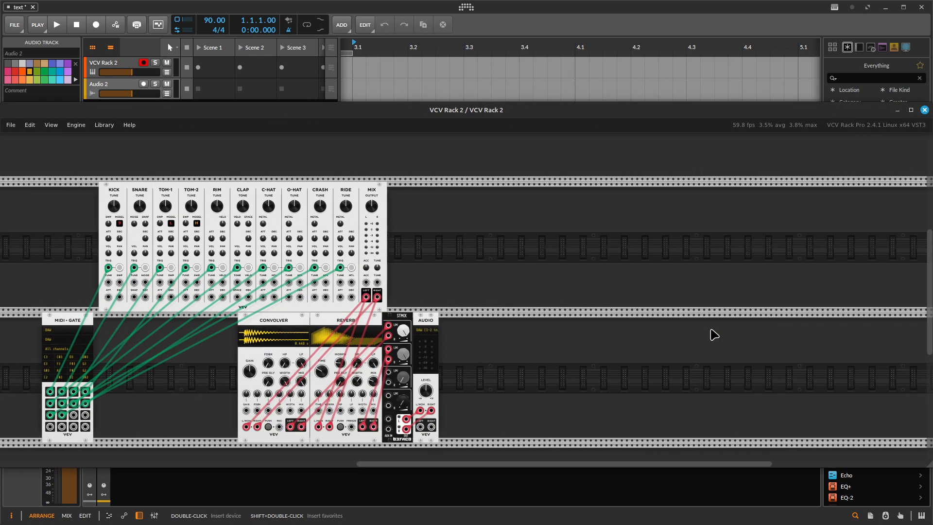
{"action": "double_click", "coordinate": [645, 112]}
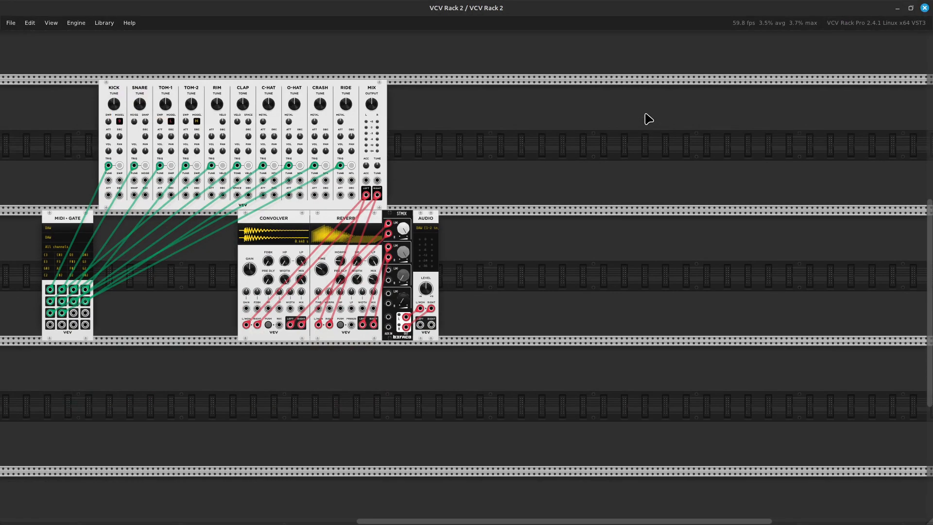
{"action": "double_click", "coordinate": [643, 6]}
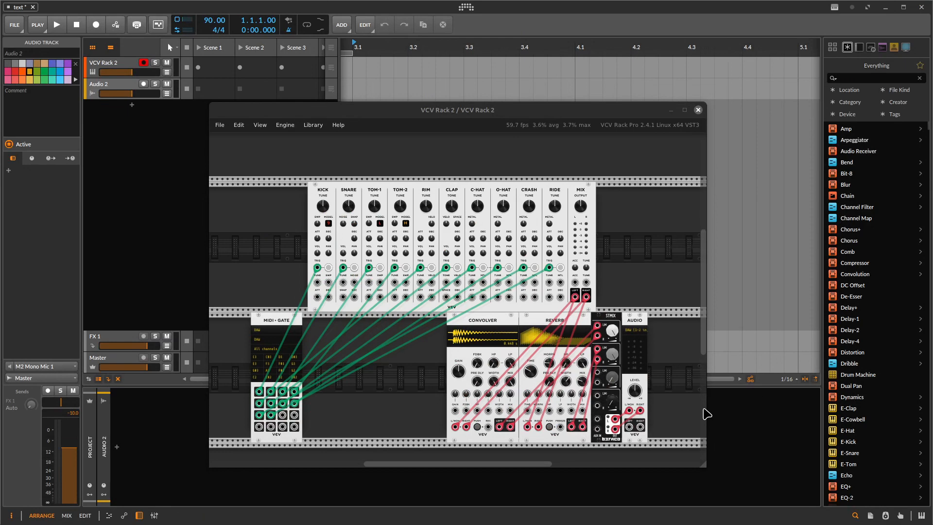
Step: Widen the plugin window slightly and save a screenshot of it to the Pictures folder
{"action": "left_click_drag", "start_coordinate": [704, 344], "coordinate": [707, 344]}
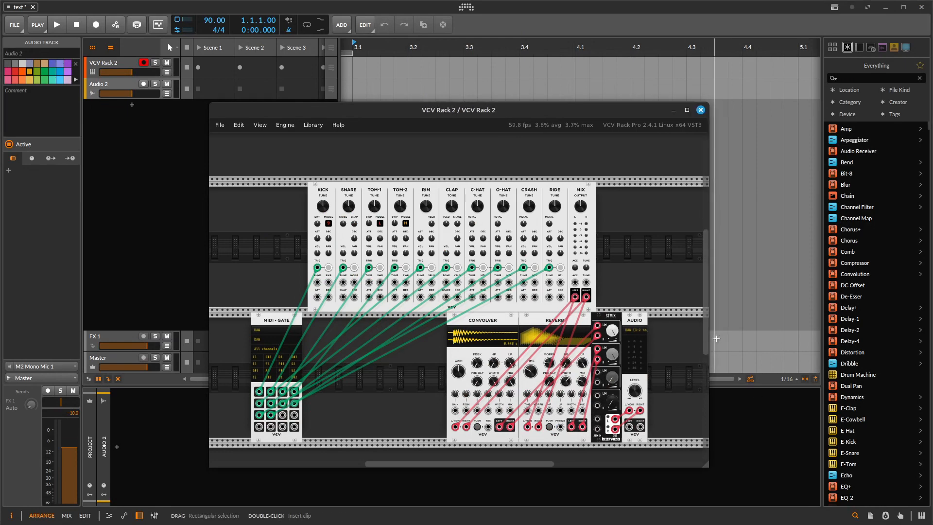
{"action": "scroll", "coordinate": [705, 350], "scroll_direction": "down", "scroll_amount": 1}
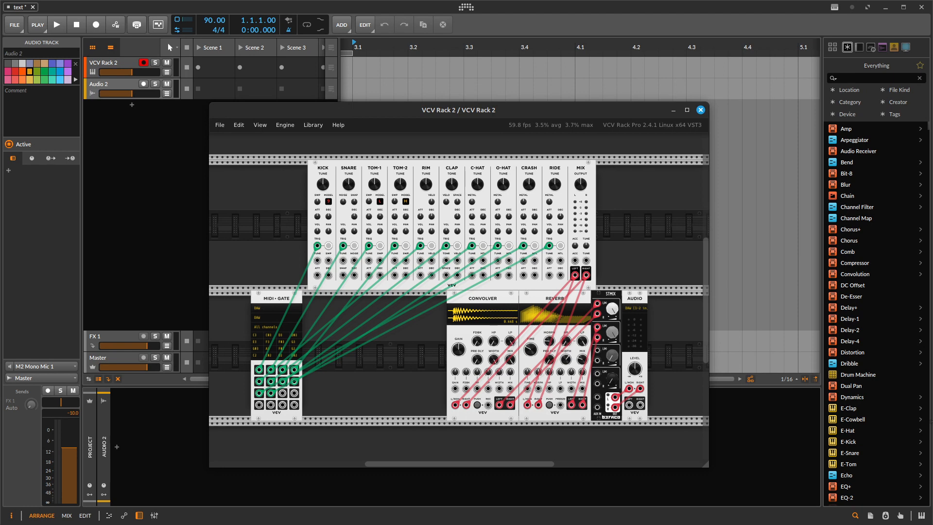
{"action": "key", "text": "alt+Print"}
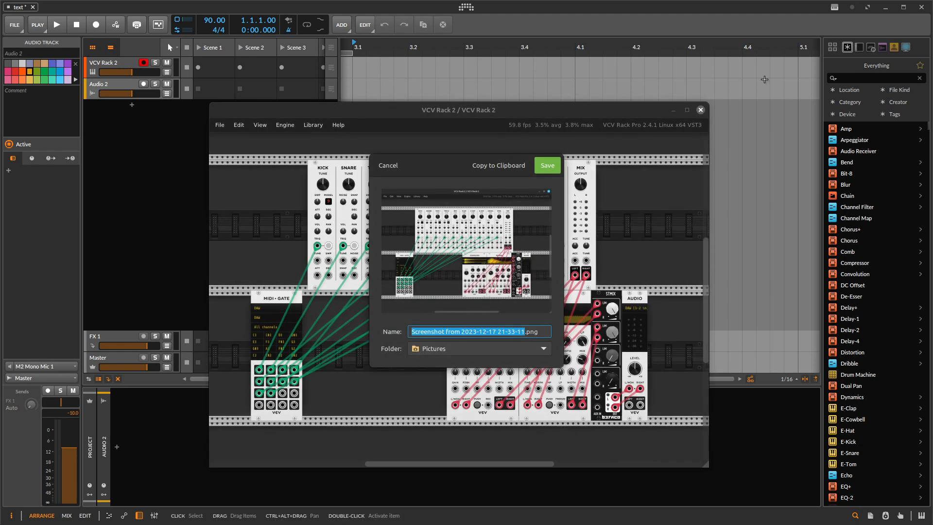
{"action": "left_click", "coordinate": [547, 161]}
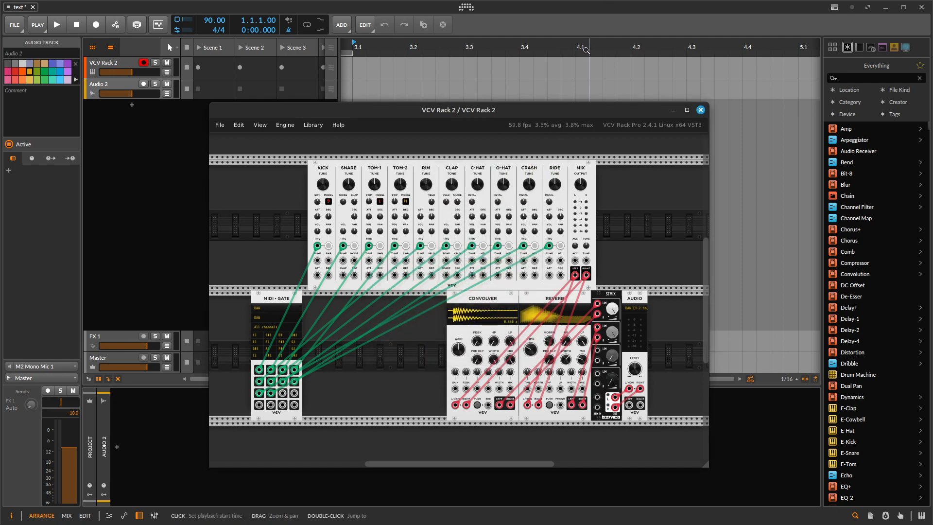